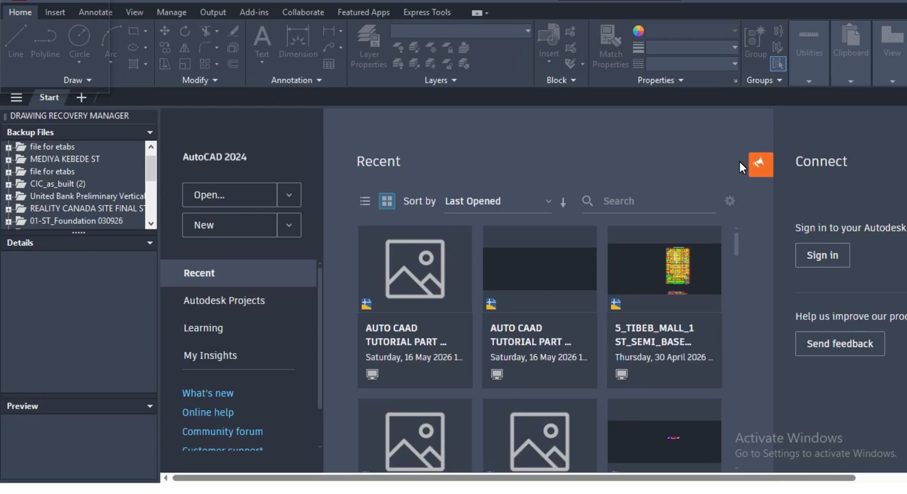
Dismiss the file-opening dialog and start a new blank drawing instead
click(228, 195)
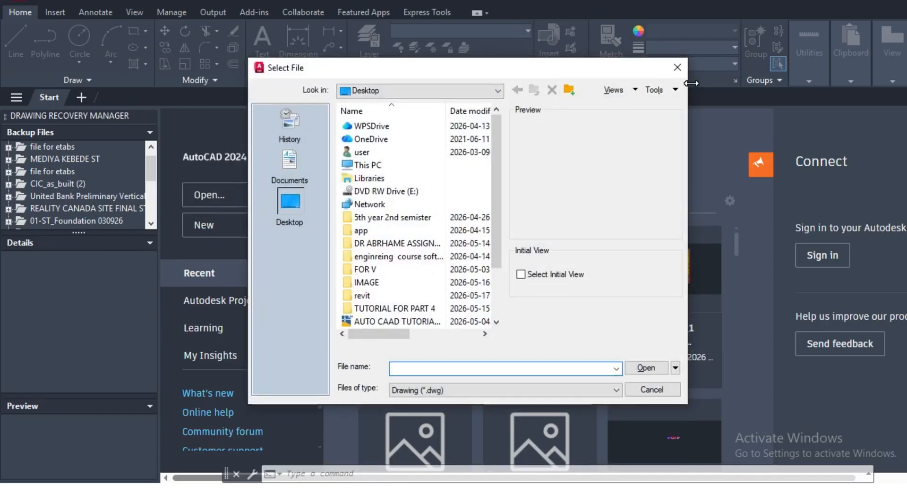
click(678, 68)
click(251, 231)
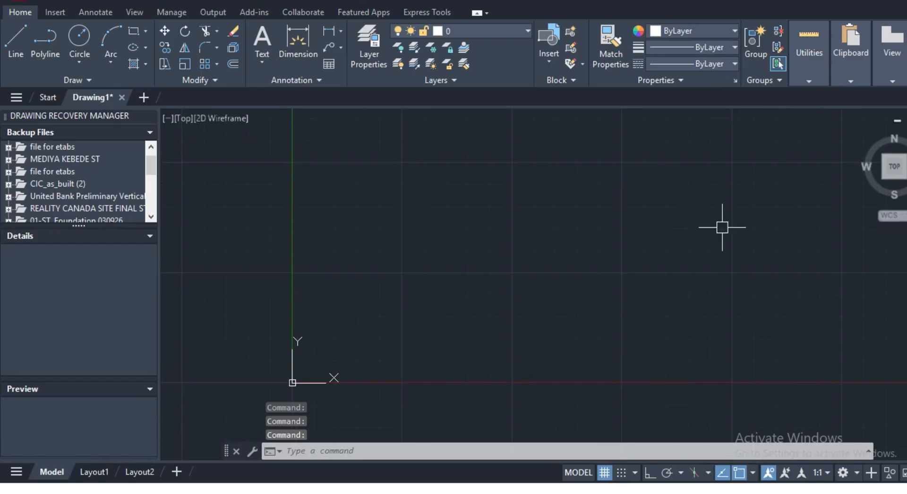
click(788, 217)
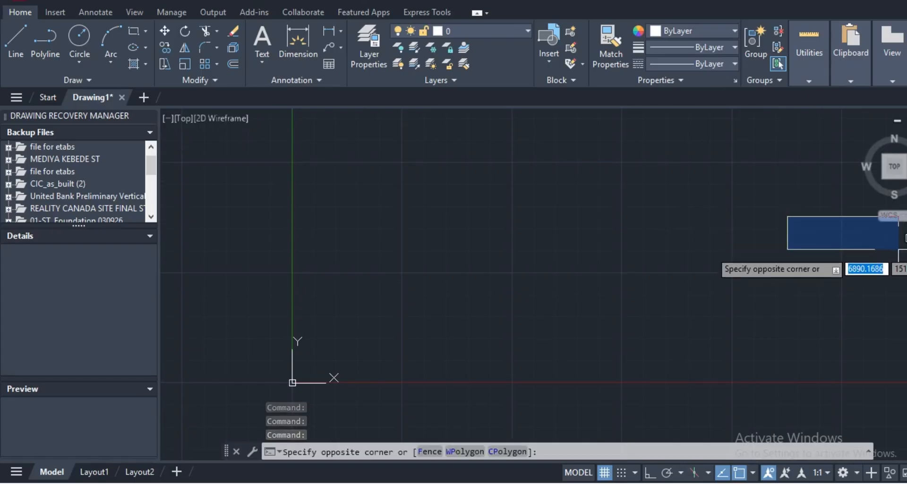
click(900, 249)
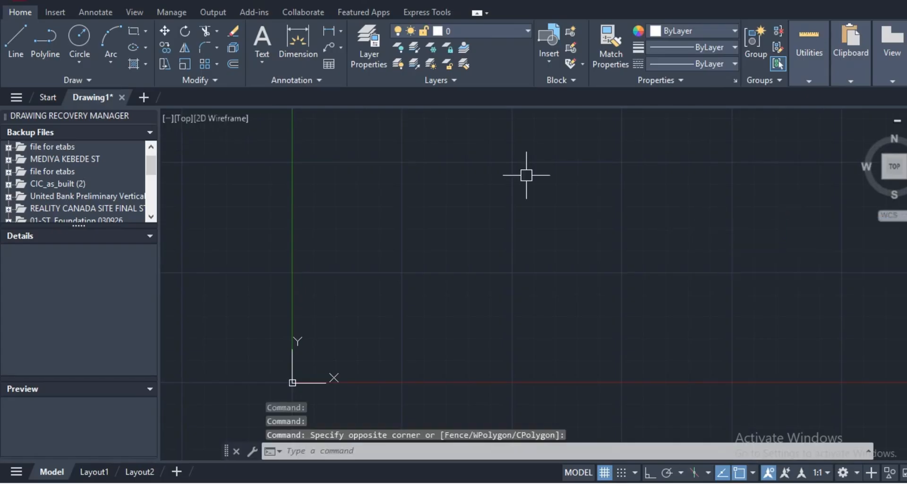
scroll(506, 237, down, 4)
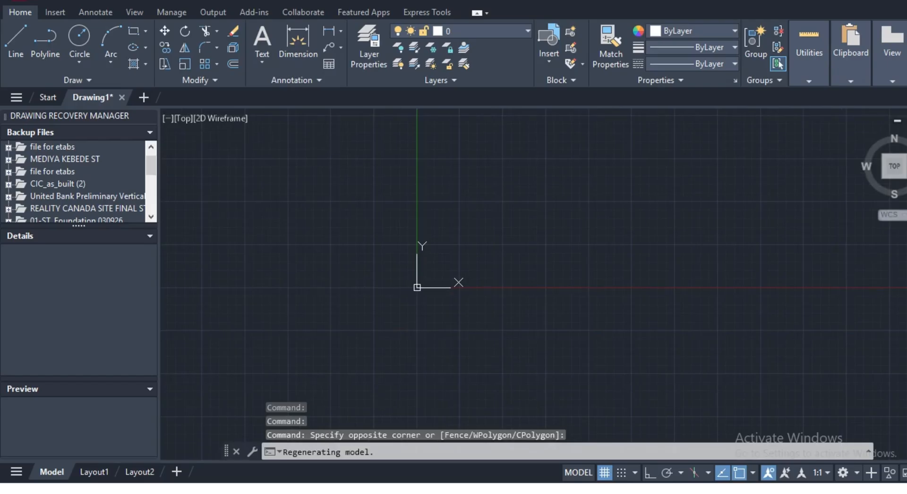
scroll(477, 279, up, 1)
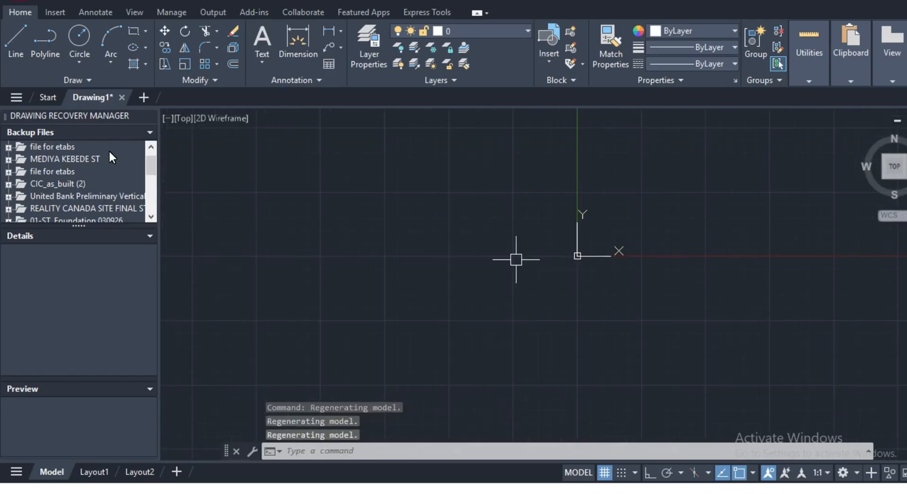
Close the Drawing Recovery Manager palette to free up the drawing area
click(150, 115)
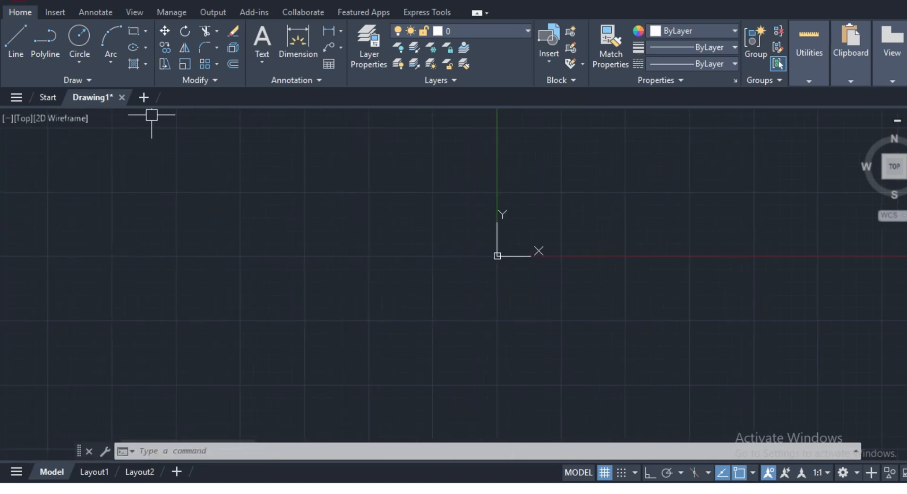
scroll(341, 214, down, 3)
scroll(339, 218, up, 2)
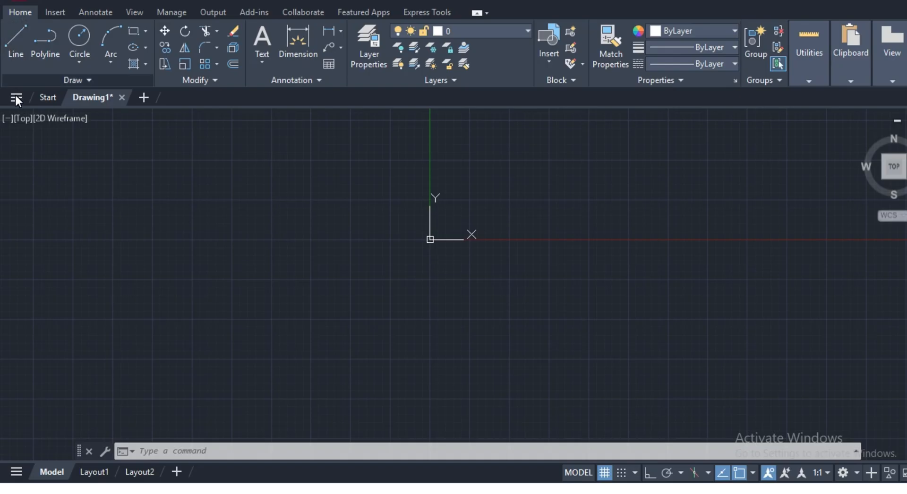
click(335, 260)
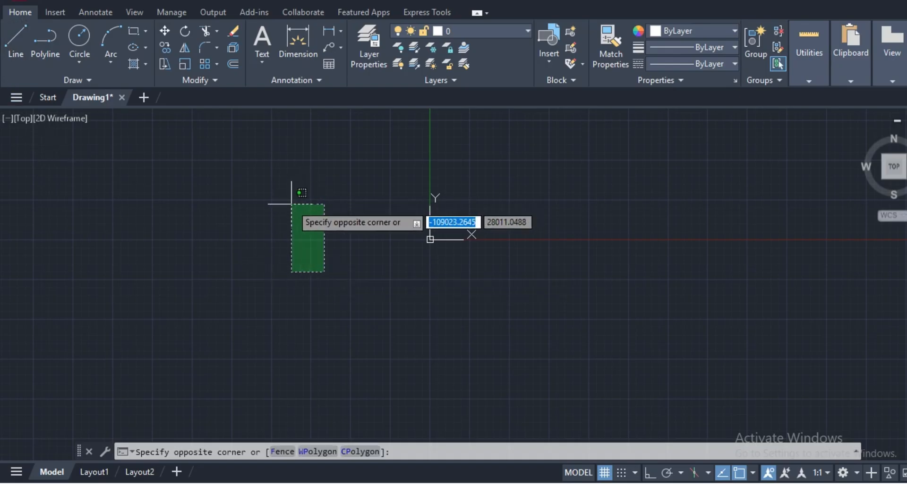
key(Escape)
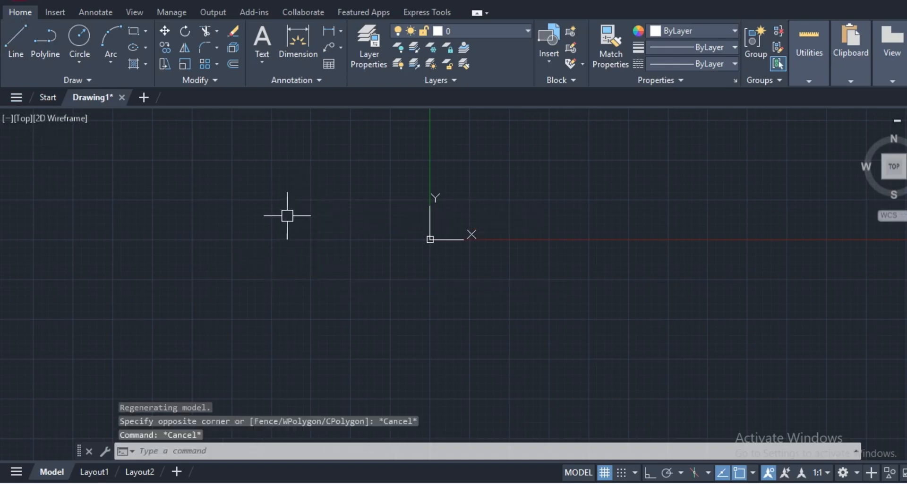
Save the new drawing to the Desktop with the file name "ar"
key(ctrl+s)
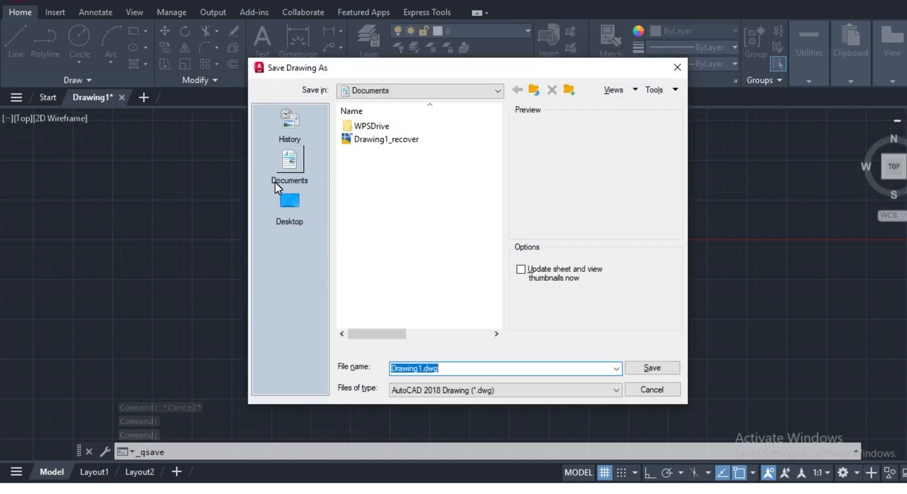
click(284, 201)
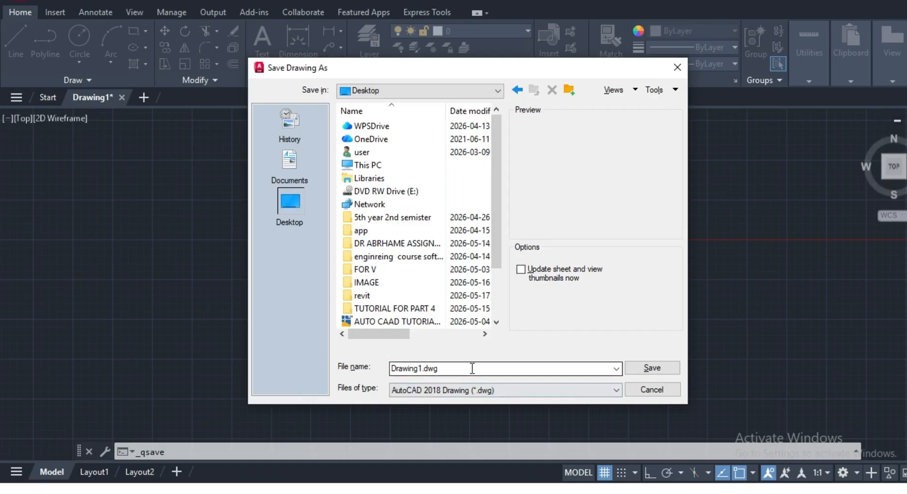
click(454, 369)
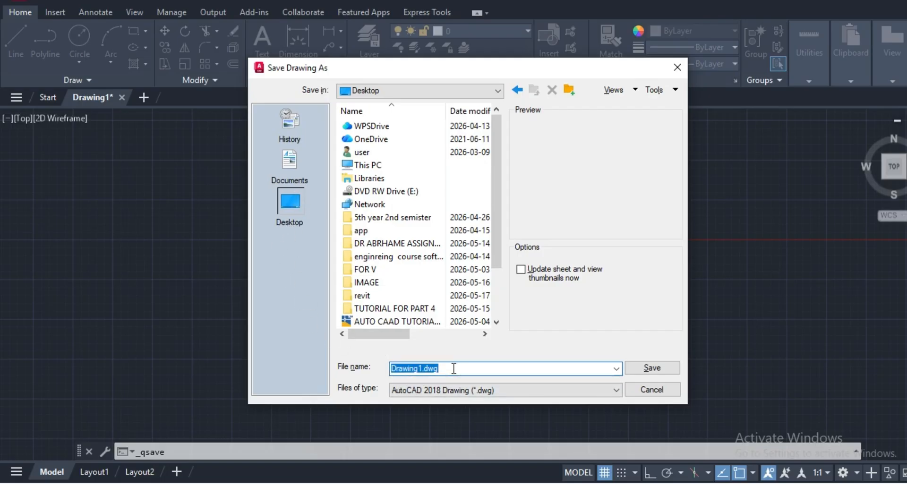
key(BackSpace)
text(a)
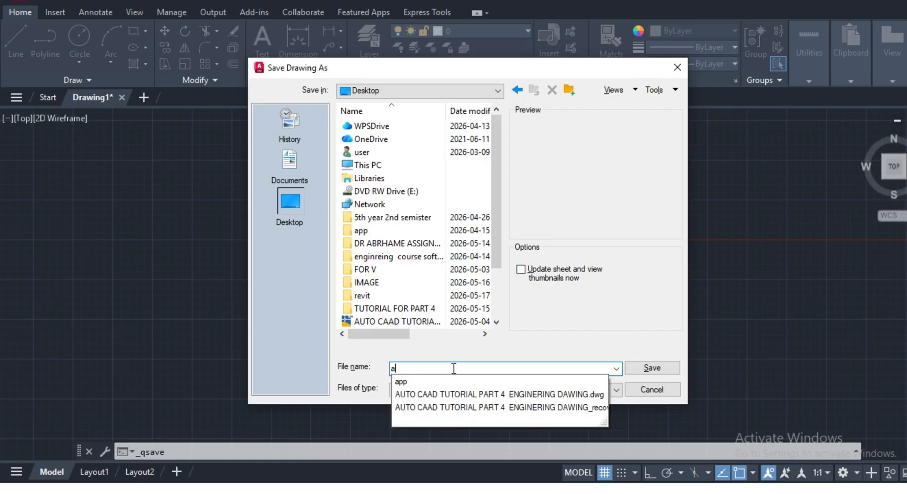
text(r)
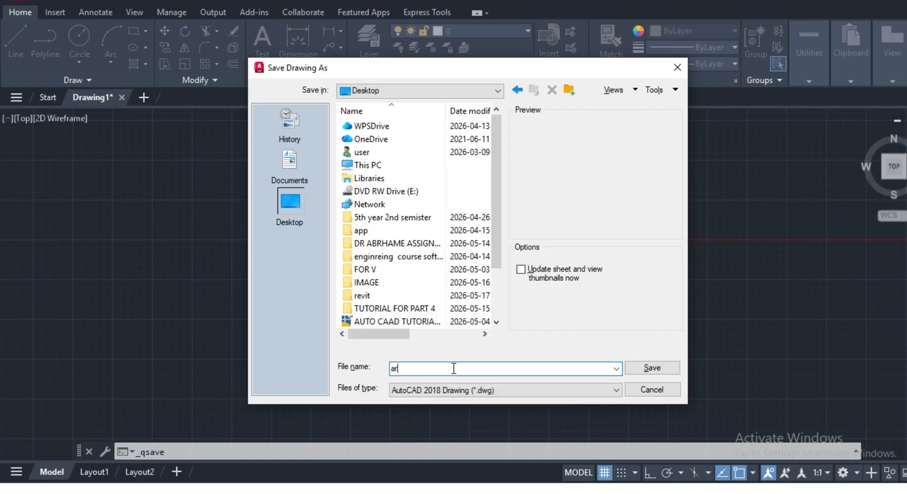
click(643, 368)
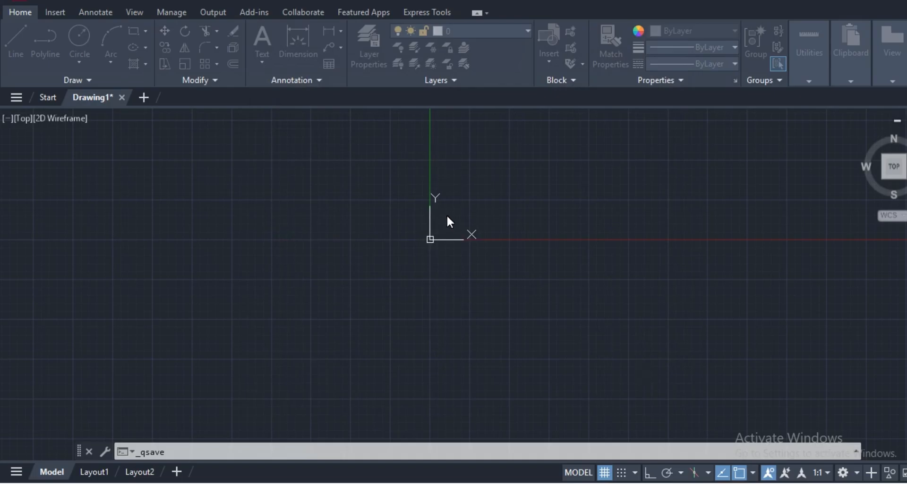
Open the Layer Properties Manager and widen it so the linetype, lineweight and transparency columns fit
scroll(471, 243, down, 12)
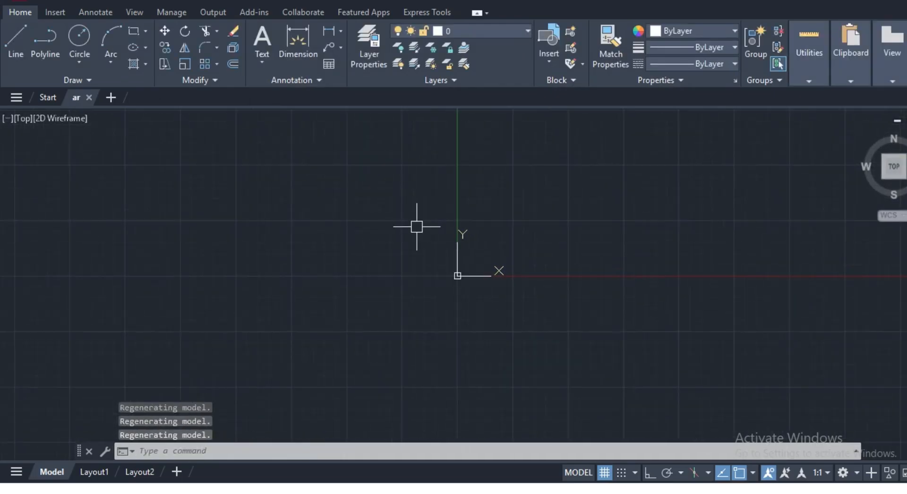
scroll(381, 254, down, 8)
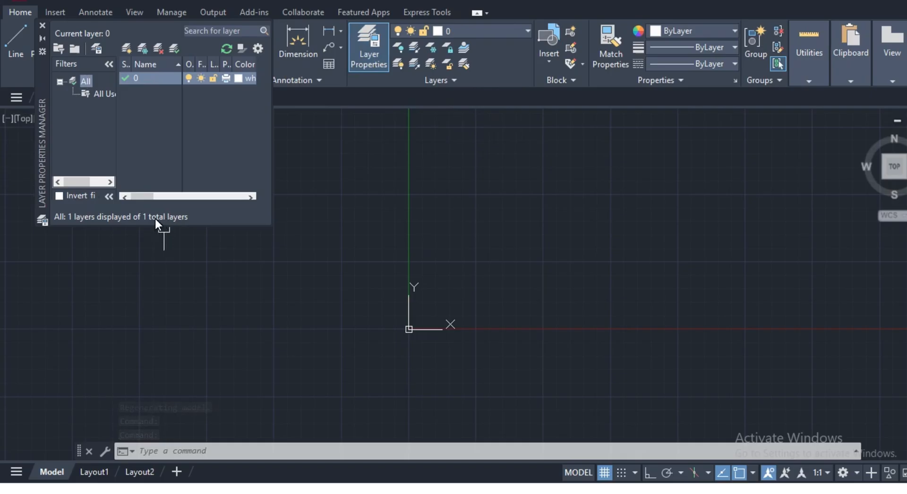
drag(272, 155, 598, 217)
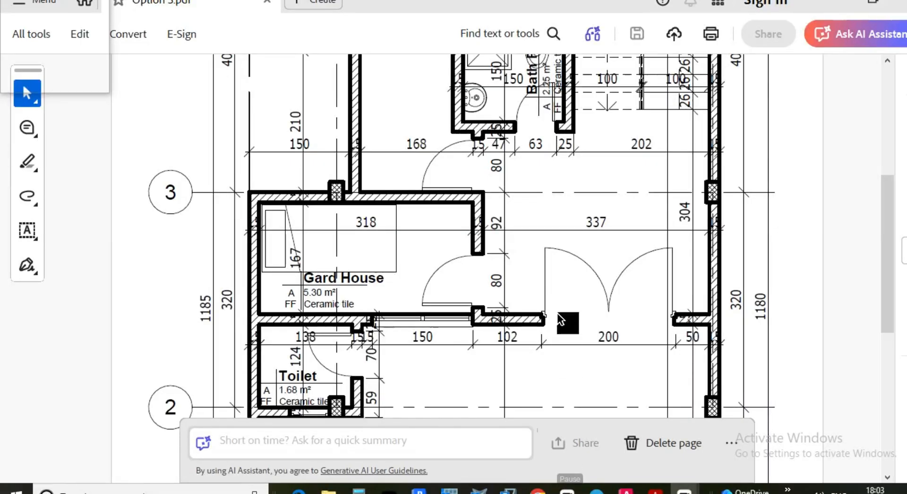
Examine the Ground Floor plan in the reference PDF: grid axes, rooms, wall layout, stairs, car parking and dimensions
scroll(558, 318, up, 3)
scroll(559, 314, up, 9)
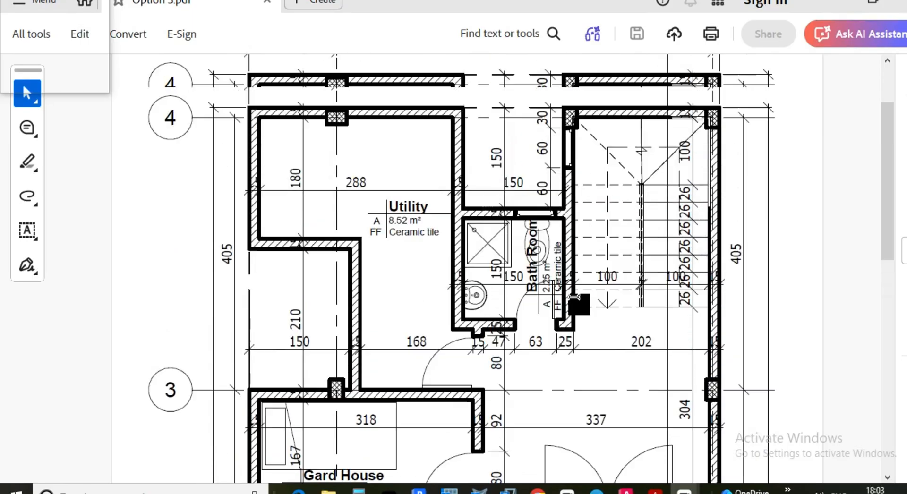
scroll(572, 307, down, 6)
scroll(568, 302, down, 20)
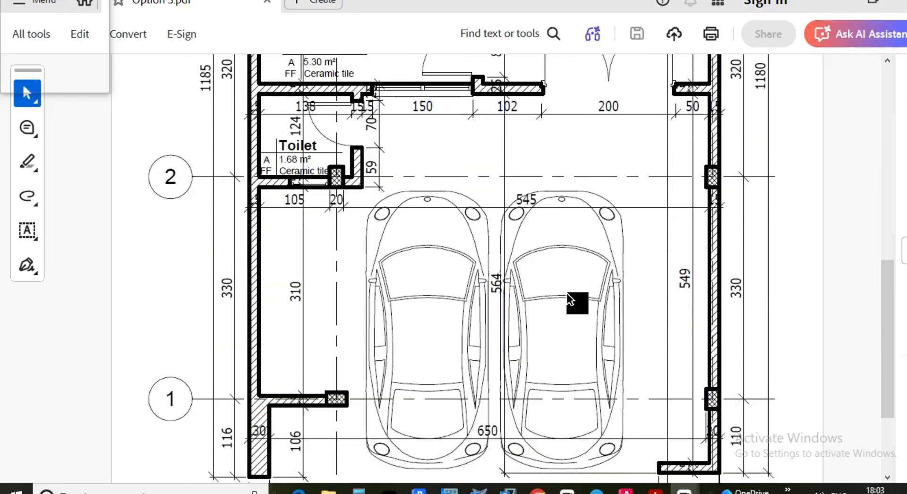
scroll(579, 275, up, 20)
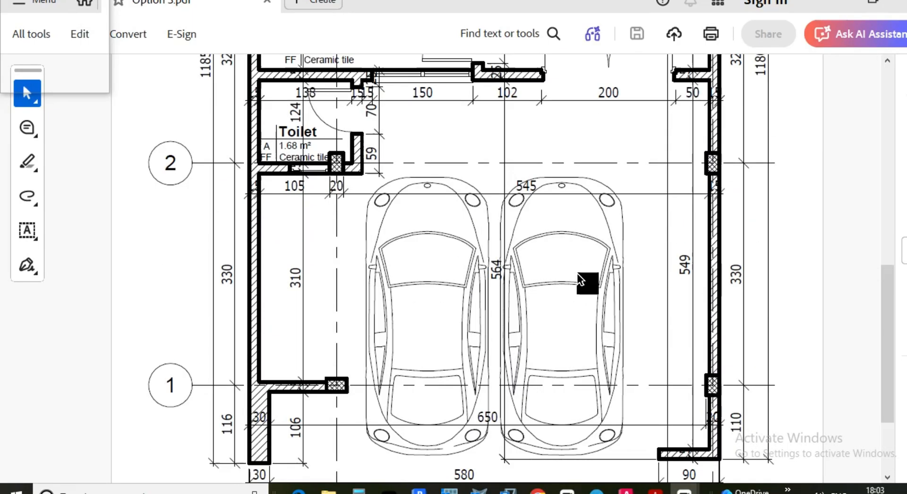
scroll(583, 274, up, 9)
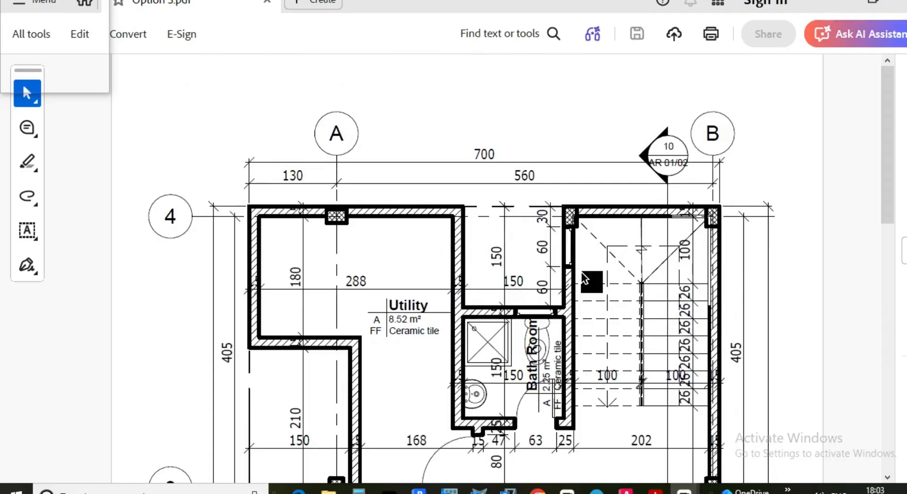
scroll(583, 273, down, 14)
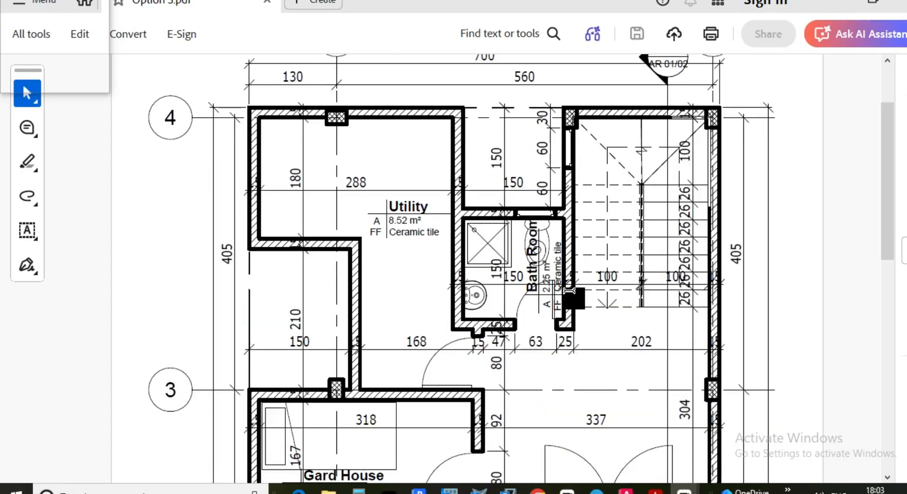
scroll(570, 291, up, 7)
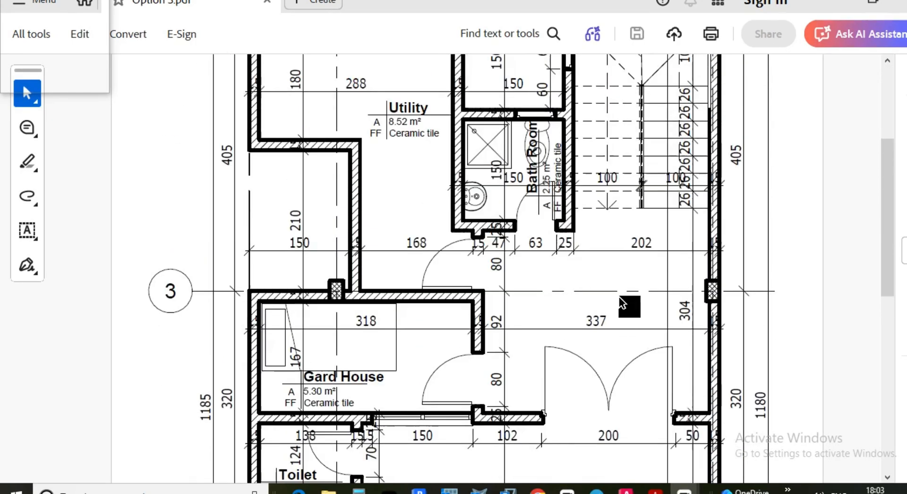
scroll(613, 303, up, 6)
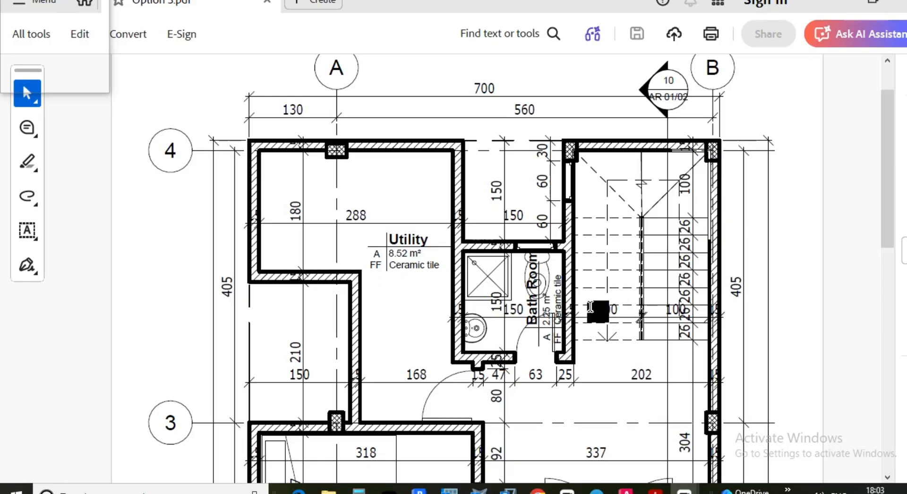
scroll(580, 312, down, 9)
scroll(581, 316, down, 19)
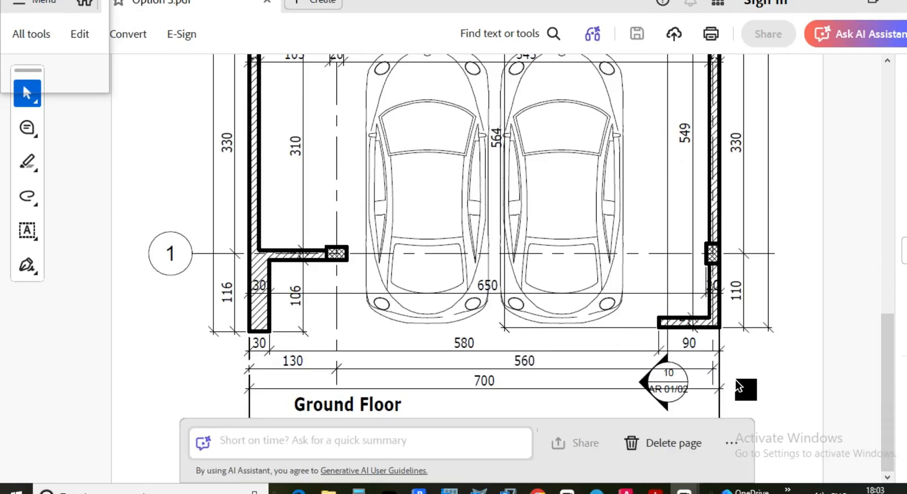
scroll(733, 387, up, 8)
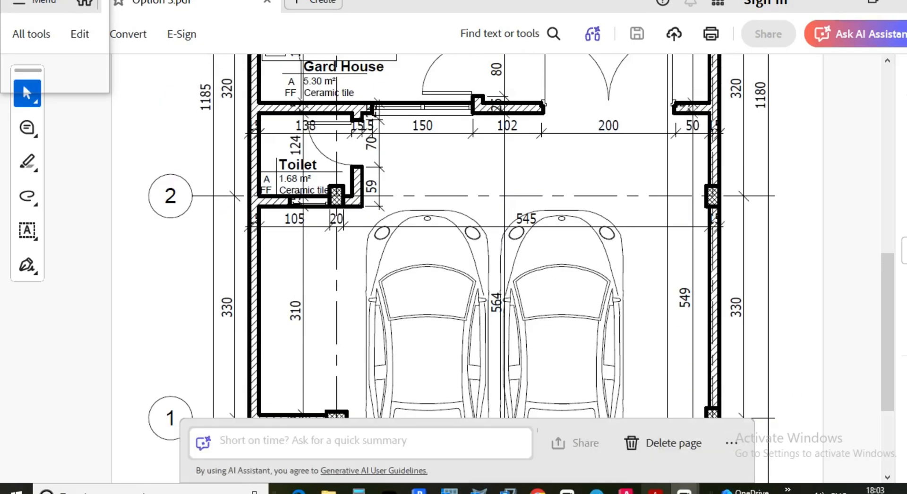
Switch back to AutoCAD and create a new layer, frozen in all viewports, named "G."
mouse_move(626, 491)
click(626, 440)
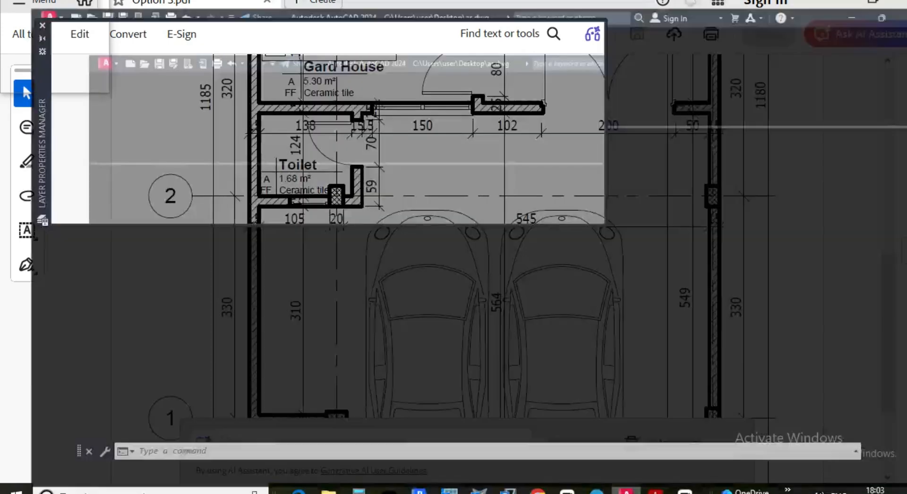
scroll(550, 312, down, 5)
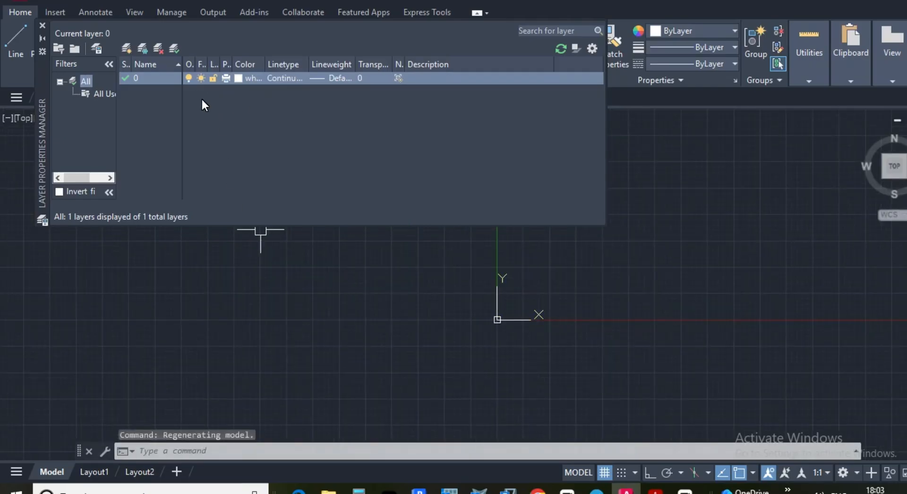
click(140, 47)
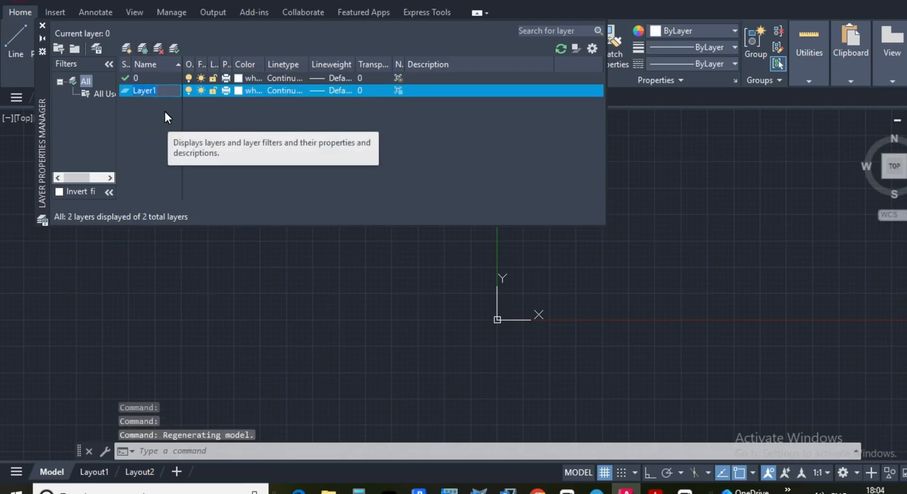
key(BackSpace)
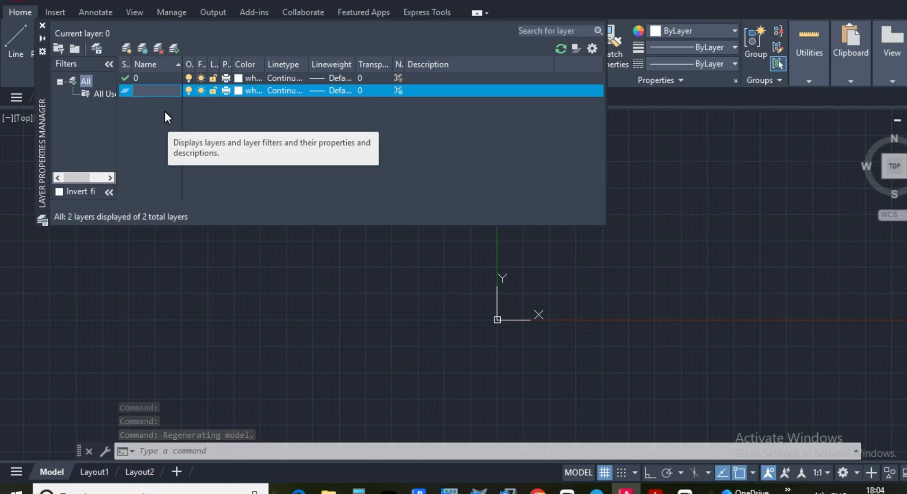
text(g)
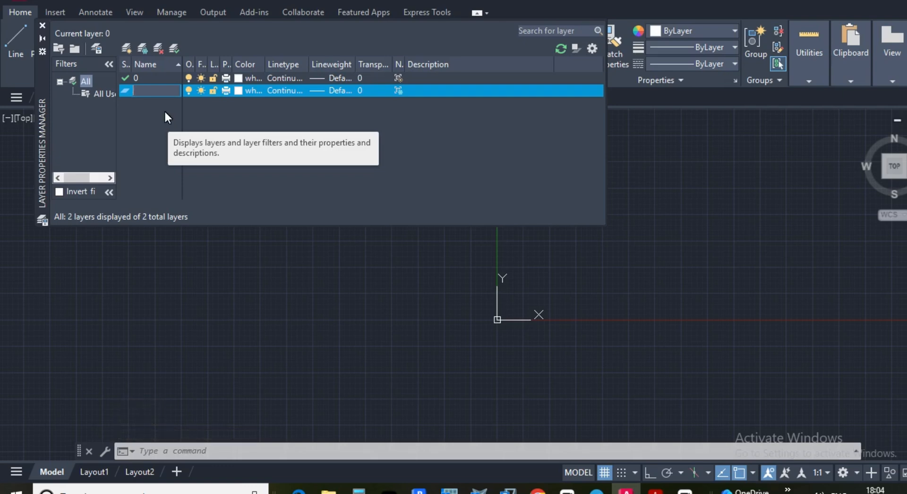
key(BackSpace)
text(G.)
click(204, 114)
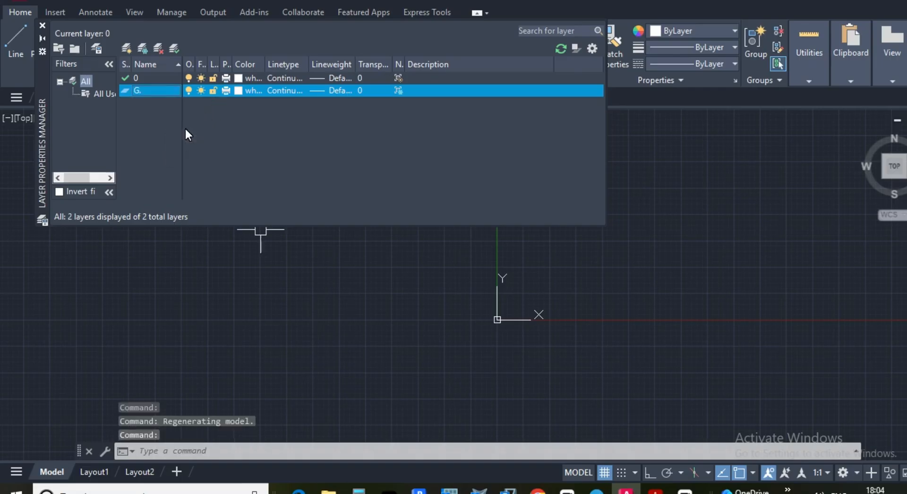
Create a new layer, frozen in all viewports, named "C."
click(141, 44)
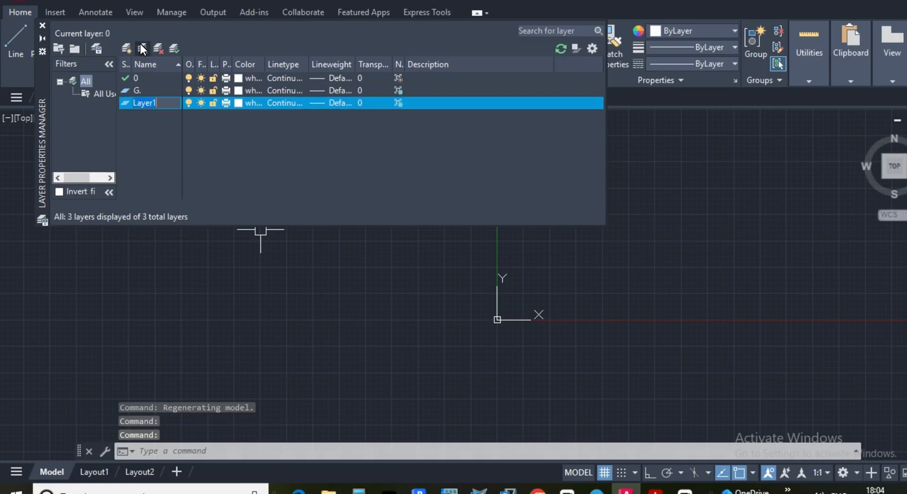
key(BackSpace)
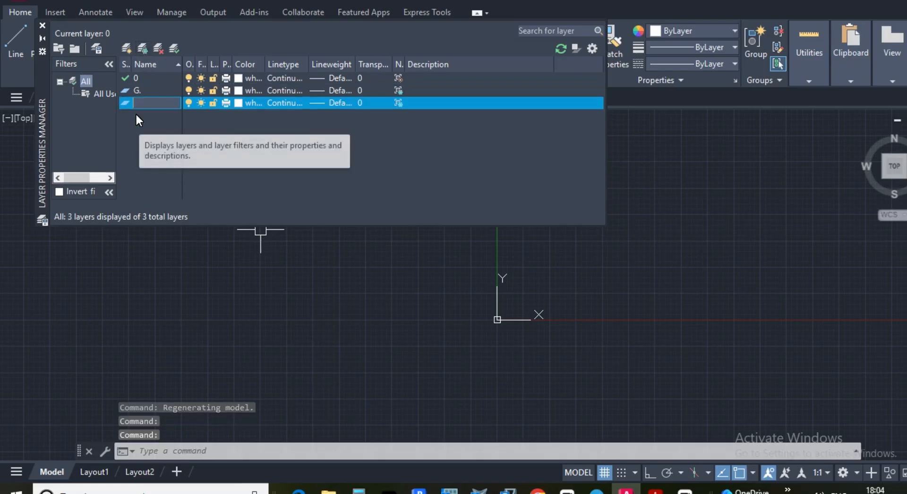
text(C.)
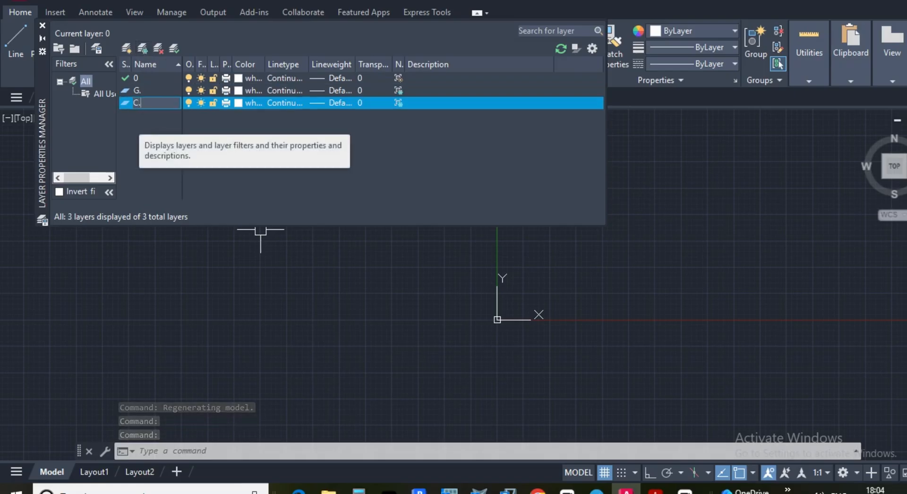
key(Return)
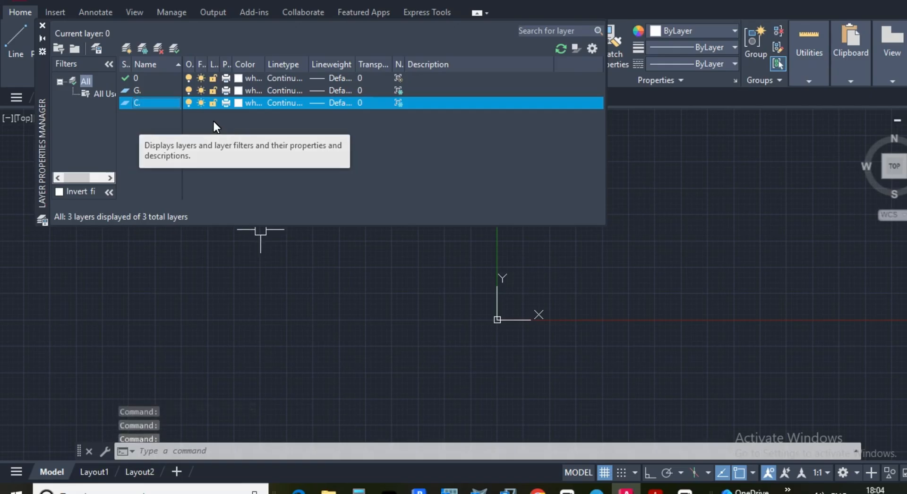
Create two more layers, frozen in all viewports, named "W." and "D"
click(142, 48)
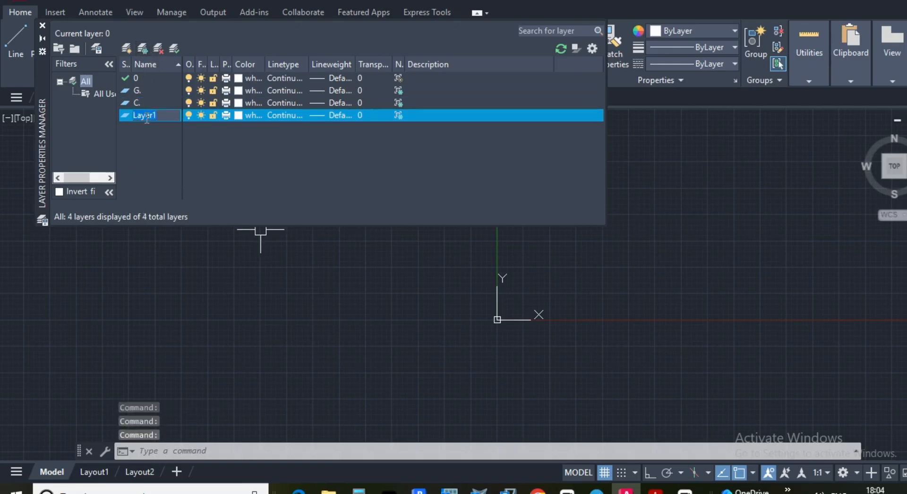
text(W.)
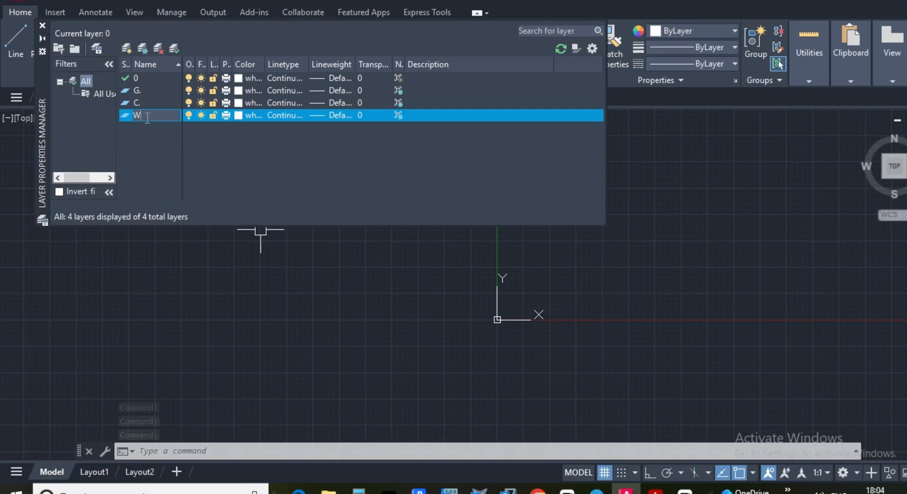
click(213, 161)
click(142, 47)
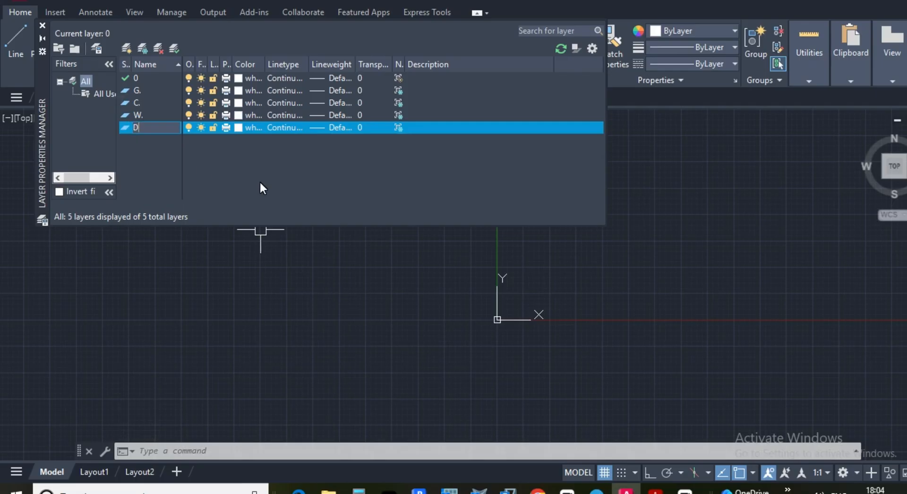
text(D)
key(Return)
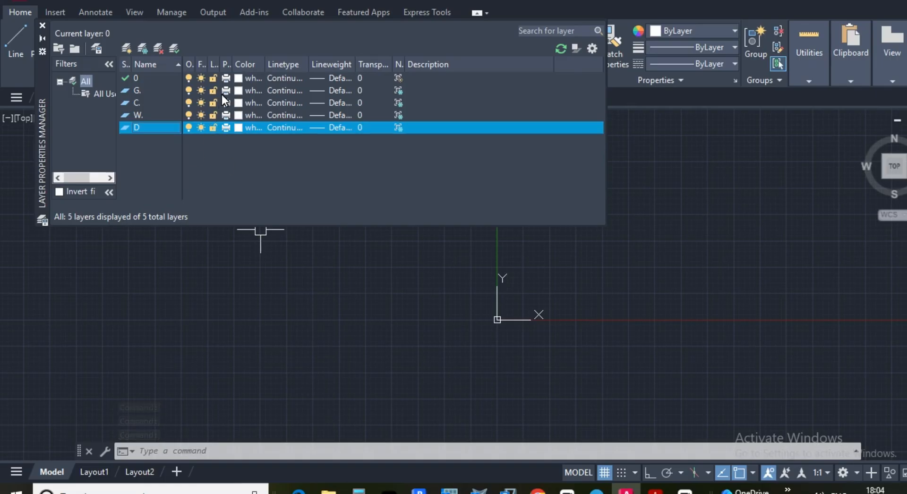
Set the color of layer G. to yellow
click(241, 93)
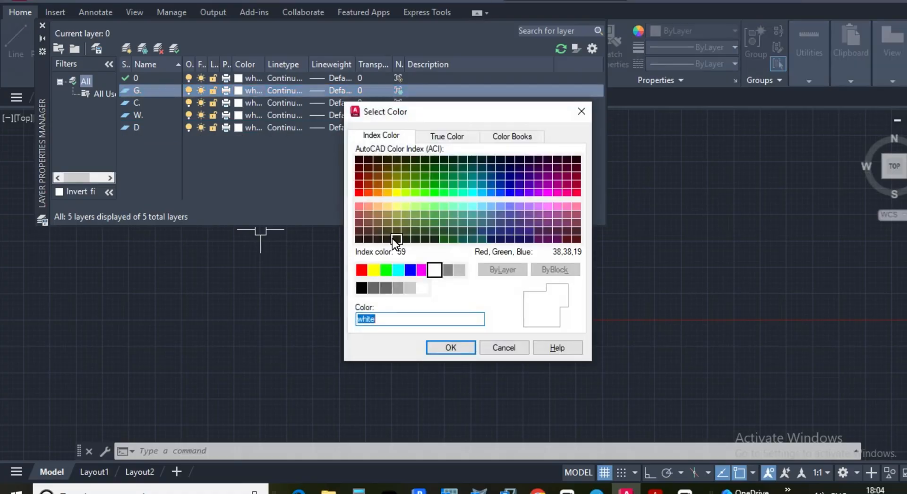
click(376, 266)
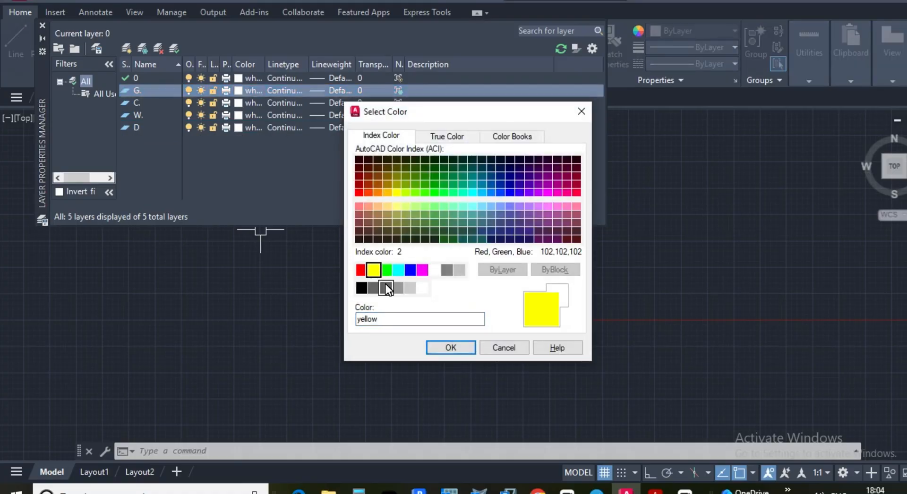
click(445, 351)
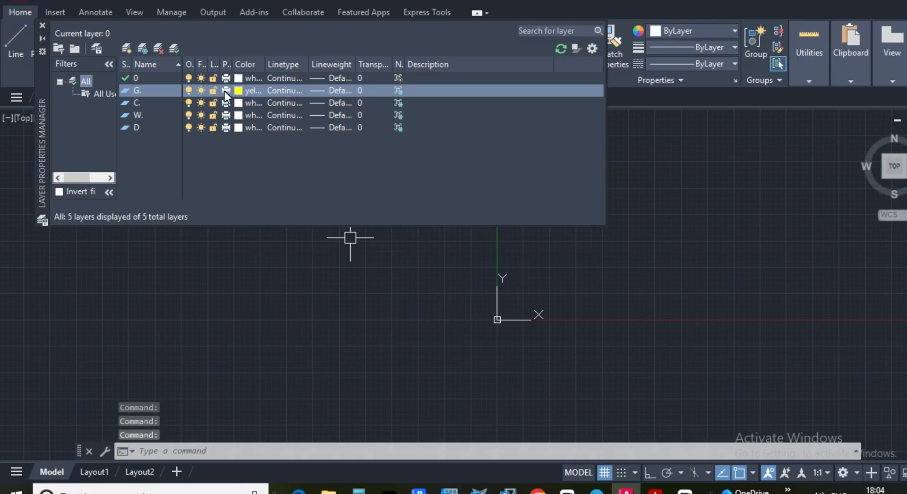
Load the CENTER linetype from acadiso.lin and assign it to layer G
click(280, 91)
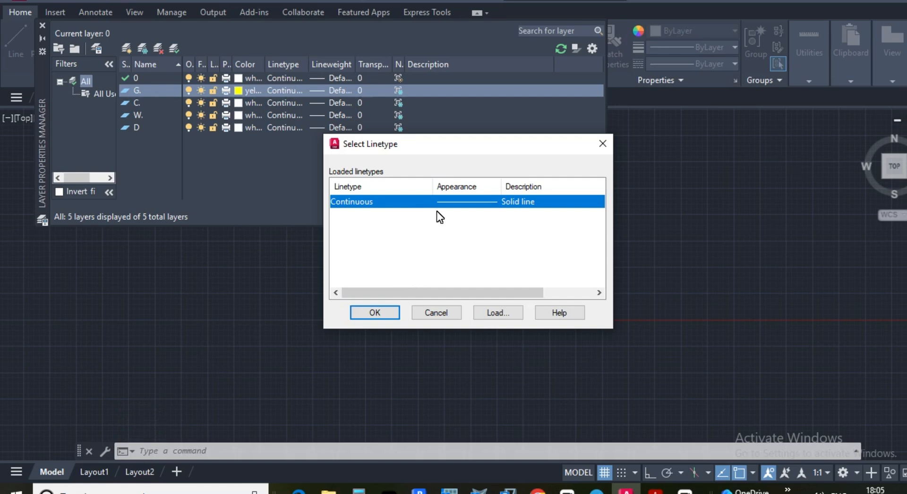
click(509, 312)
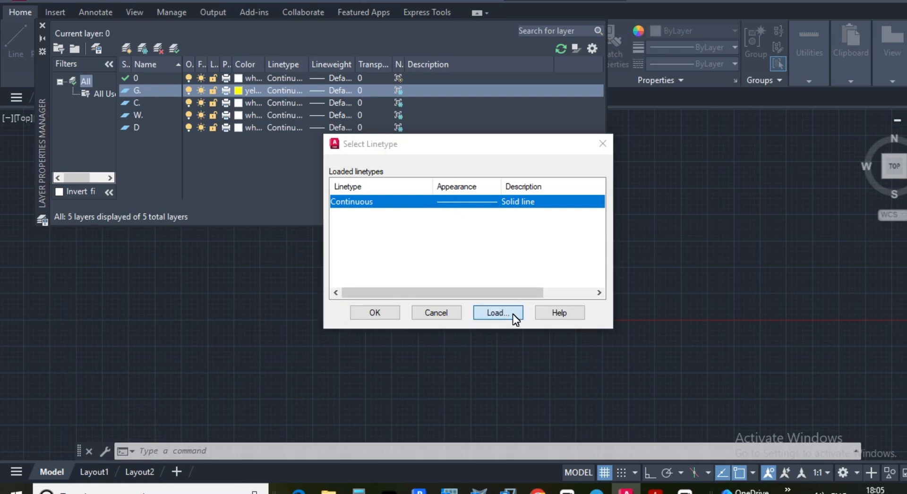
scroll(477, 251, down, 9)
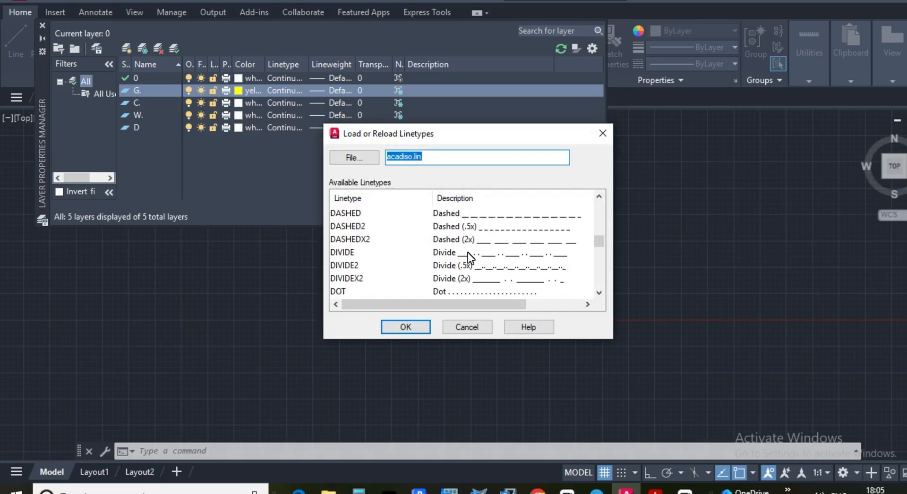
scroll(473, 239, up, 8)
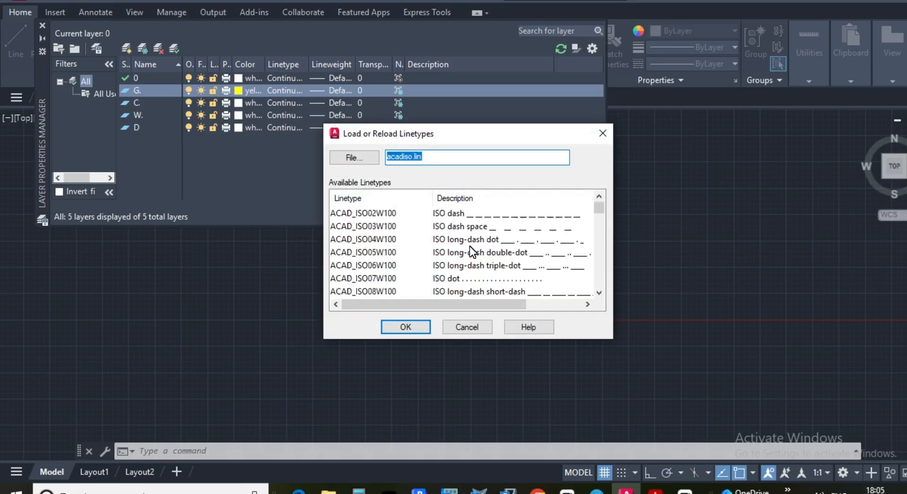
scroll(470, 249, down, 10)
scroll(468, 256, up, 7)
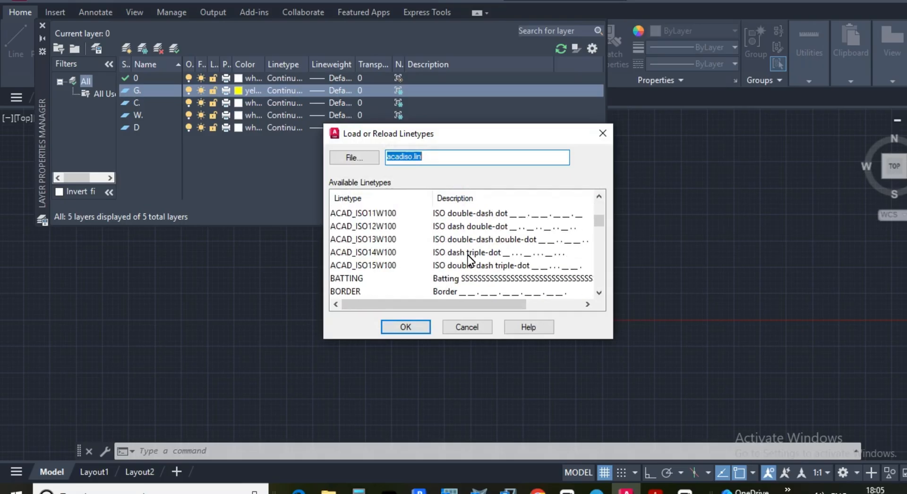
scroll(468, 255, up, 3)
scroll(468, 256, down, 7)
scroll(468, 259, down, 5)
scroll(467, 264, up, 3)
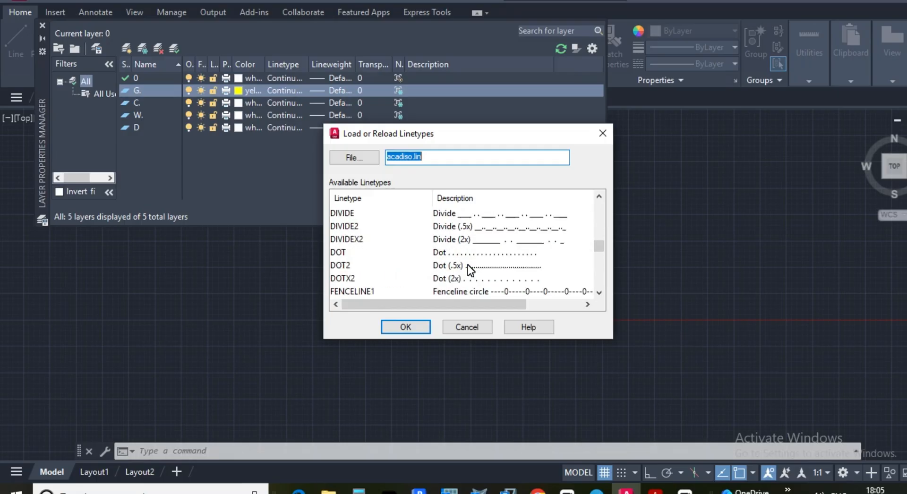
scroll(466, 267, down, 9)
scroll(465, 270, up, 6)
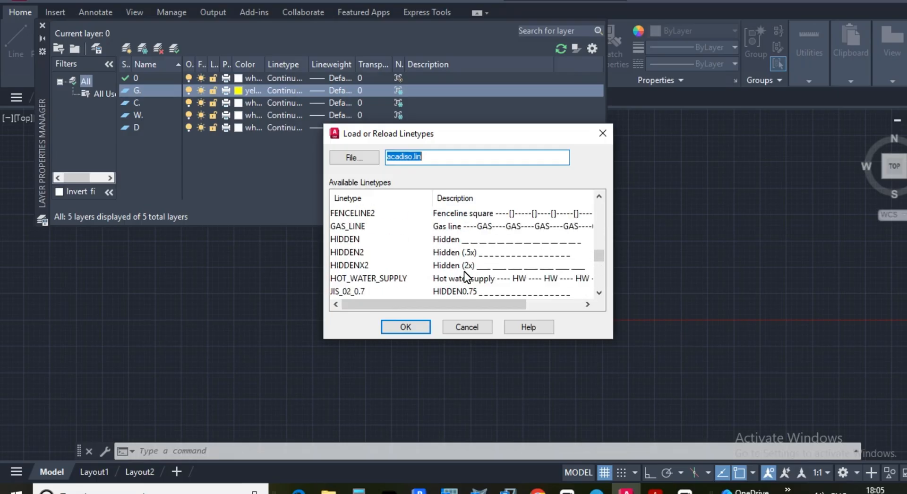
scroll(465, 277, up, 5)
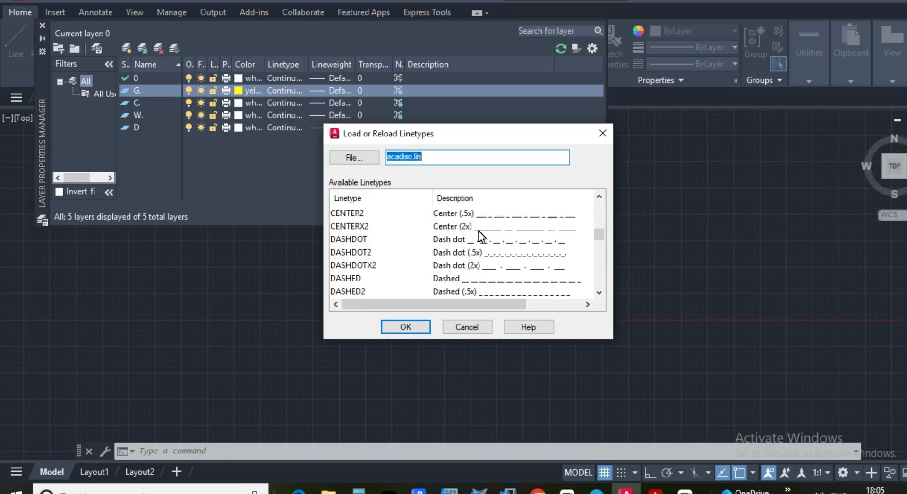
scroll(481, 231, up, 1)
click(455, 241)
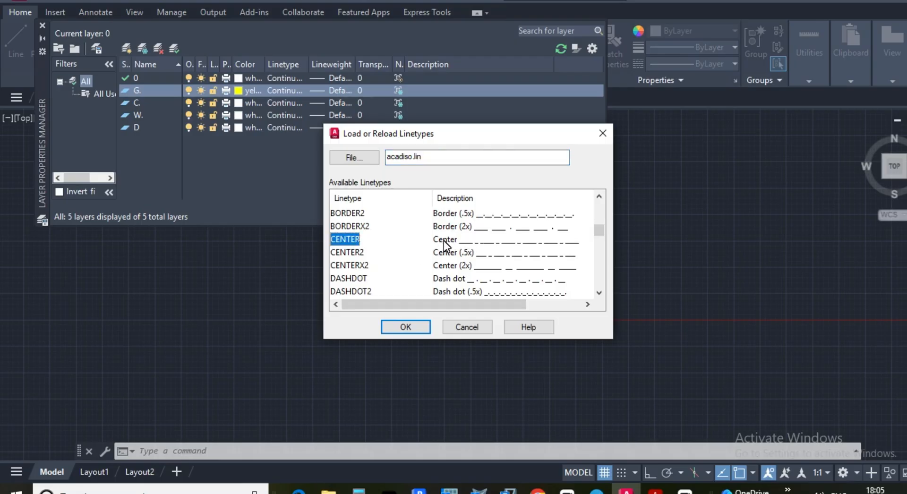
click(402, 327)
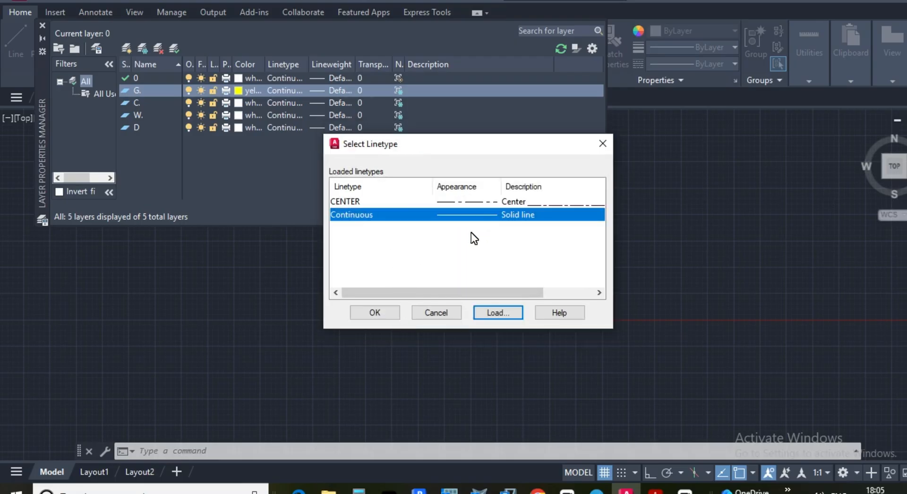
click(447, 203)
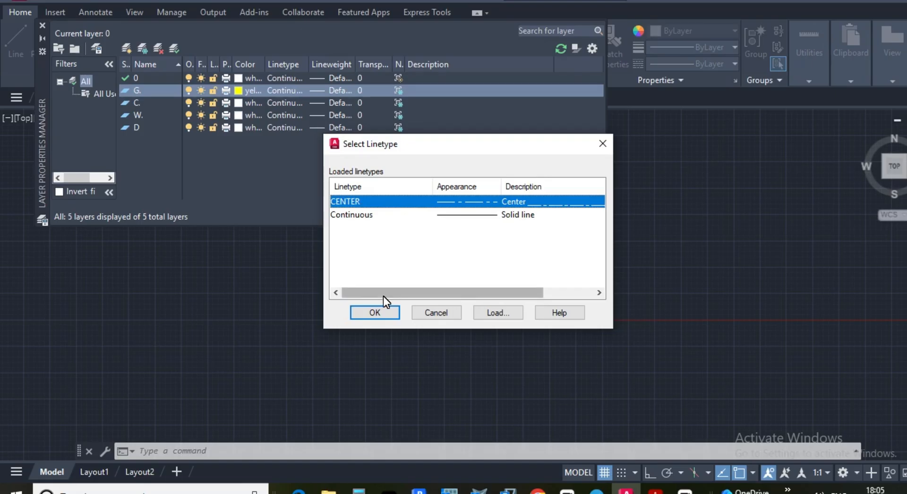
click(377, 313)
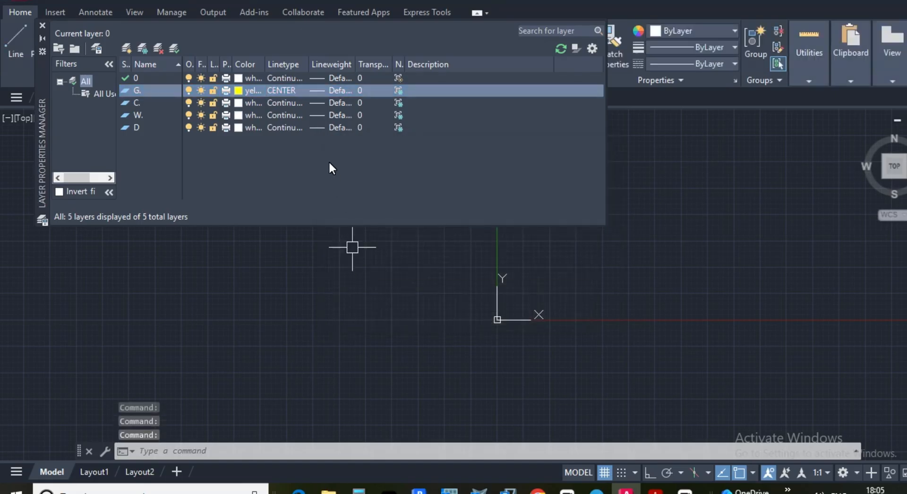
Set the lineweight of layer G. to 0.25 mm
click(339, 90)
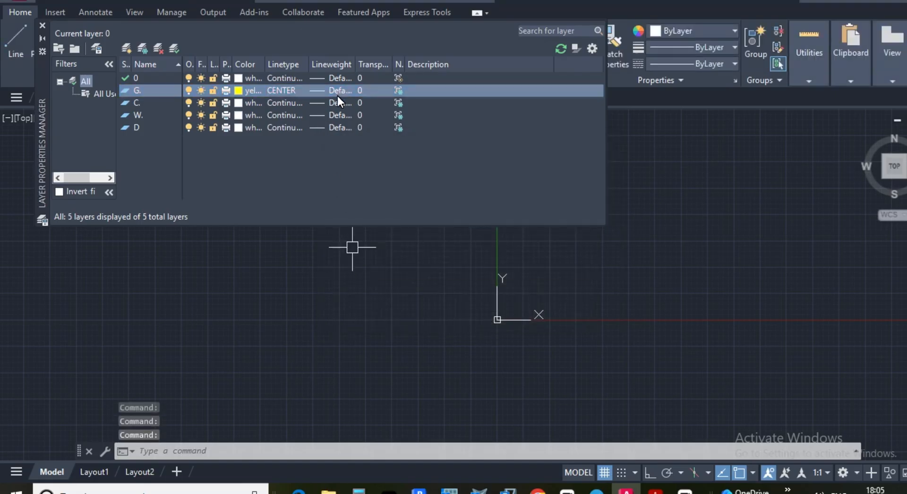
scroll(427, 223, down, 1)
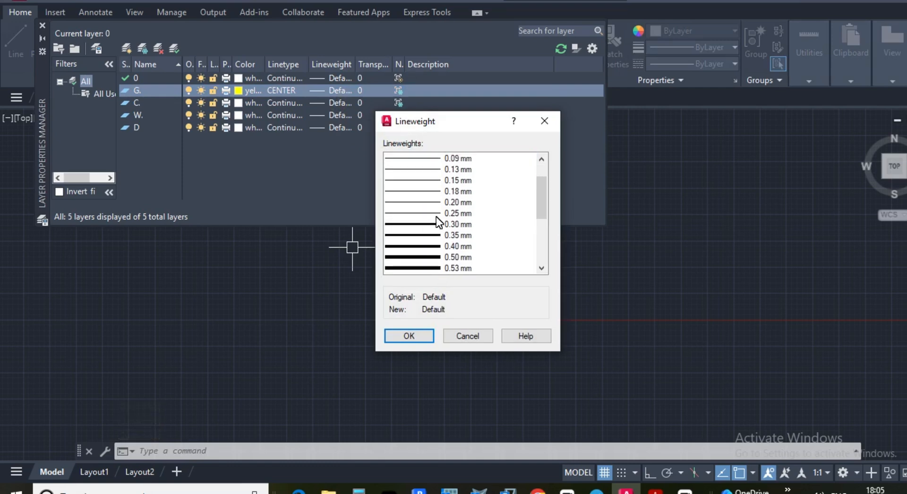
click(458, 214)
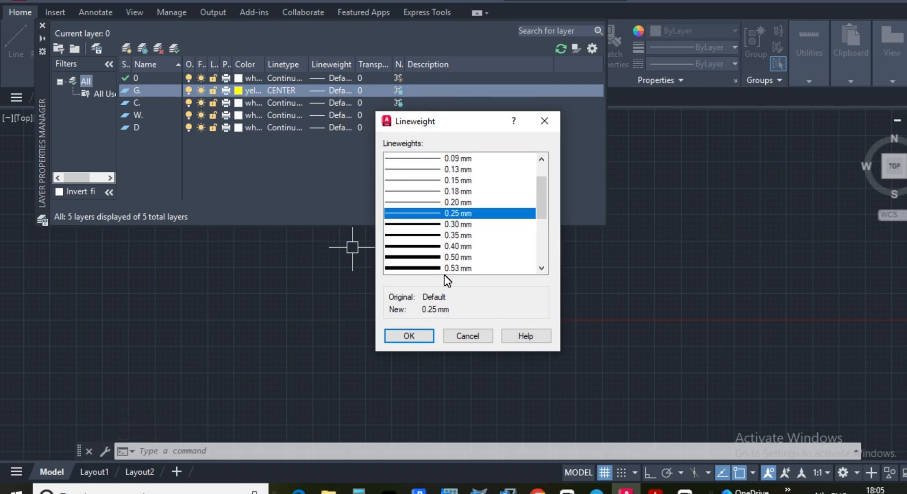
click(410, 336)
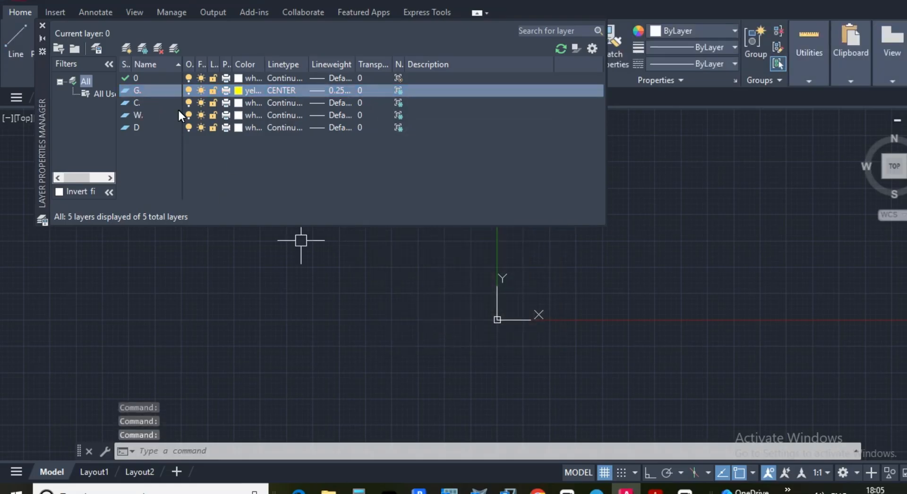
Set the color of layer W. to green
click(139, 102)
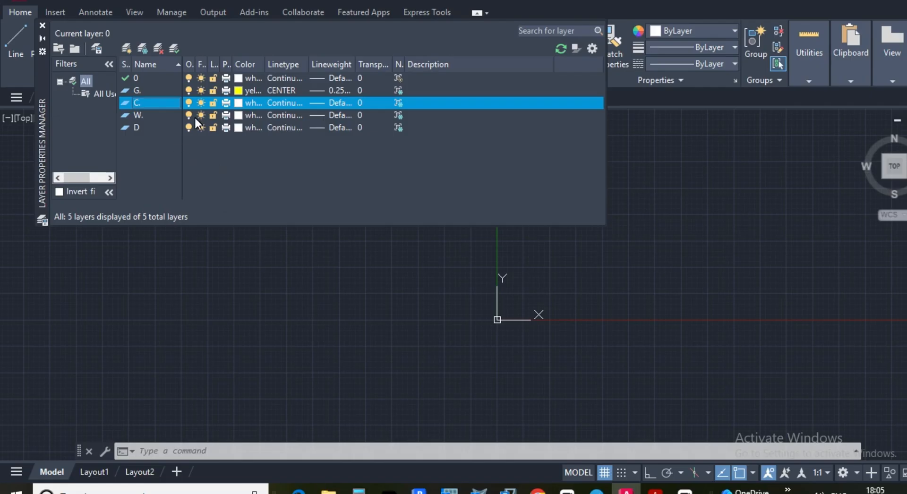
click(241, 113)
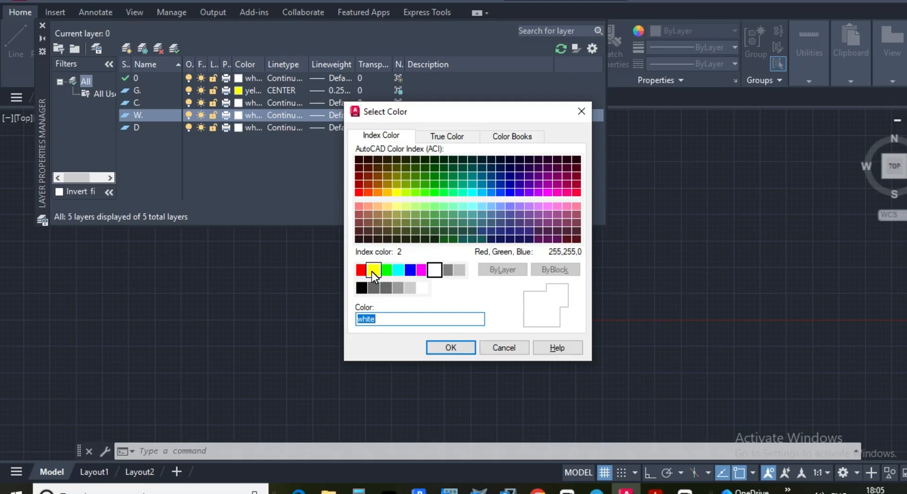
click(387, 270)
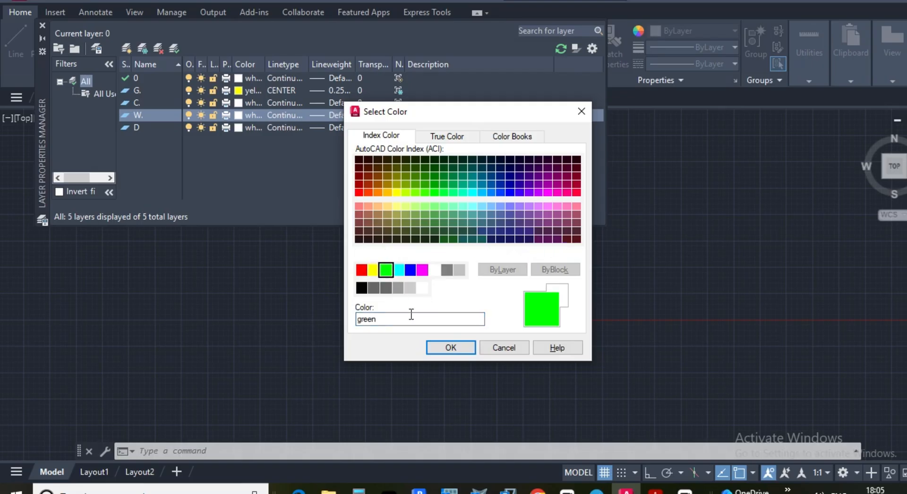
click(450, 348)
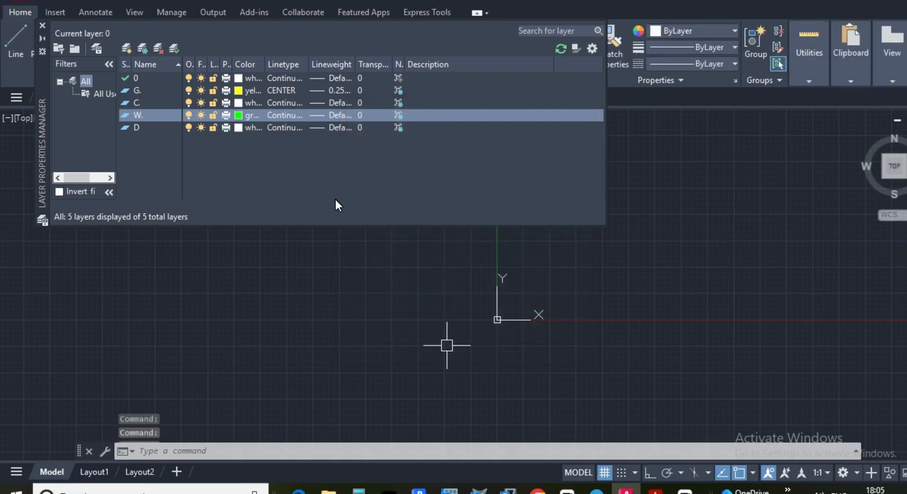
Give layer W. a lineweight of 0.20 mm and the Continuous linetype
click(321, 114)
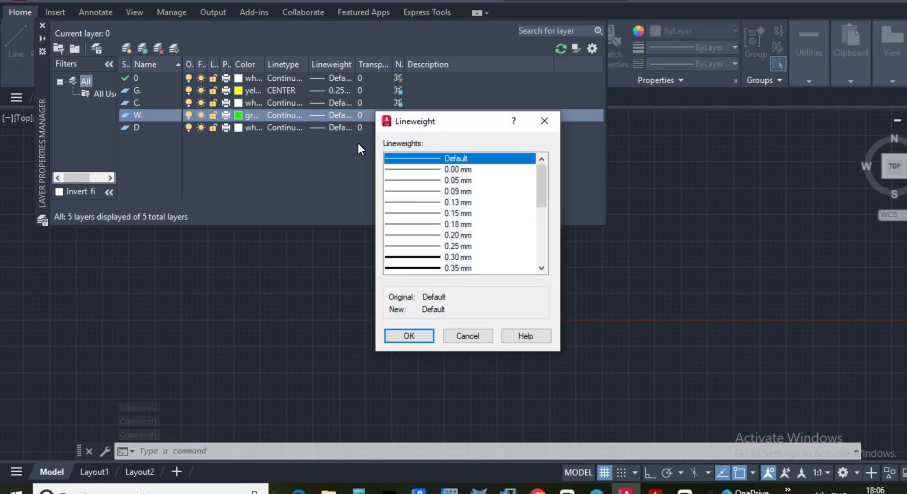
click(427, 236)
click(403, 339)
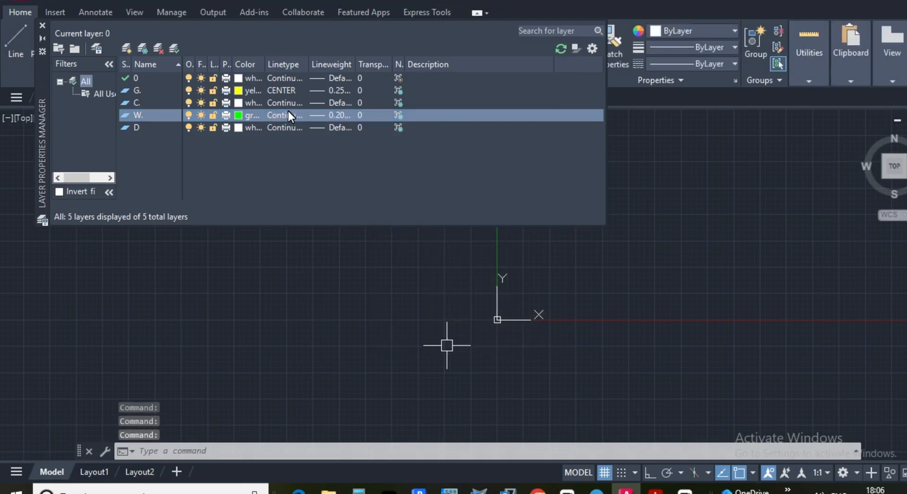
click(277, 117)
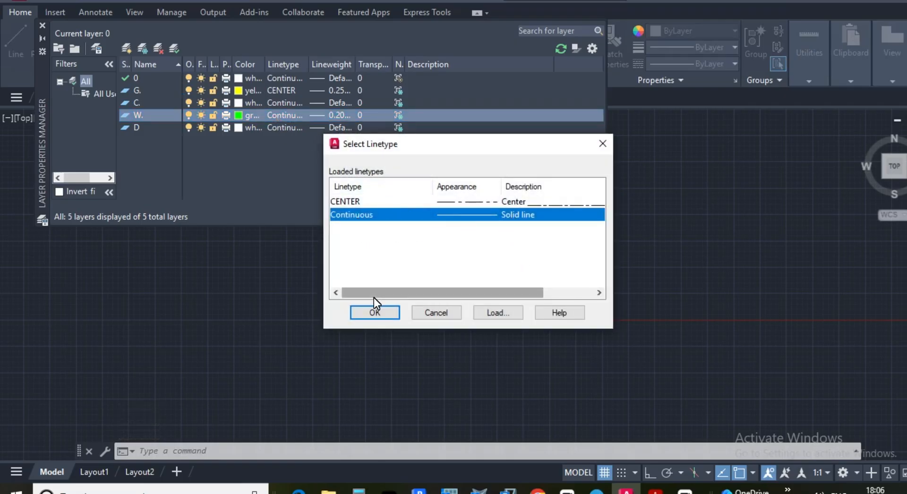
click(367, 314)
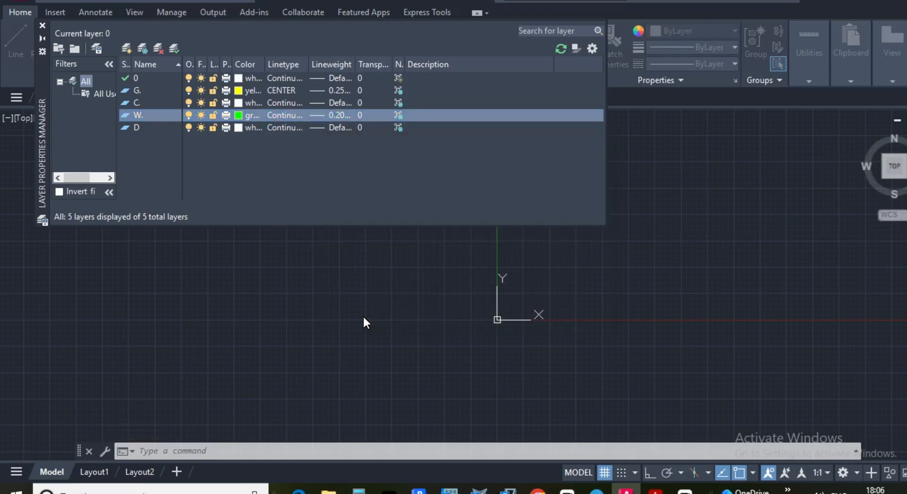
Set the color of layer D to red
click(154, 129)
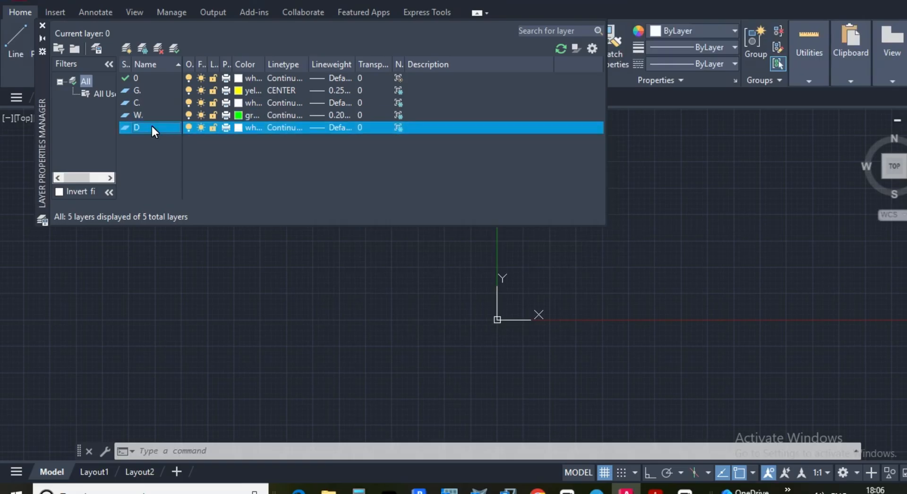
click(242, 129)
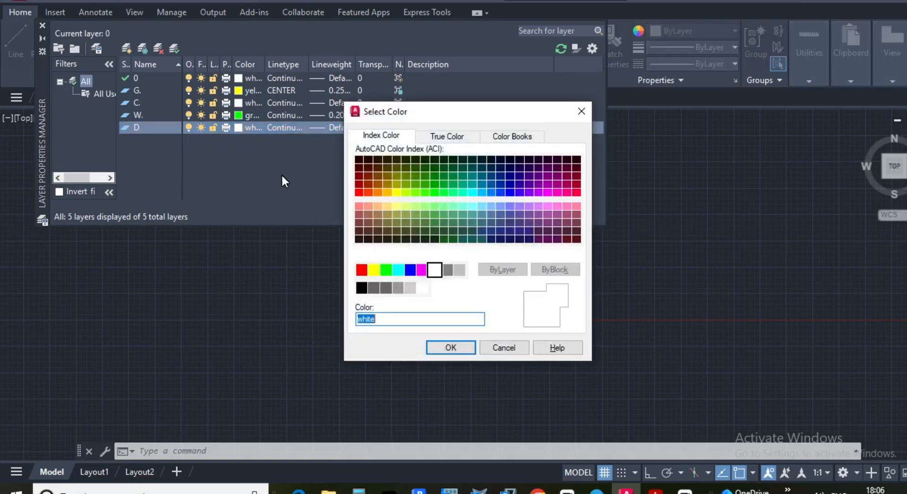
click(361, 270)
click(446, 350)
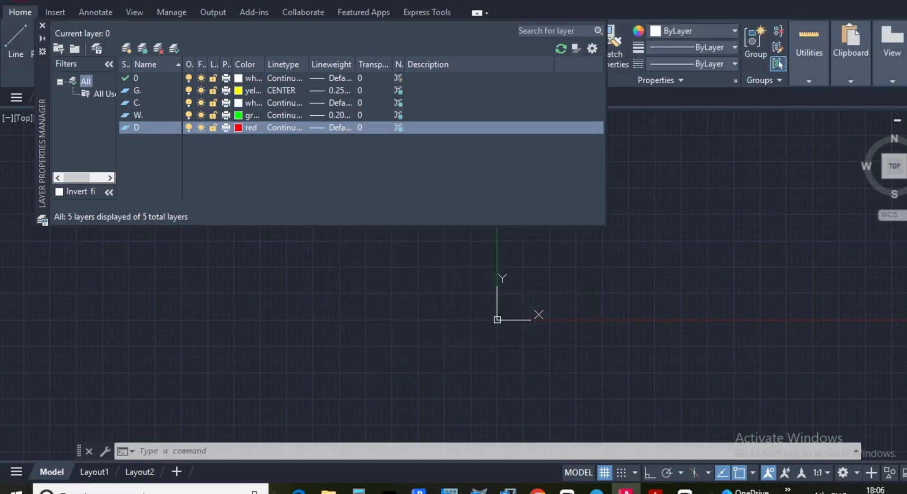
Give layer D the Continuous linetype and a lineweight of 0.25 mm
click(300, 129)
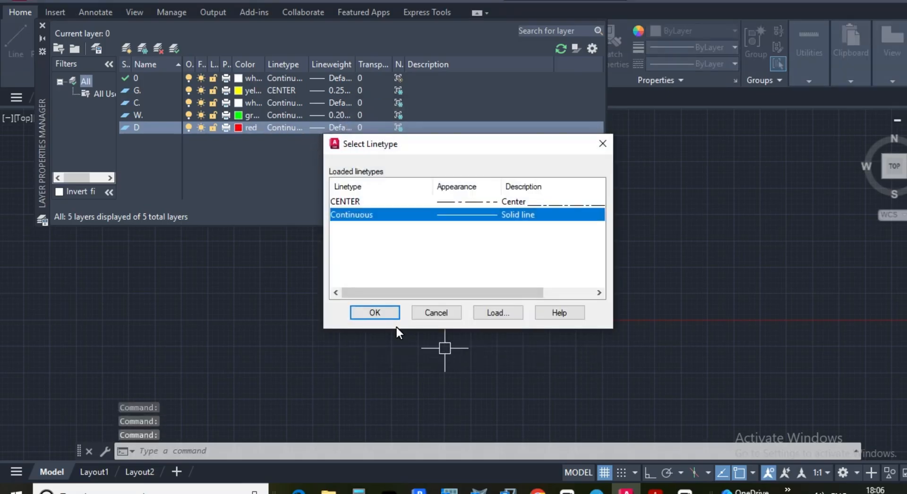
click(378, 311)
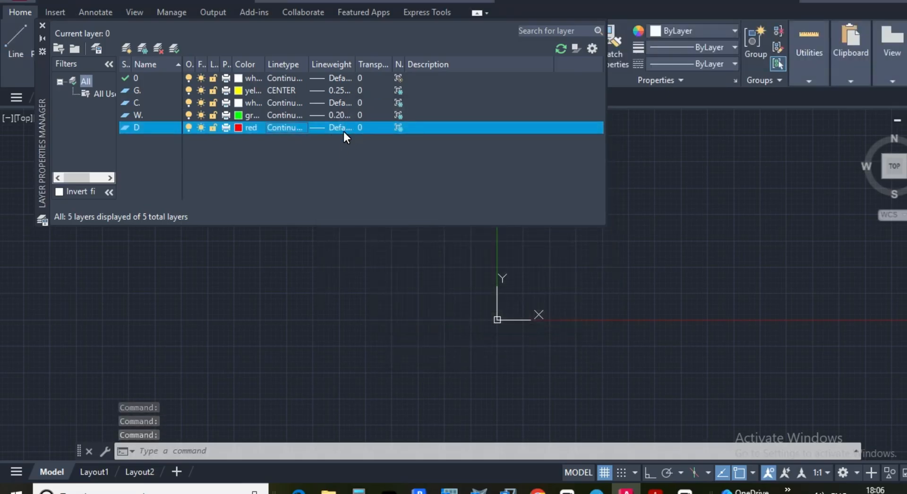
click(359, 129)
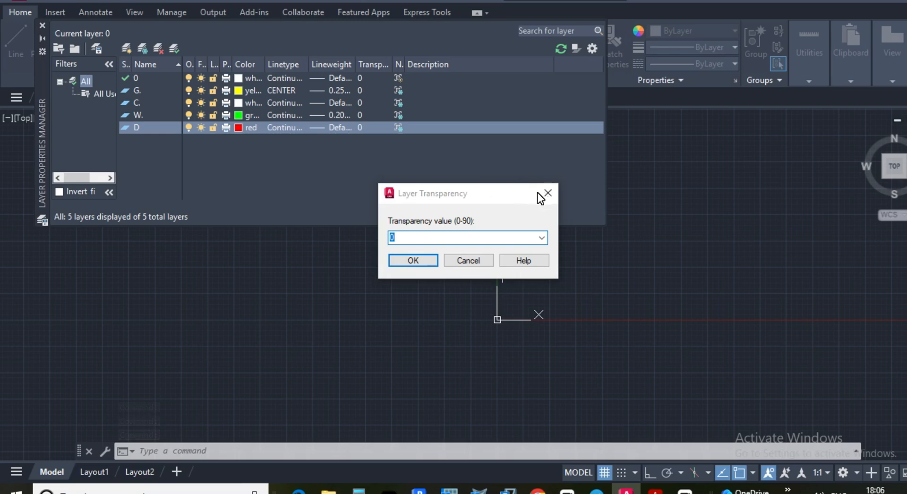
click(547, 193)
click(333, 126)
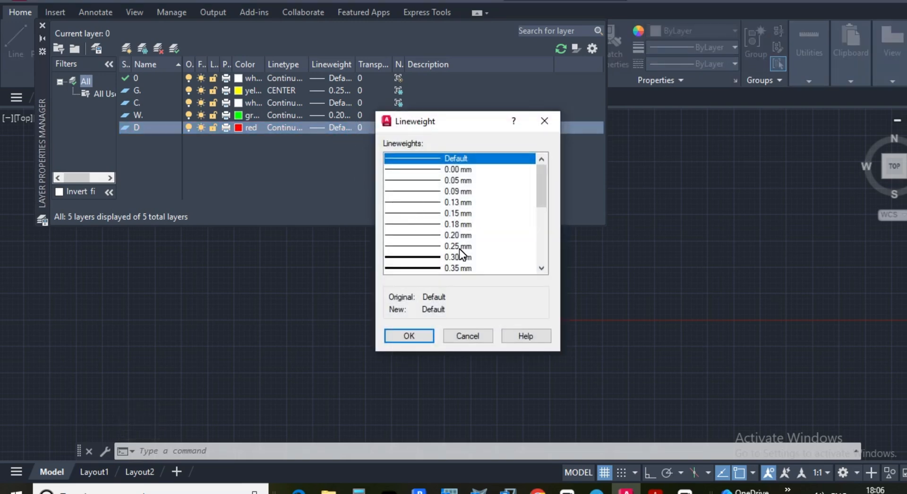
click(460, 248)
click(408, 336)
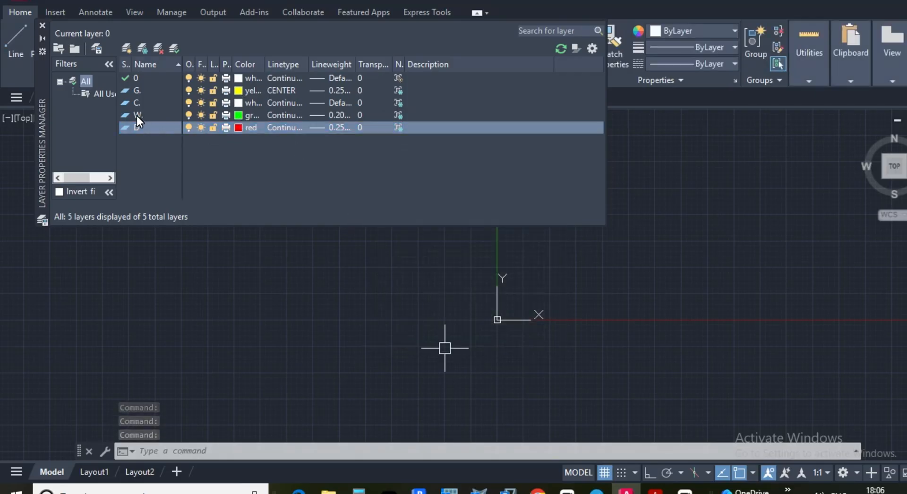
Set the color of layer C. to cyan
right_click(139, 100)
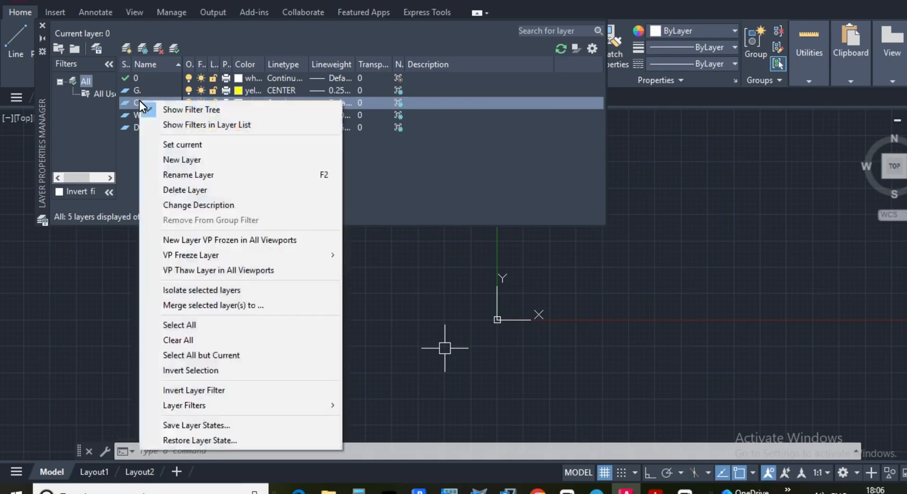
click(179, 75)
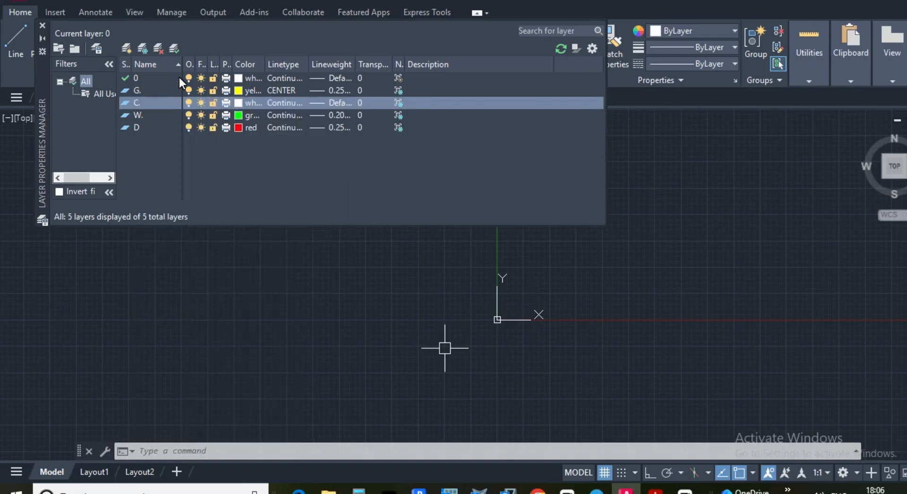
click(152, 102)
click(241, 102)
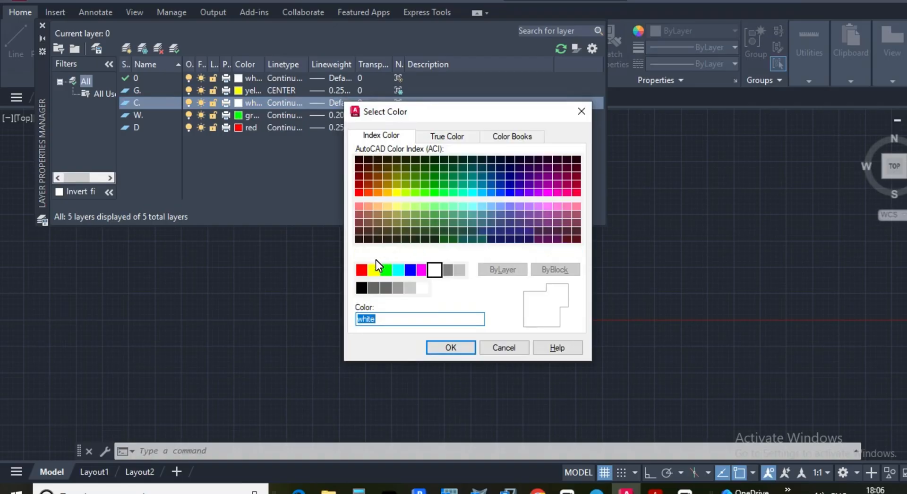
click(398, 270)
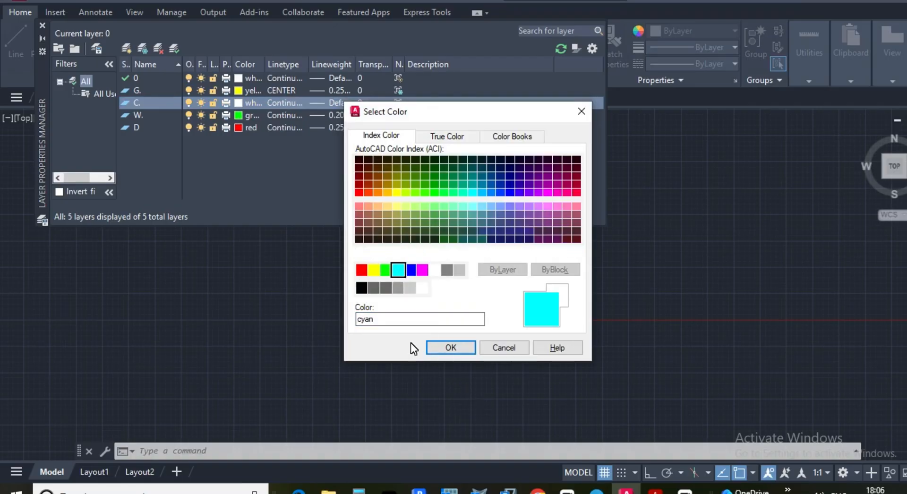
click(440, 351)
Give layer C. the Continuous linetype and a 0.30 mm lineweight, and close the layer manager
click(280, 102)
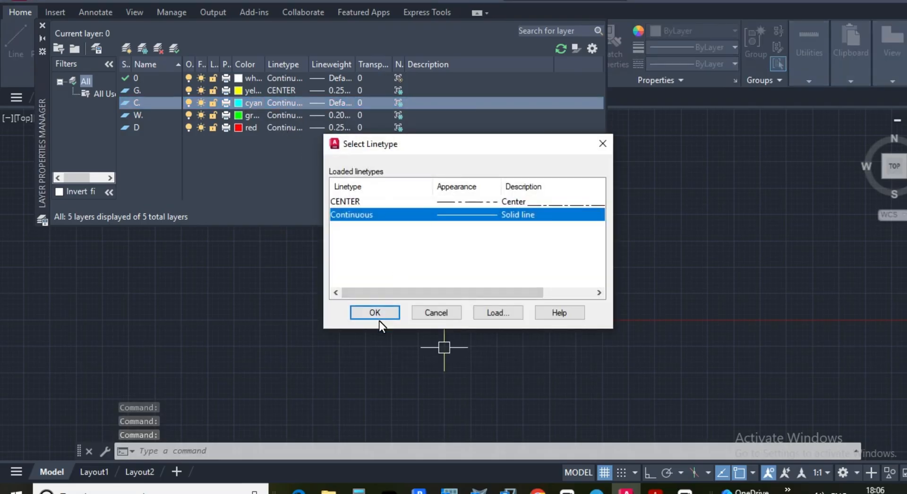
click(374, 314)
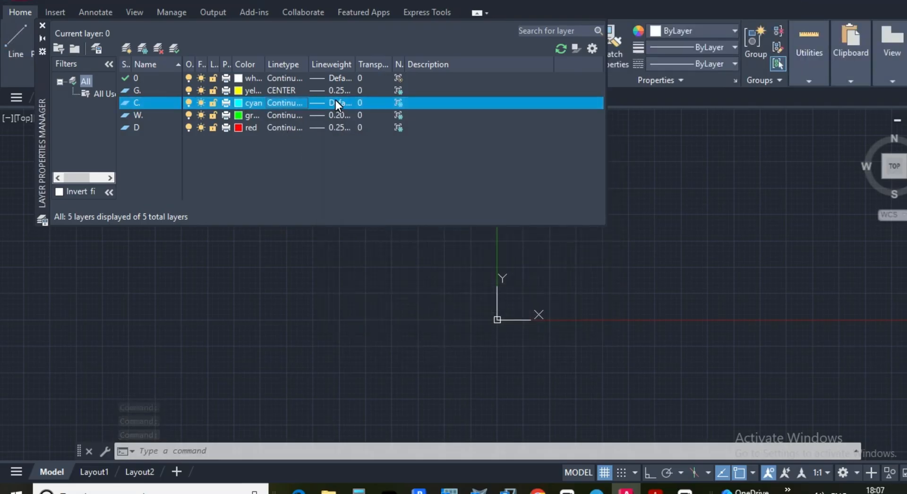
click(335, 102)
scroll(409, 237, down, 1)
scroll(410, 237, down, 1)
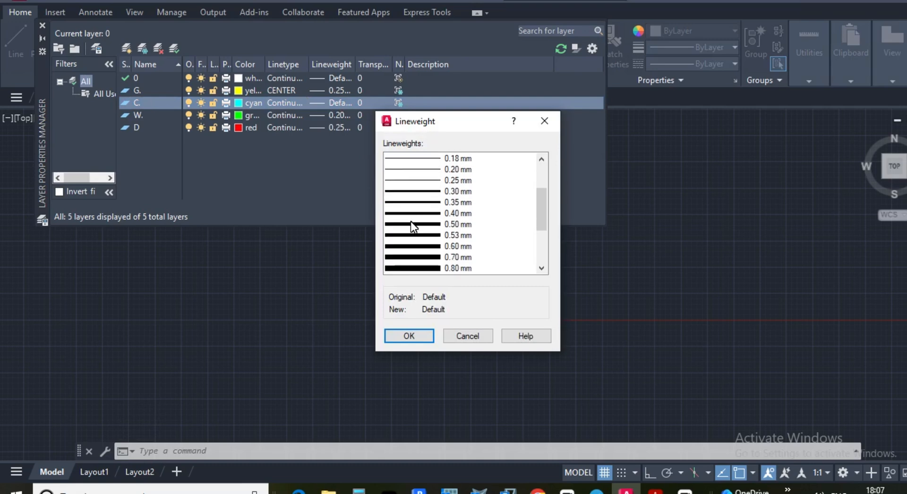
scroll(410, 221, up, 2)
scroll(412, 219, down, 1)
scroll(412, 219, down, 1)
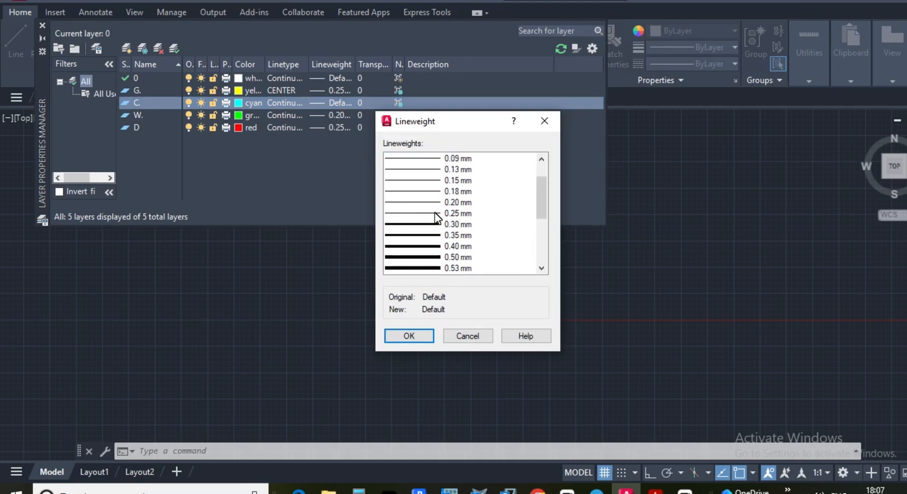
click(449, 224)
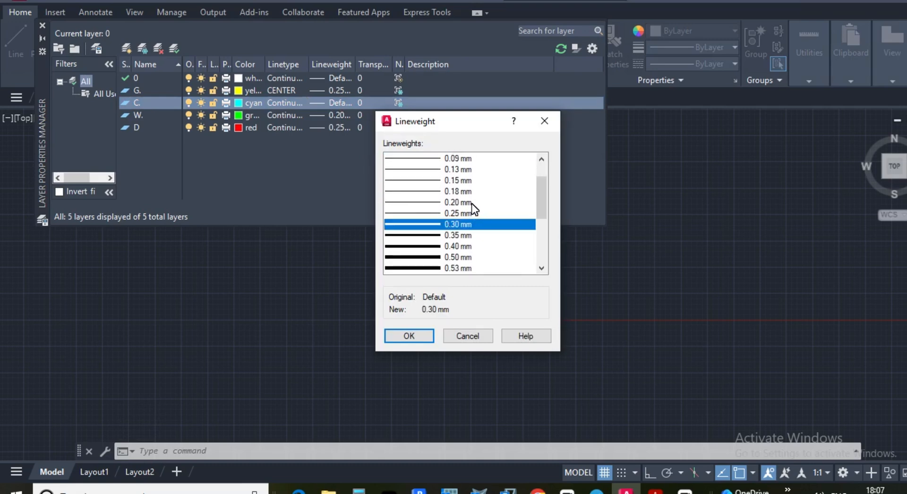
click(410, 336)
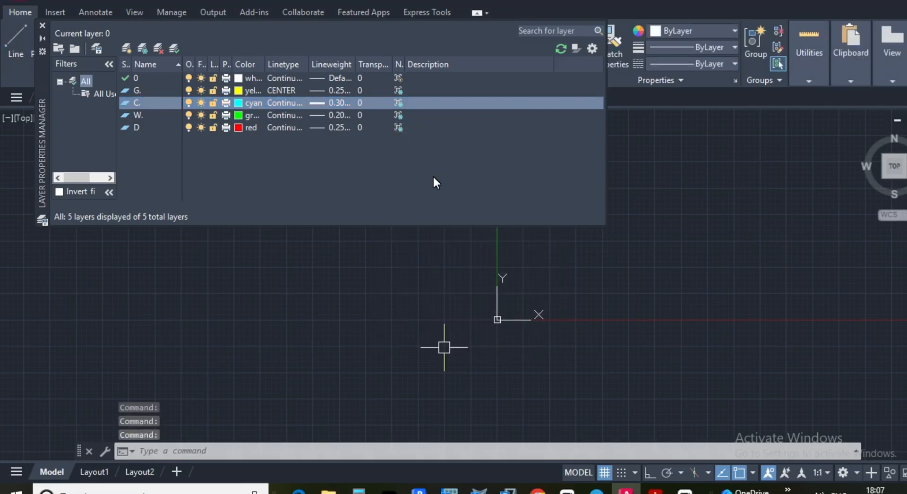
click(42, 25)
Draw a single-segment vertical polyline just beside the origin on layer 0, with Ortho mode on
scroll(326, 158, down, 5)
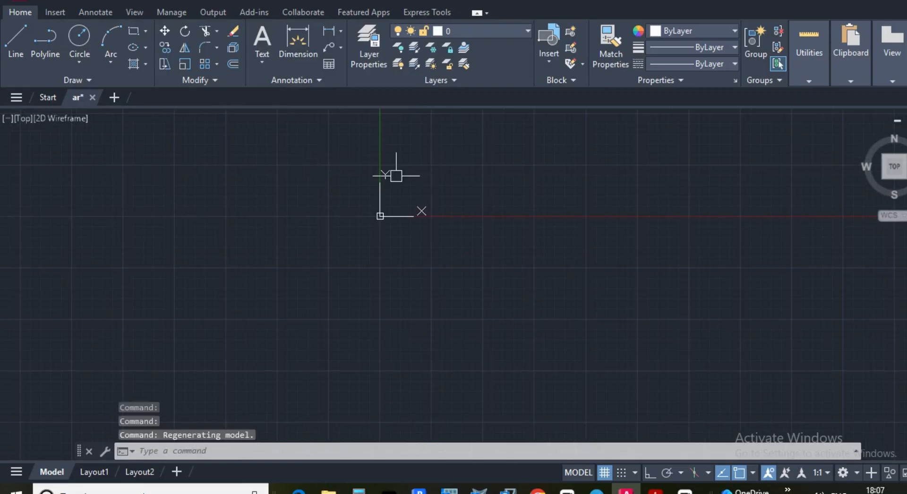
scroll(468, 216, down, 5)
scroll(384, 205, down, 3)
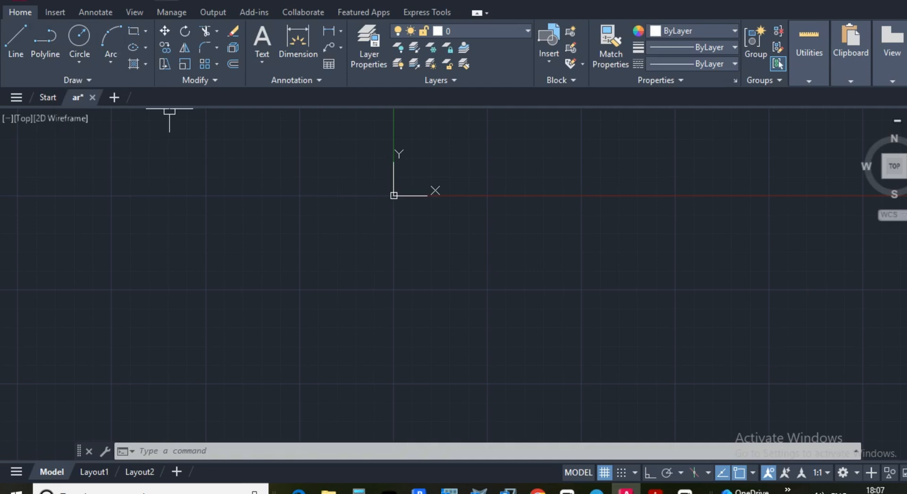
click(45, 42)
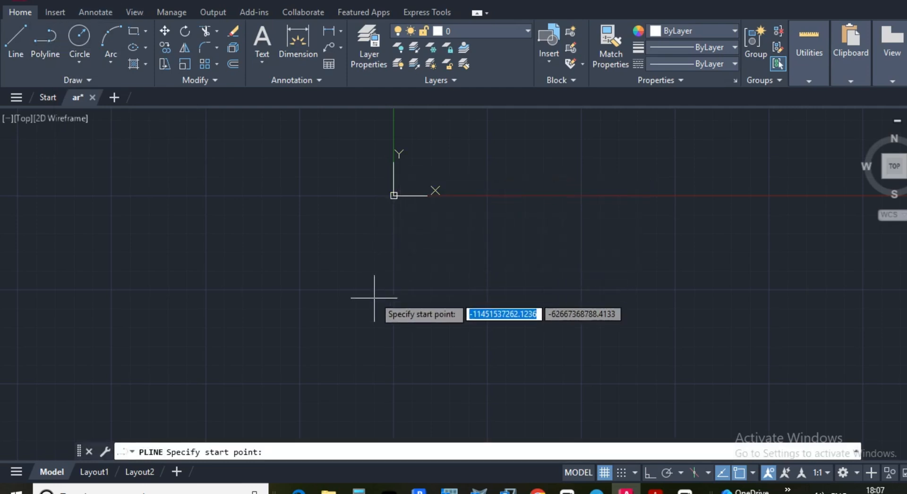
scroll(370, 317, down, 2)
click(363, 323)
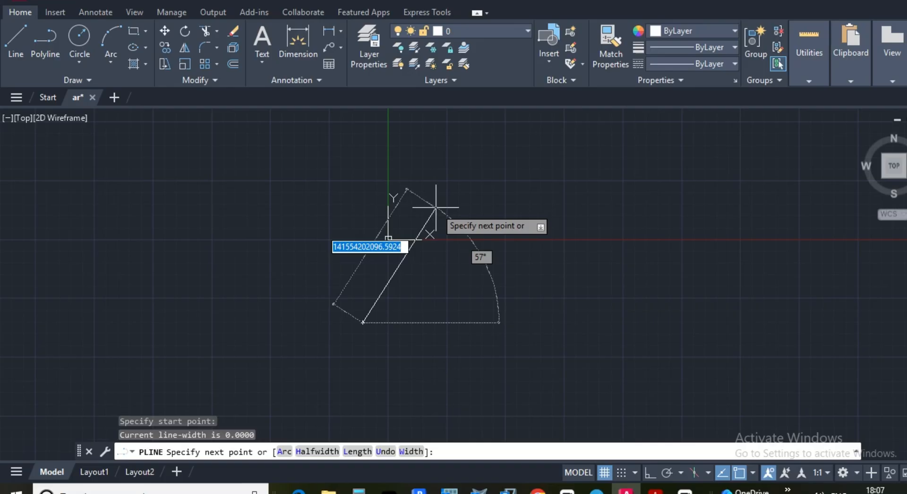
key(F8)
scroll(301, 187, up, 4)
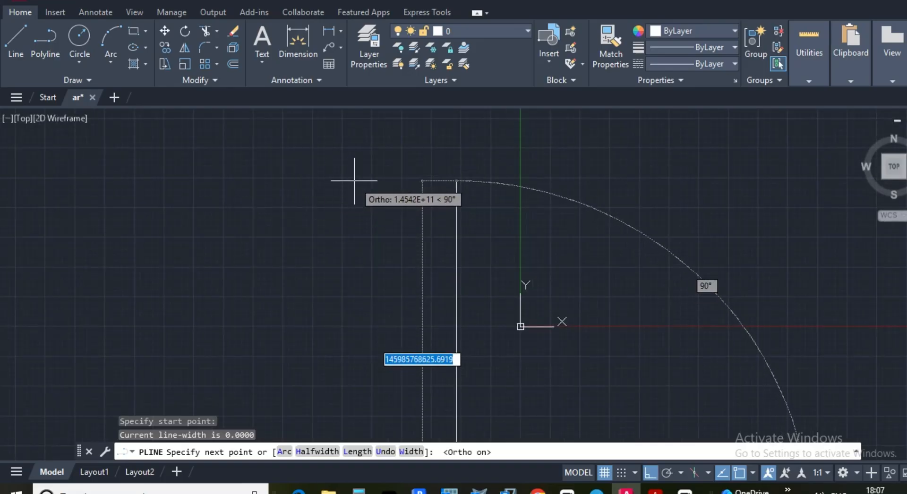
scroll(355, 180, down, 4)
click(393, 149)
key(Escape)
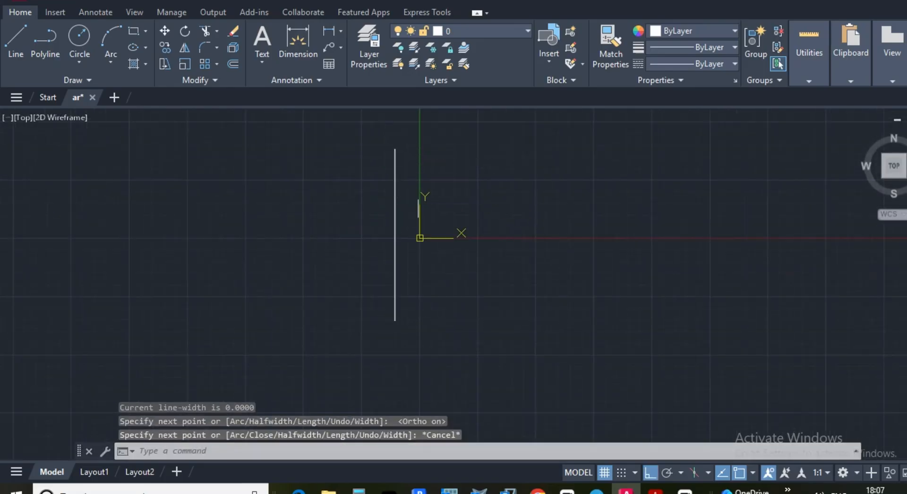
scroll(419, 208, up, 2)
scroll(419, 188, down, 4)
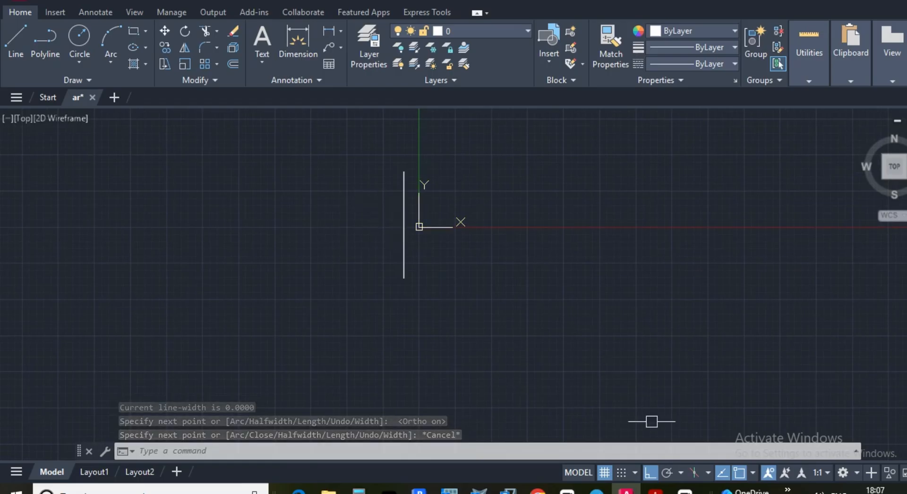
Check the dimensions in the floor plan PDF and set the insertion scale units of the AutoCAD drawing to Centimeters
click(656, 490)
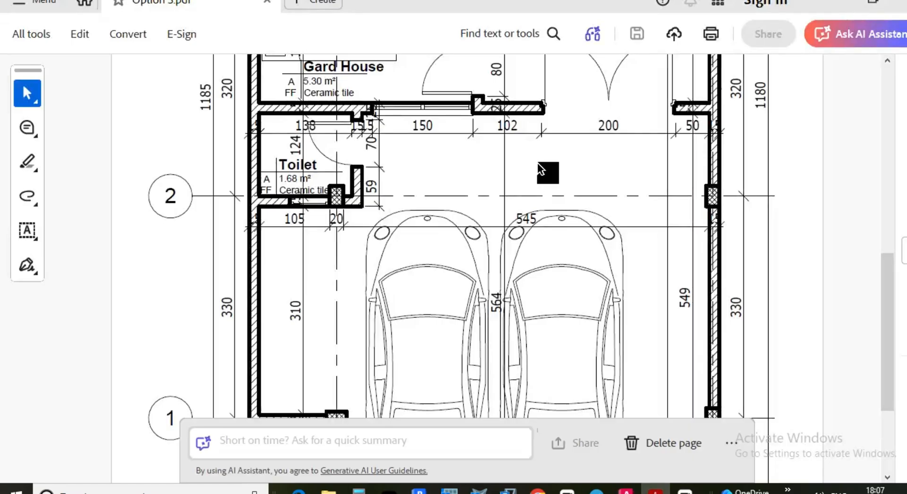
scroll(505, 263, down, 1)
scroll(504, 257, up, 5)
scroll(504, 258, up, 6)
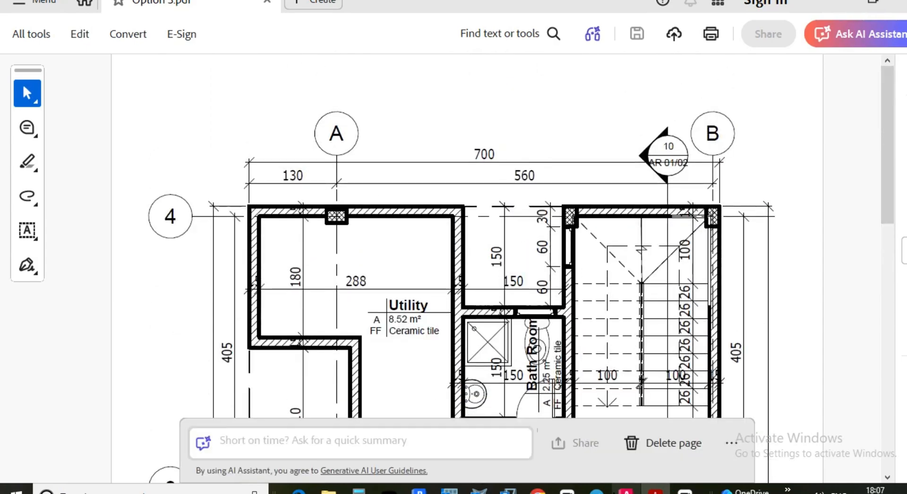
click(626, 491)
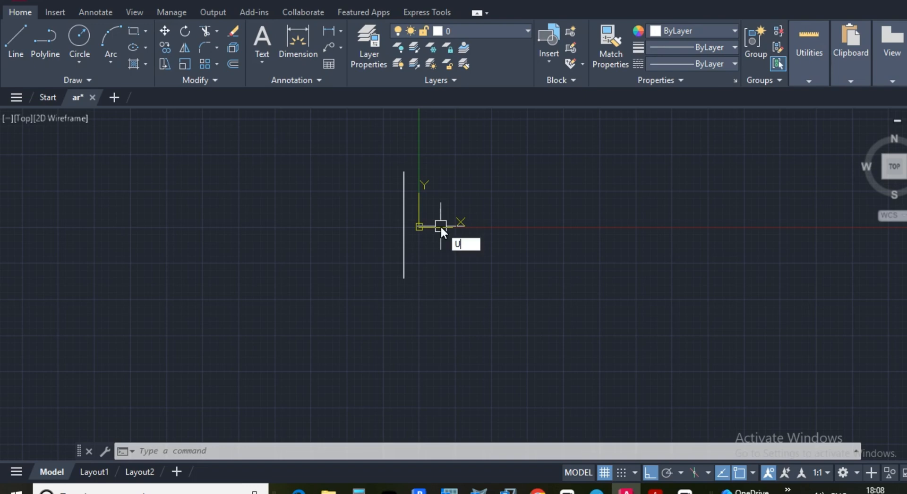
key(Return)
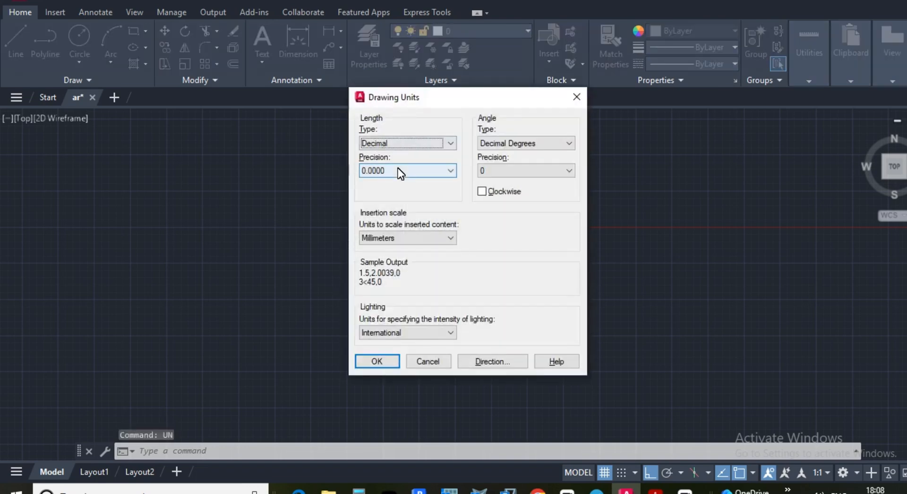
click(425, 239)
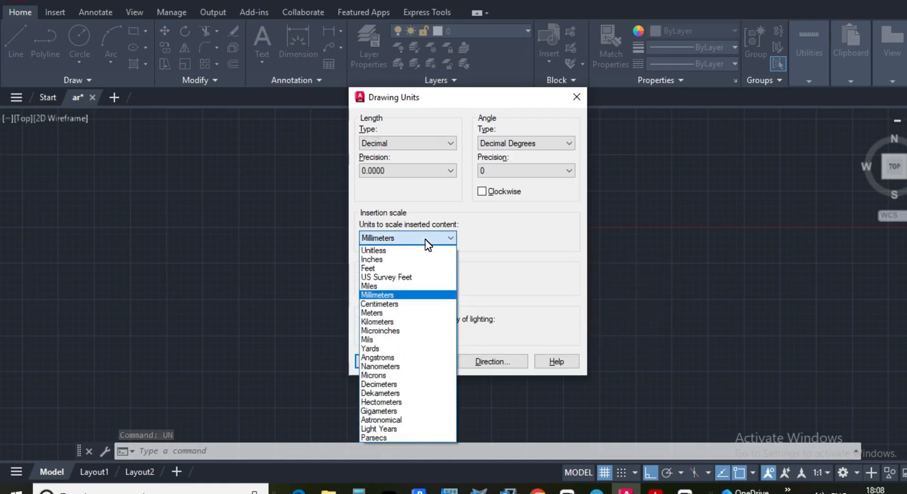
click(407, 305)
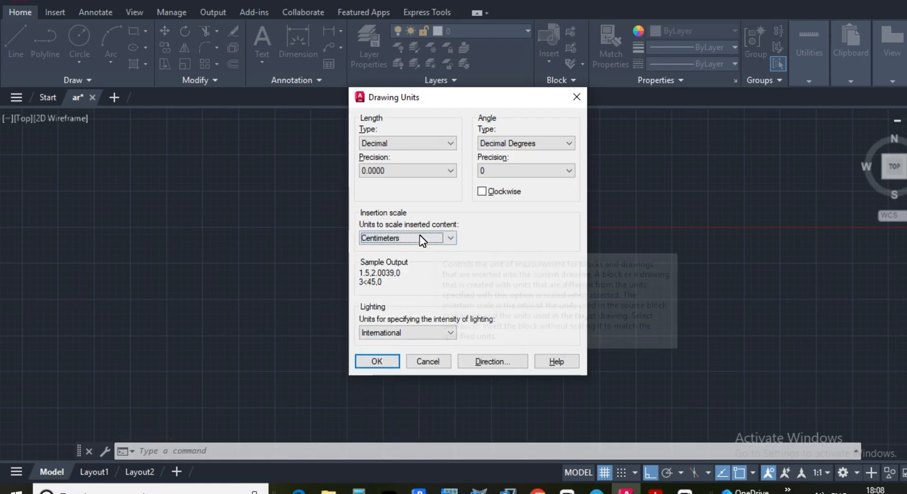
click(387, 362)
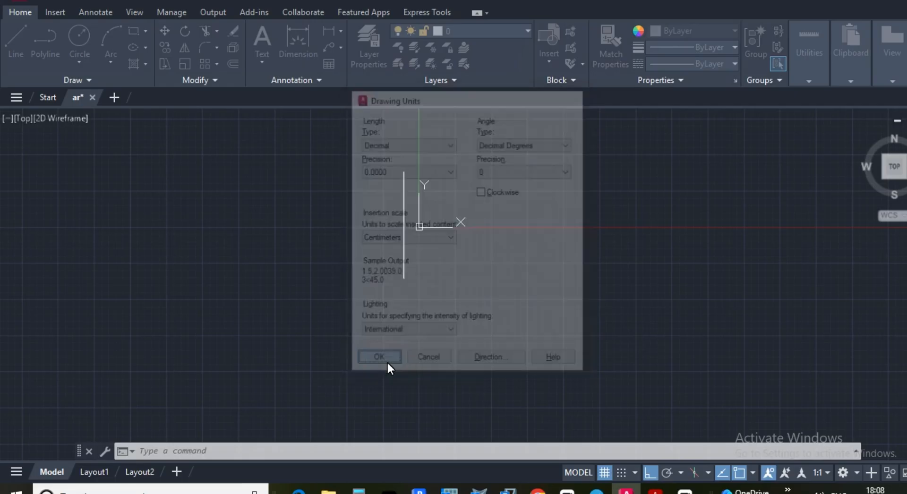
Switch to the floor plan PDF and examine the grid axes and overall dimensions around the utility room and stairs
scroll(402, 166, up, 2)
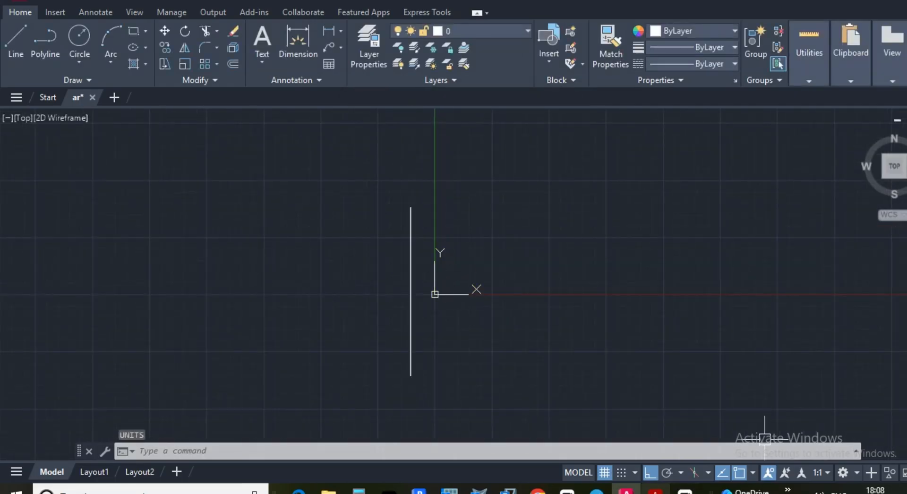
click(656, 491)
scroll(562, 252, down, 3)
scroll(563, 252, up, 2)
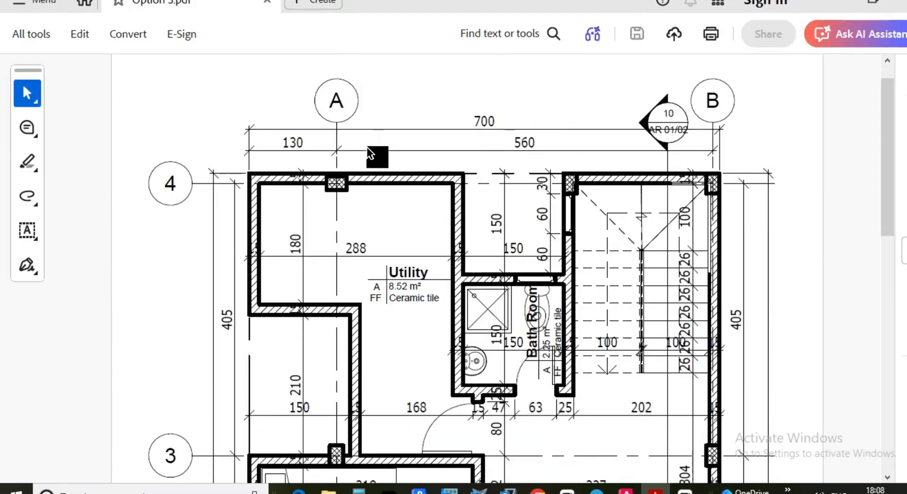
scroll(367, 158, down, 2)
scroll(369, 161, up, 3)
scroll(367, 156, down, 1)
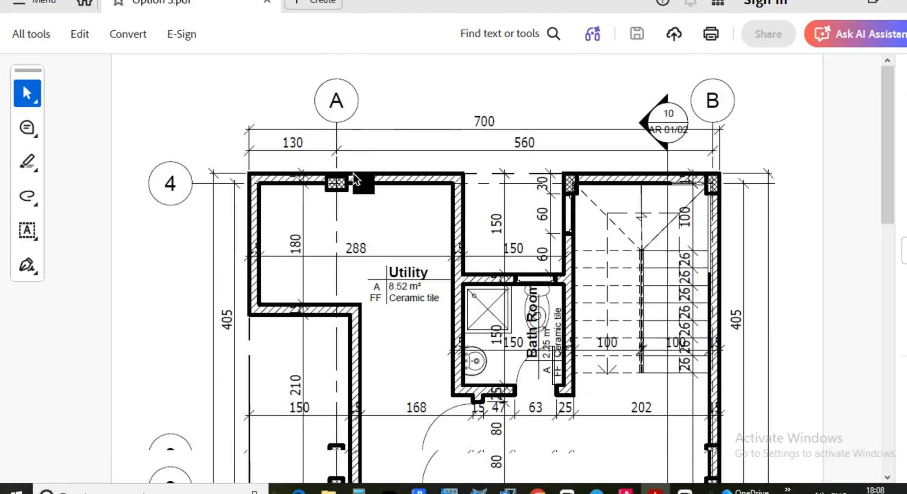
Review the full ground floor plan in the PDF down to axis 1, and return to the AutoCAD drawing
scroll(502, 123, down, 1)
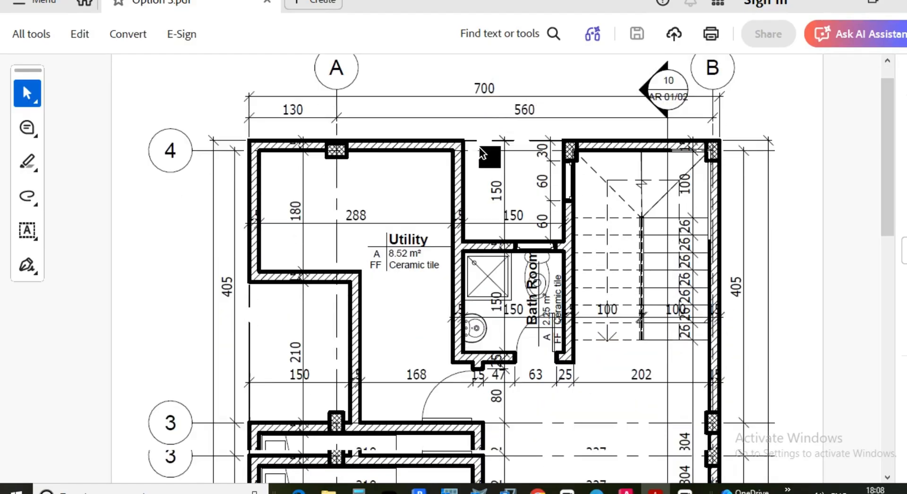
scroll(489, 152, down, 15)
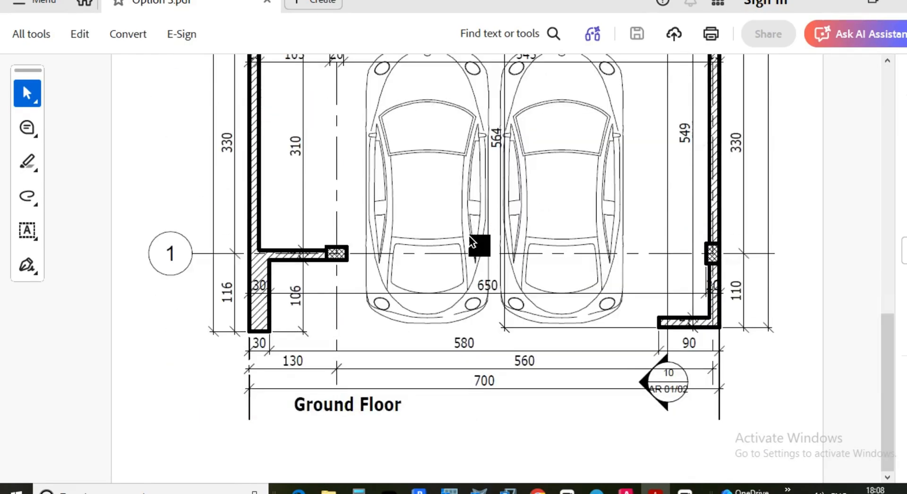
scroll(434, 338, up, 1)
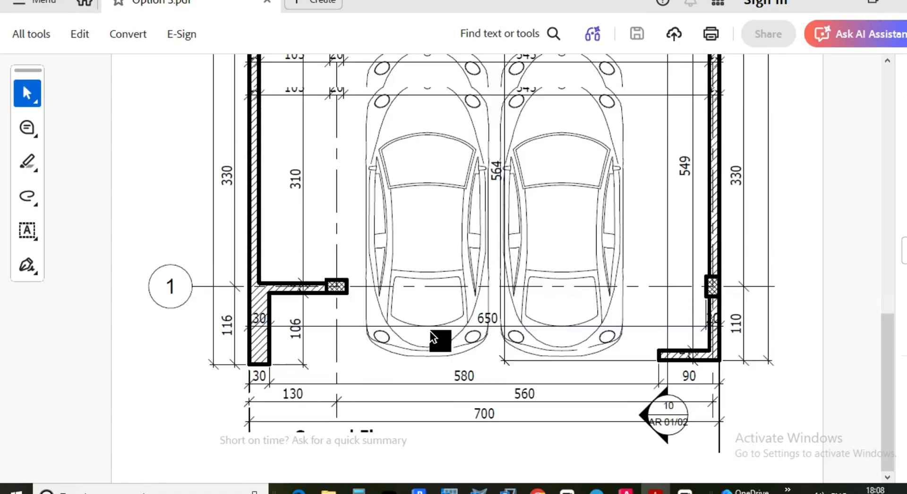
scroll(434, 338, up, 15)
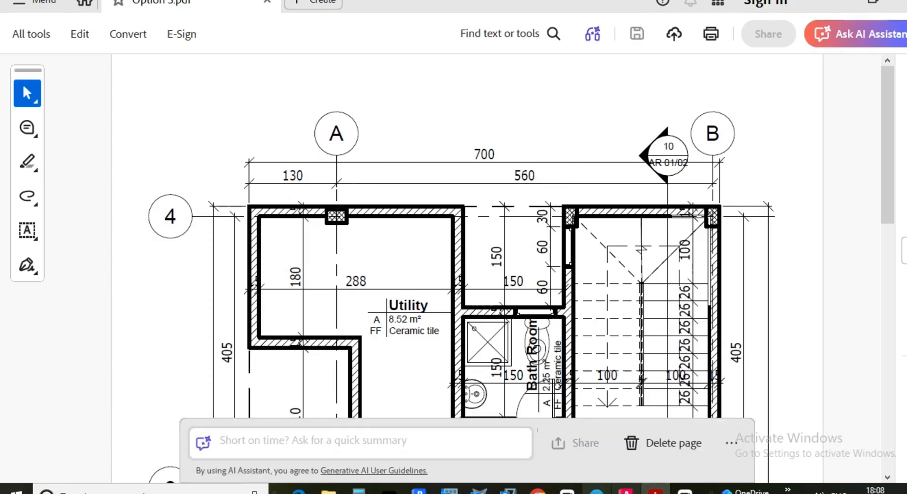
click(626, 492)
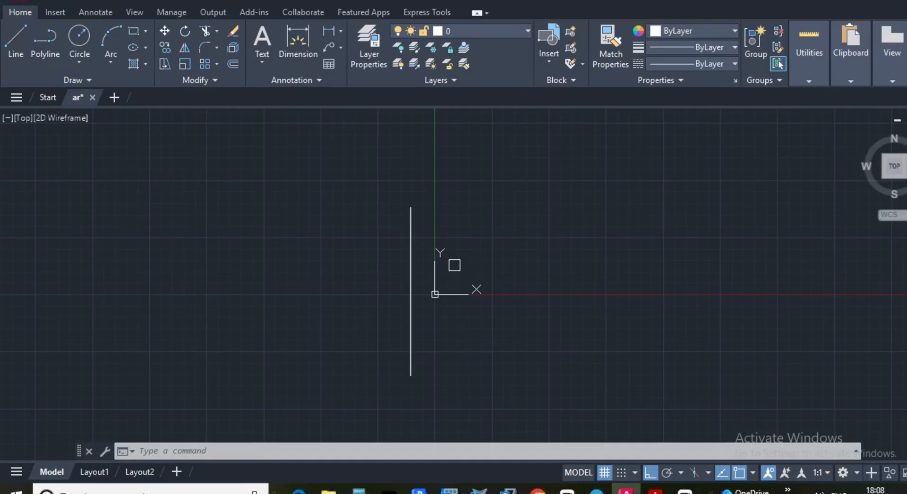
Assign the vertical line beside the origin to layer G. and clear the selection
scroll(419, 227, up, 6)
click(425, 229)
click(373, 181)
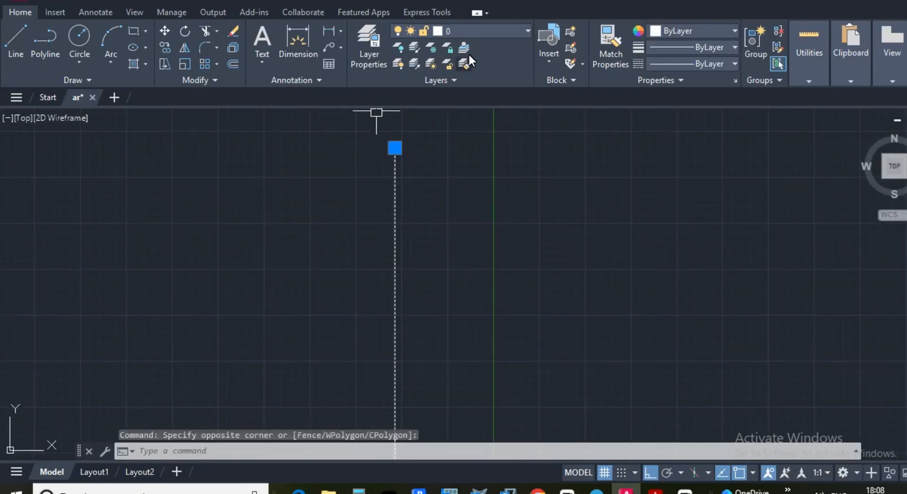
click(467, 30)
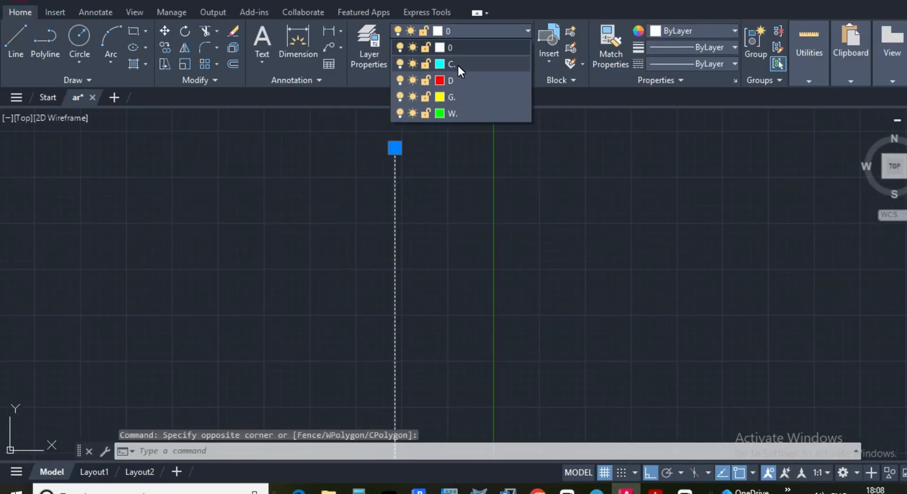
click(451, 97)
scroll(385, 223, up, 3)
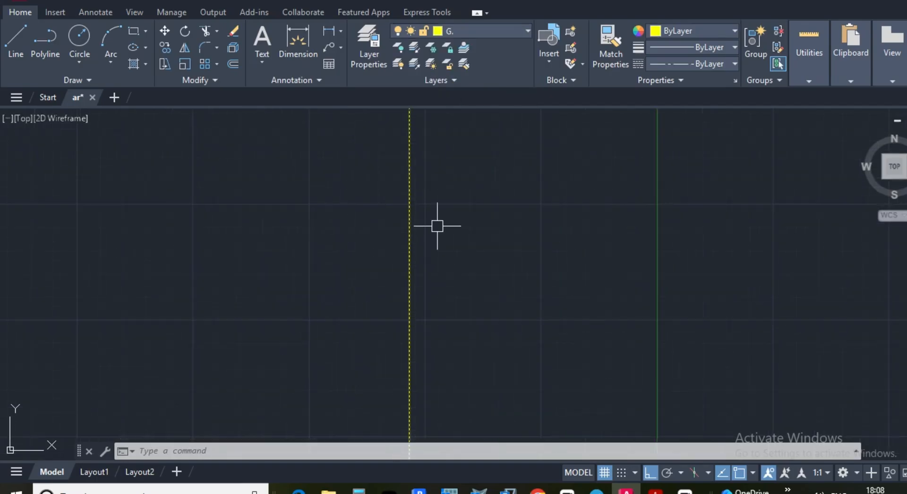
click(438, 226)
scroll(441, 253, down, 4)
key(Escape)
key(Escape)
key(Escape)
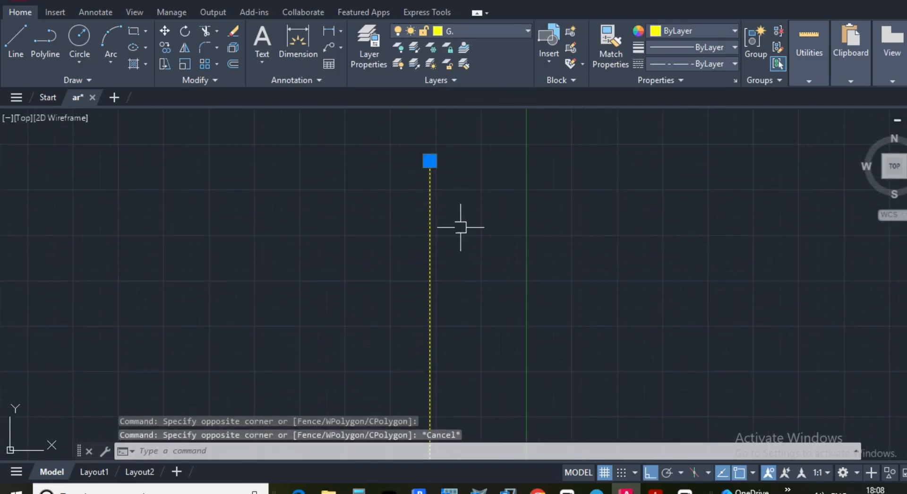
Copy the vertical grid line 560 cm horizontally to the right for the second axis
scroll(461, 204, up, 4)
scroll(461, 185, down, 8)
click(453, 227)
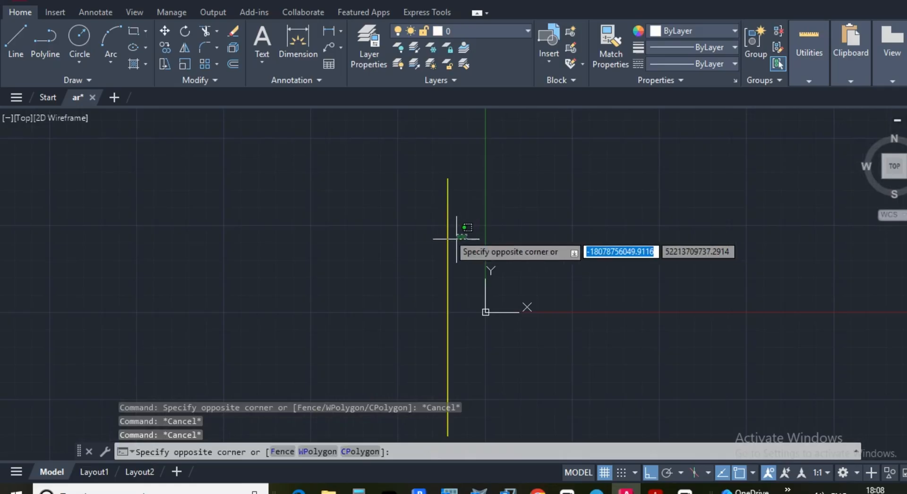
click(415, 203)
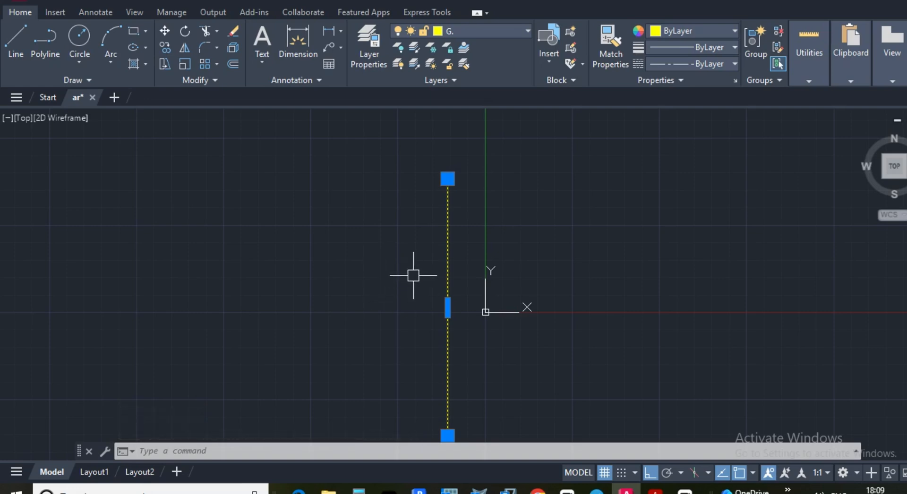
text(CO)
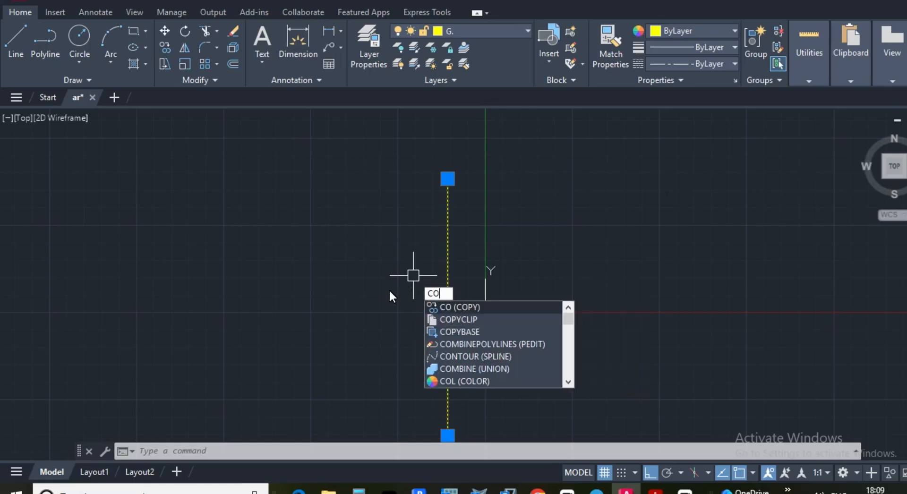
key(Return)
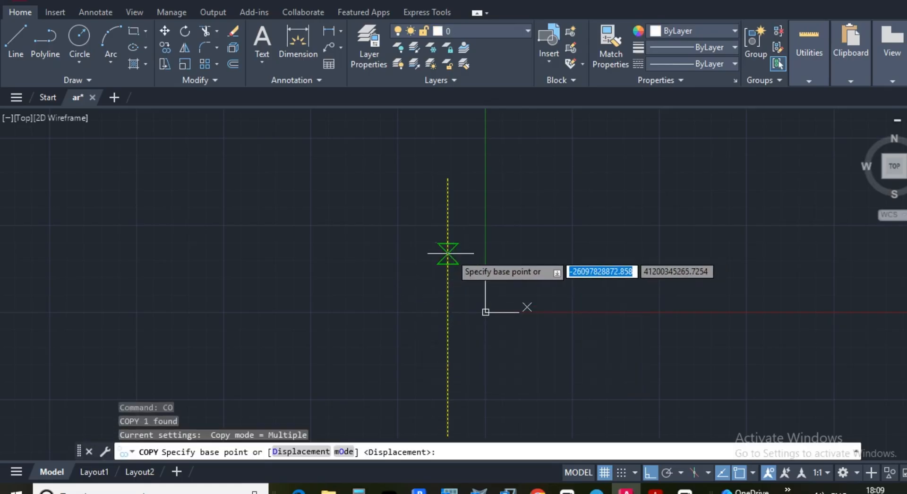
click(449, 253)
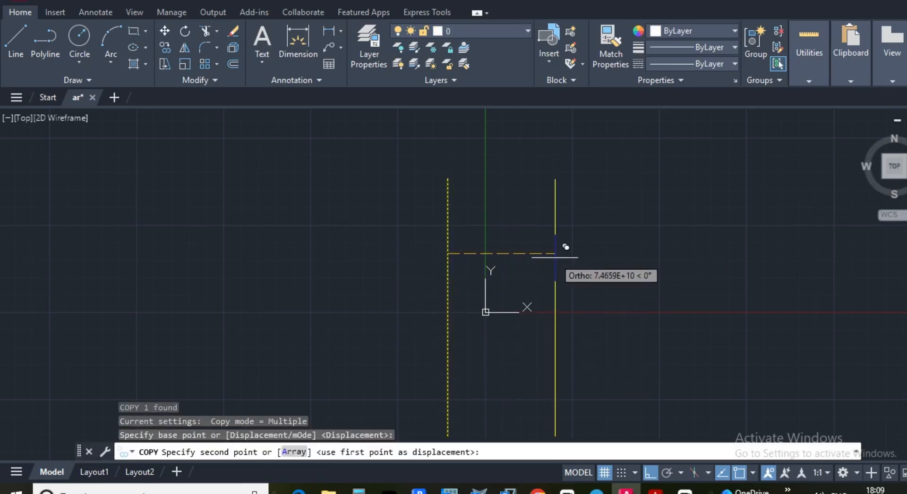
text(560)
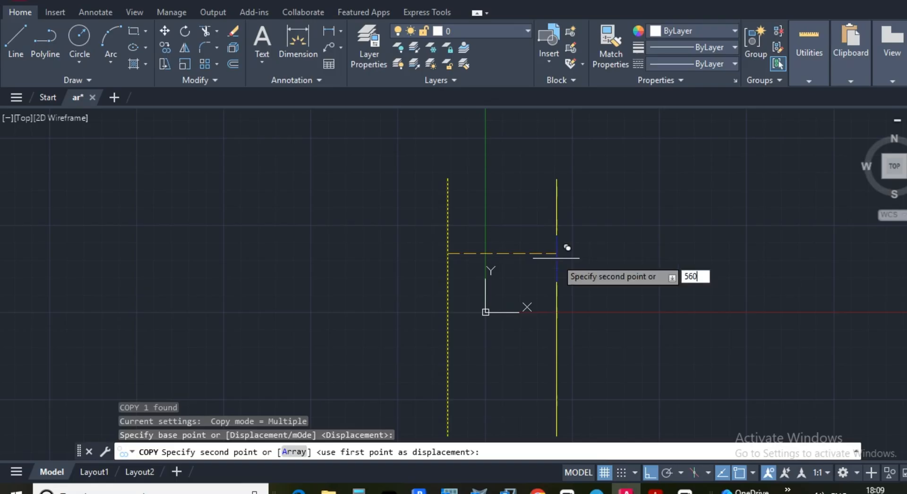
key(Return)
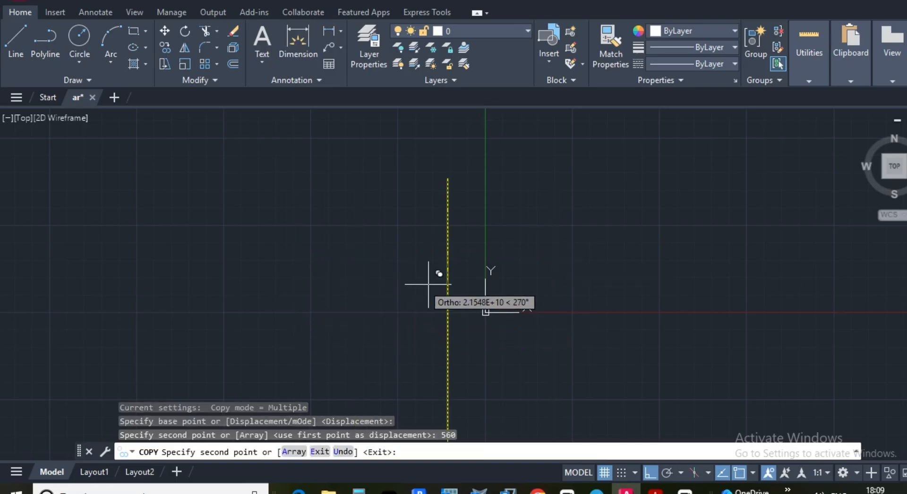
scroll(446, 274, up, 5)
key(Escape)
key(Escape)
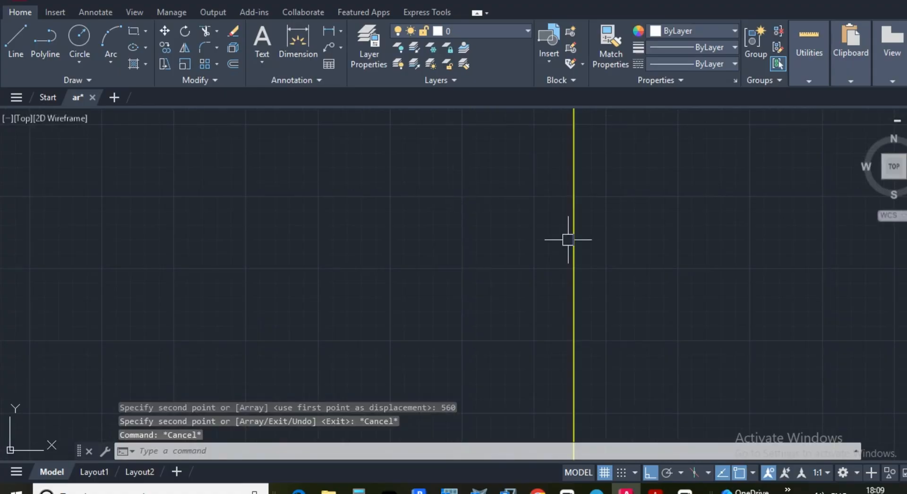
key(Escape)
Examine the gap between the two vertical grid lines at close range
scroll(465, 402, down, 5)
scroll(465, 304, up, 3)
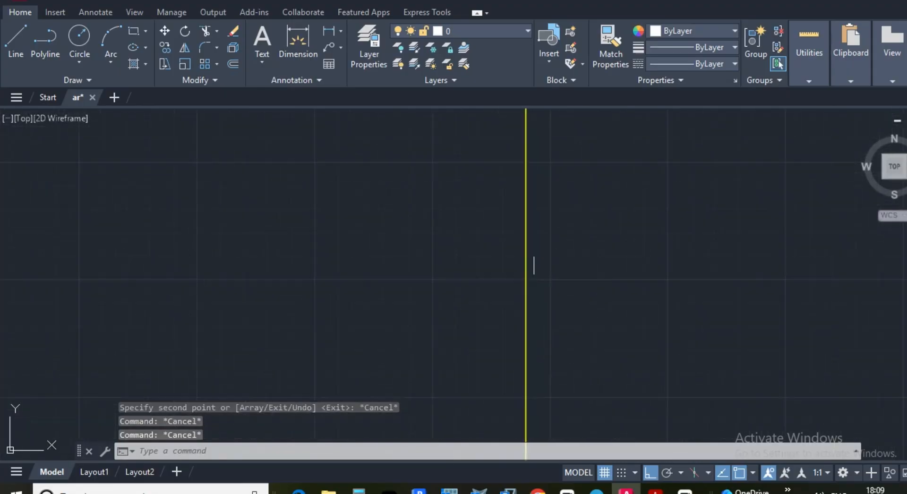
scroll(429, 256, down, 4)
scroll(485, 253, up, 5)
scroll(594, 249, up, 5)
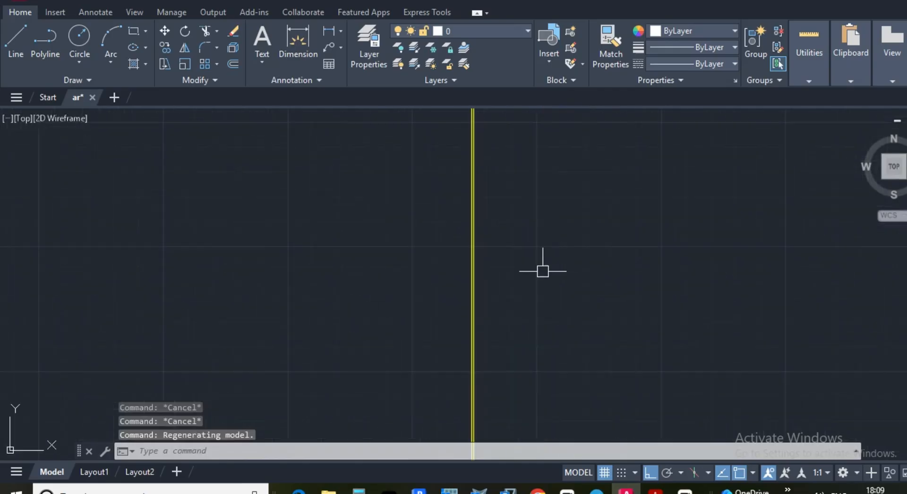
scroll(461, 274, up, 5)
scroll(482, 270, up, 10)
scroll(512, 289, down, 5)
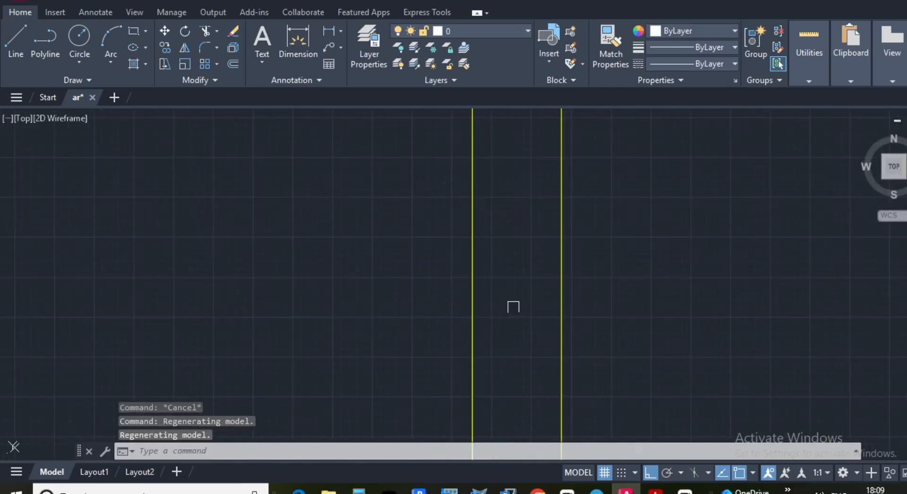
scroll(512, 305, up, 5)
scroll(510, 378, down, 6)
scroll(517, 265, down, 4)
scroll(508, 310, up, 10)
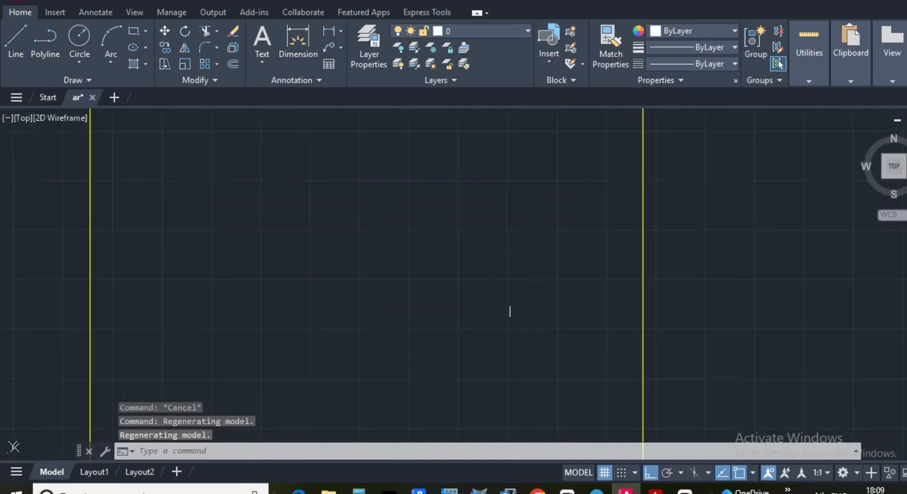
scroll(515, 369, down, 6)
scroll(508, 331, up, 4)
scroll(506, 322, down, 6)
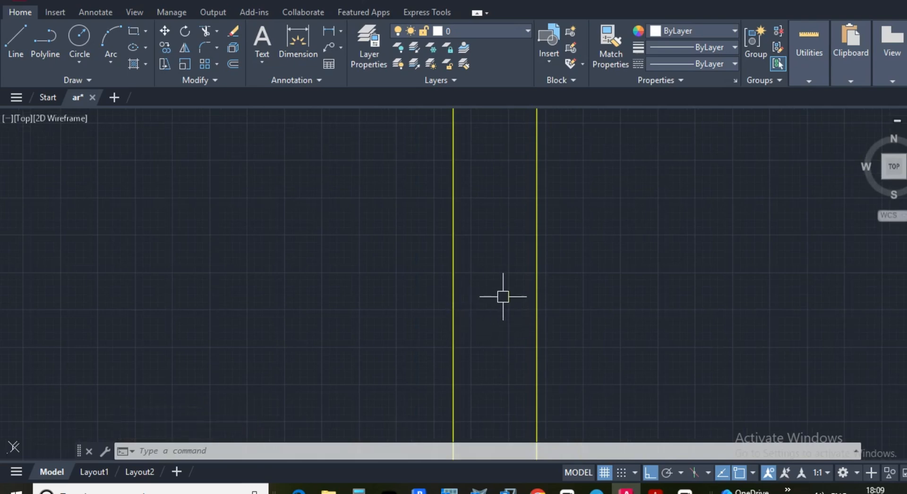
Draw a horizontal construction line (XLINE) crossing both vertical grid lines
text(xl)
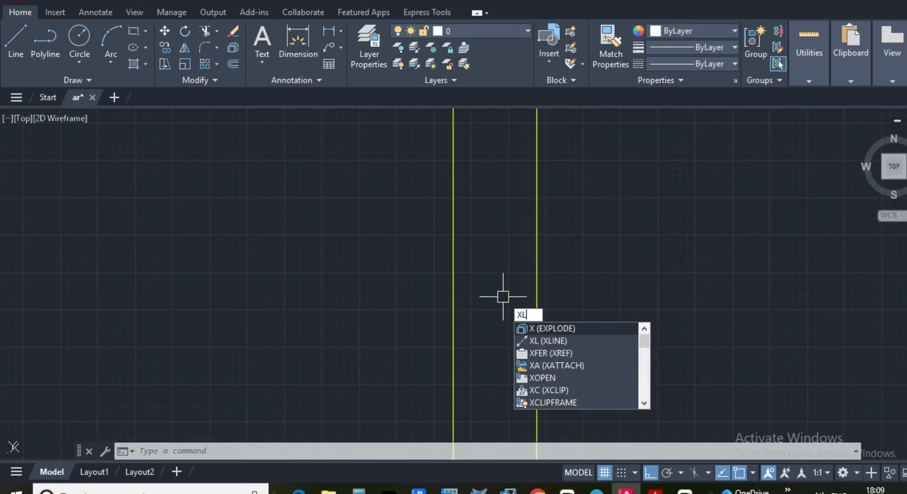
key(Return)
click(333, 288)
click(732, 318)
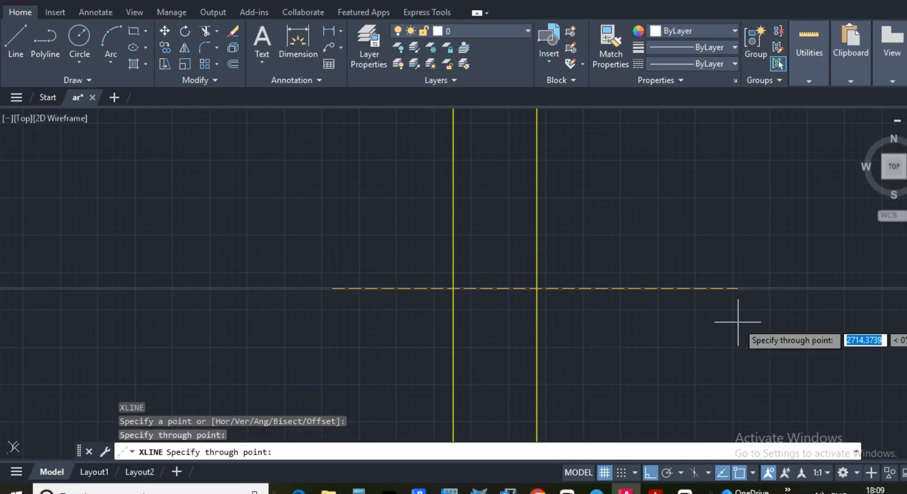
key(Escape)
key(Escape)
key(Escape)
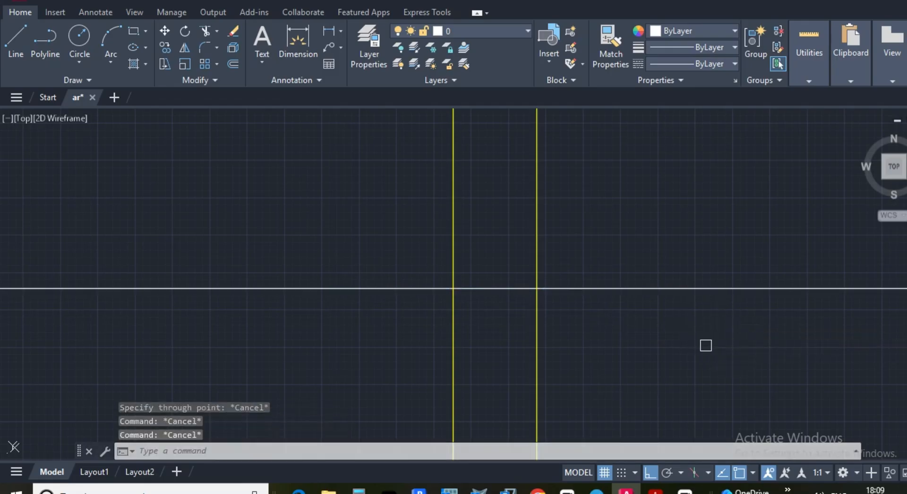
Trim off the parts of both vertical grid lines below the horizontal construction line
text(tr)
key(Return)
click(367, 331)
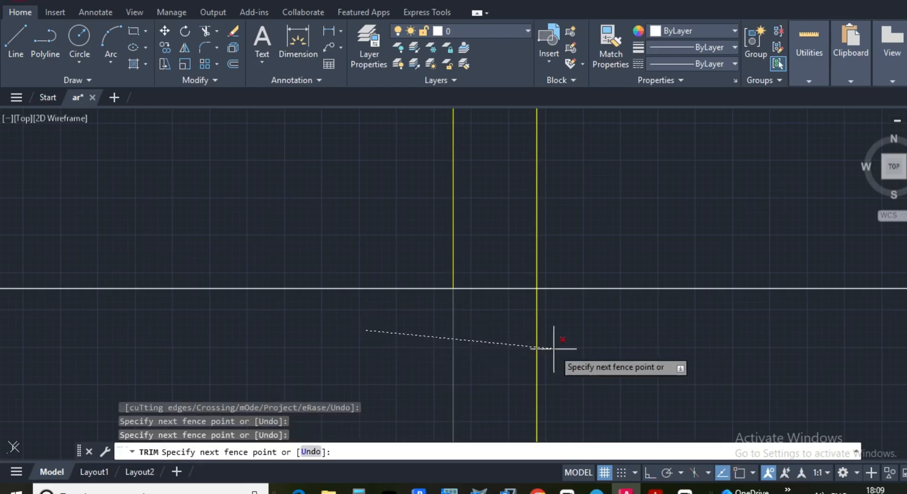
key(Return)
scroll(604, 350, down, 6)
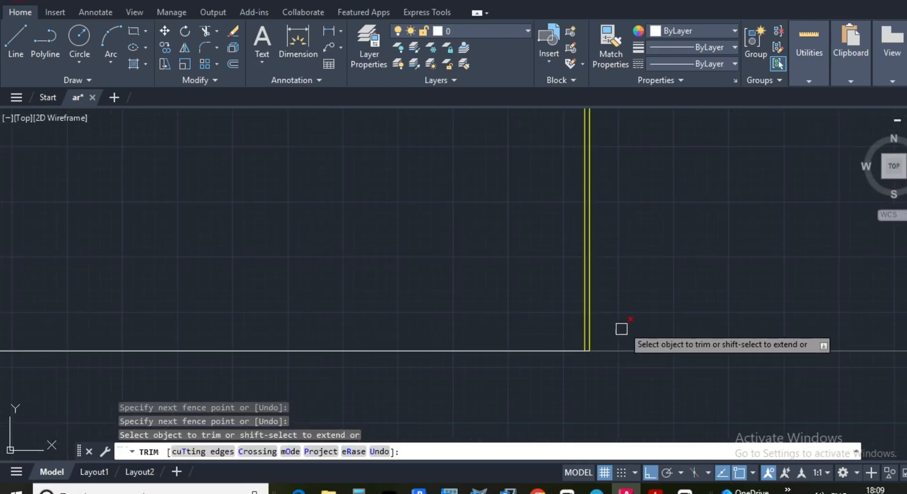
scroll(605, 343, up, 9)
key(Escape)
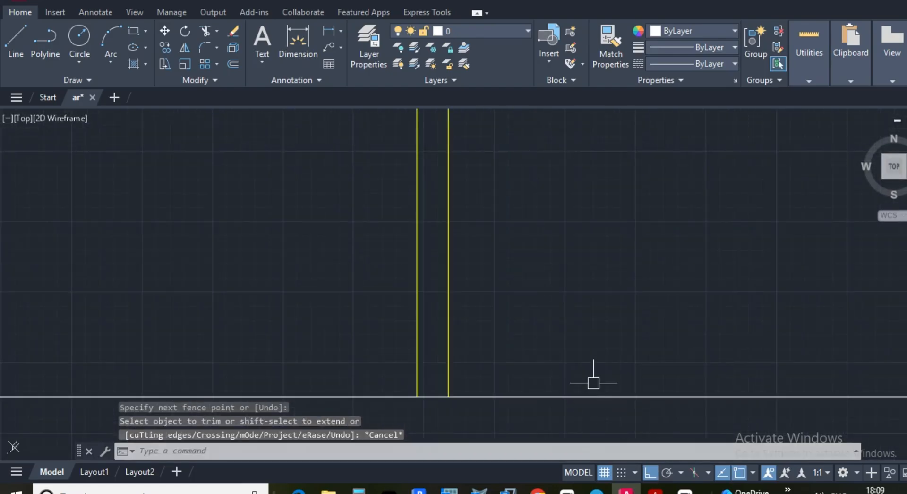
scroll(614, 366, down, 3)
key(Escape)
Copy the horizontal construction line straight up so that it crosses both vertical grid lines a short distance above
scroll(579, 374, up, 3)
click(601, 410)
click(589, 362)
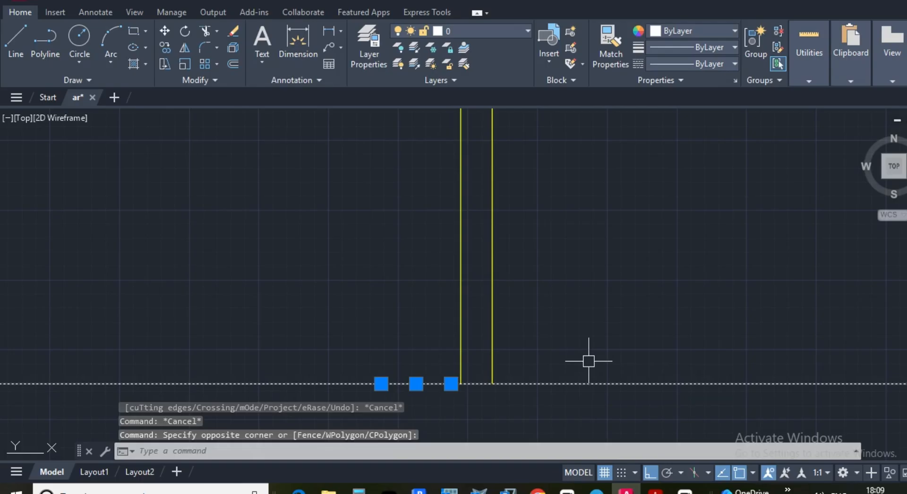
text(co)
key(Return)
click(556, 384)
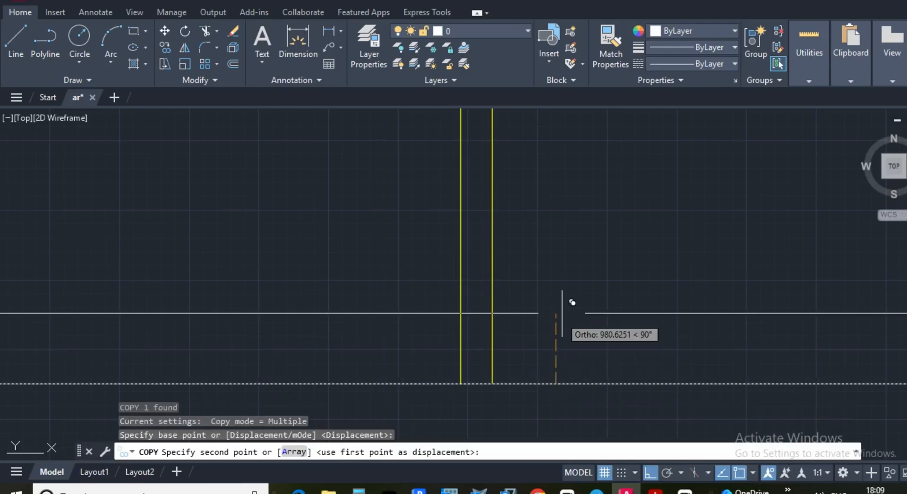
click(580, 304)
key(Escape)
key(Escape)
key(Escape)
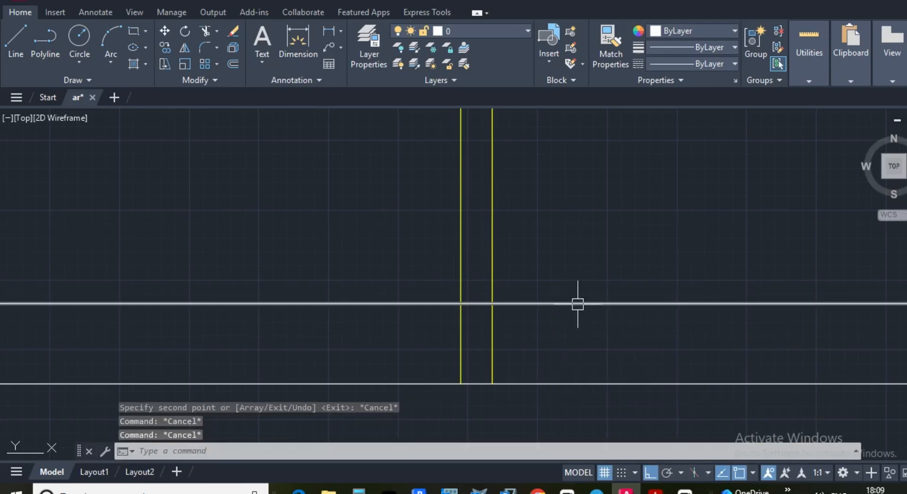
Trim off the parts of both vertical grid lines above the upper construction line
text(tr)
key(Return)
mouse_move(530, 254)
mouse_down()
mouse_move(426, 247)
mouse_move(520, 253)
mouse_up()
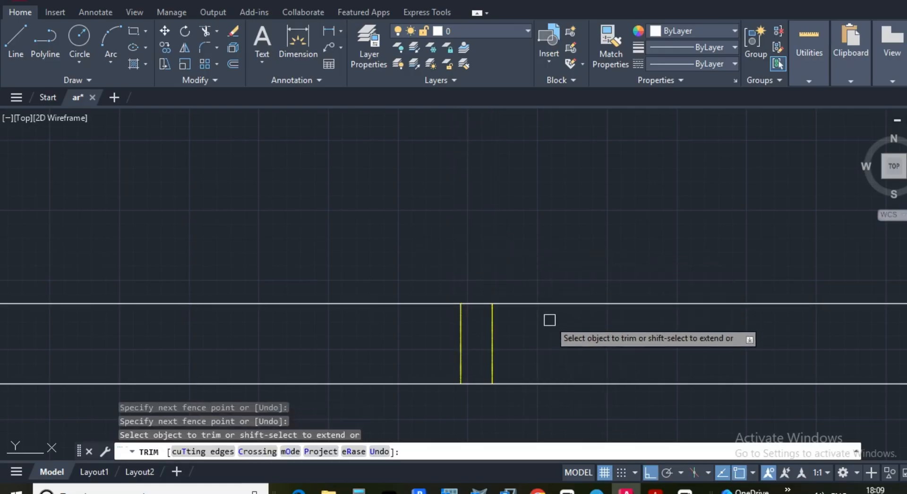
key(Escape)
key(Escape)
Delete both horizontal construction lines, keeping the two shortened vertical grid lines
click(669, 406)
click(633, 274)
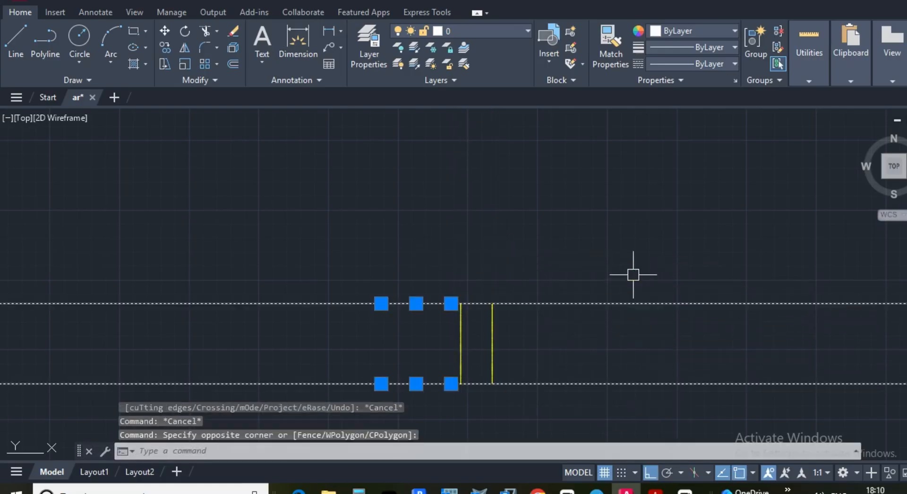
key(Delete)
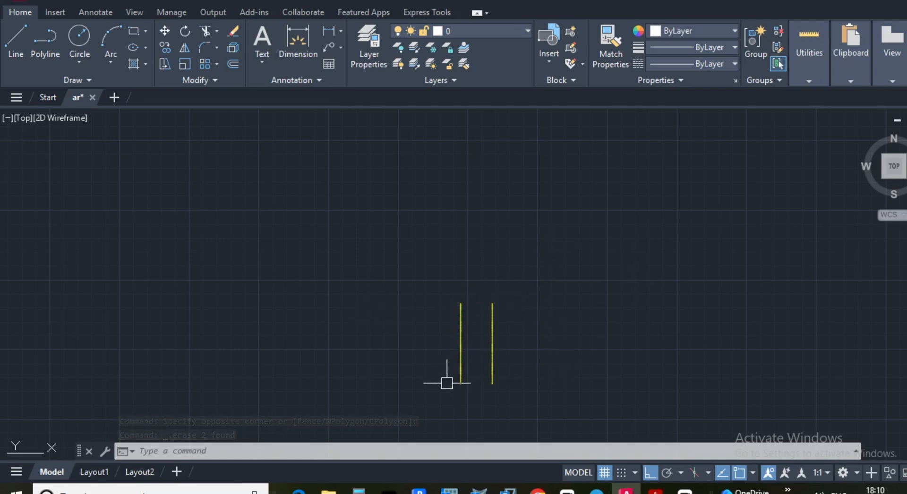
scroll(447, 383, up, 4)
scroll(620, 285, down, 4)
scroll(589, 307, up, 2)
scroll(586, 308, up, 2)
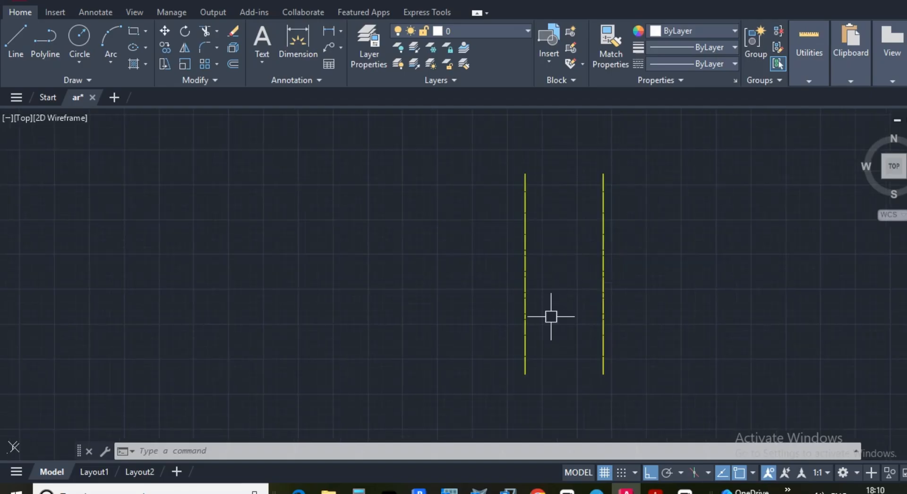
Add a linear dimension between the two vertical grid lines, placing it a short distance below their upper ends
scroll(550, 317, down, 4)
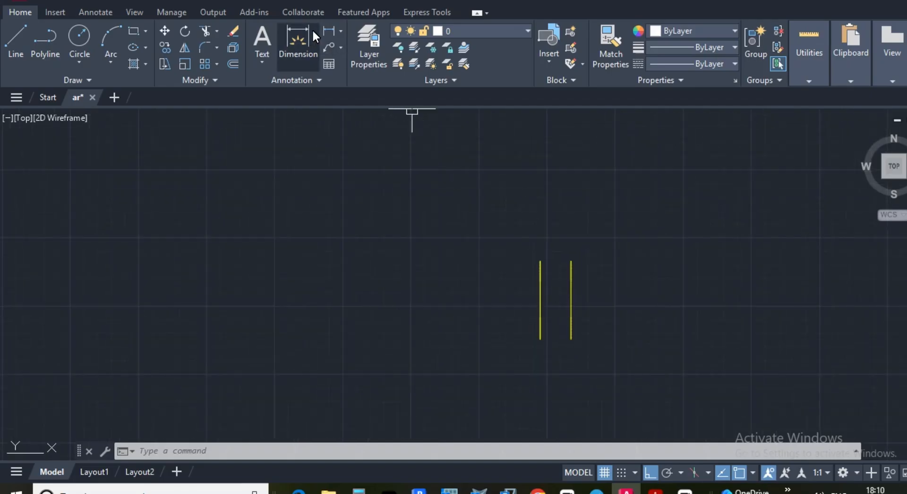
click(330, 32)
scroll(571, 299, up, 4)
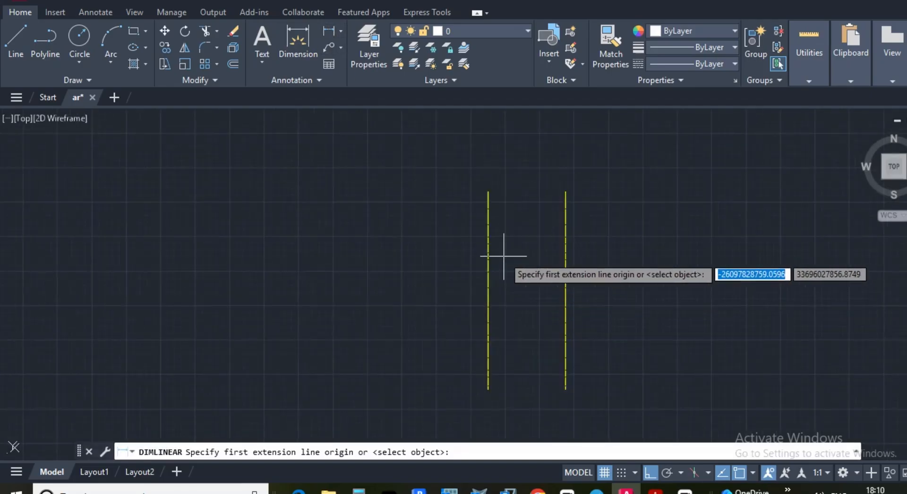
click(488, 209)
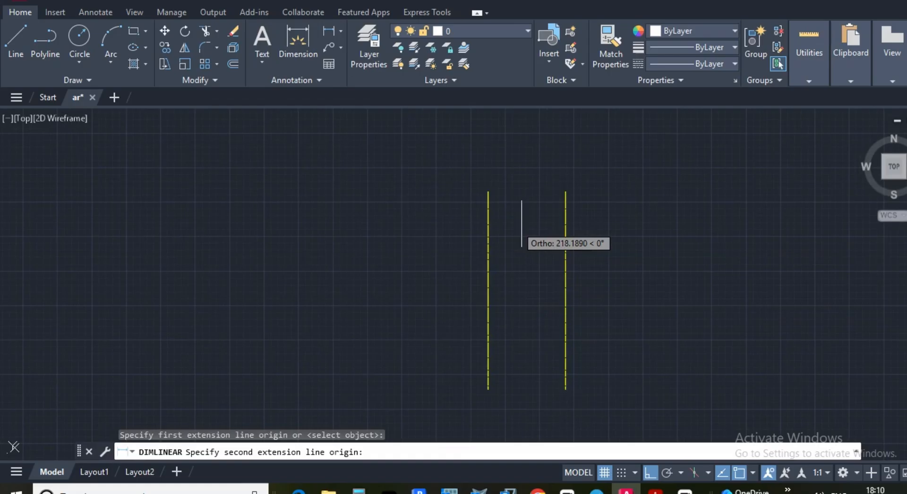
click(565, 219)
scroll(543, 220, up, 6)
click(469, 225)
scroll(473, 225, up, 12)
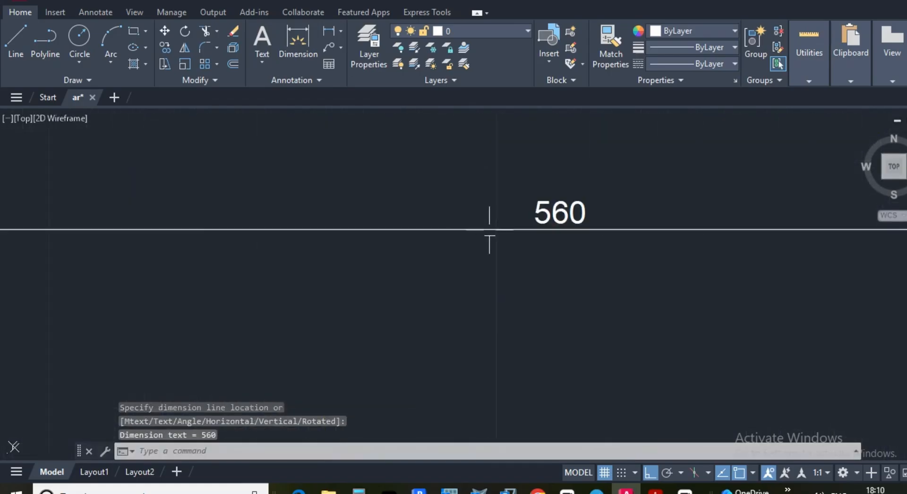
Examine the new dimension between the grid lines and compare it with the A–B axis spacing and grid bubbles in the reference PDF
scroll(538, 226, down, 14)
scroll(625, 225, up, 6)
scroll(576, 188, up, 3)
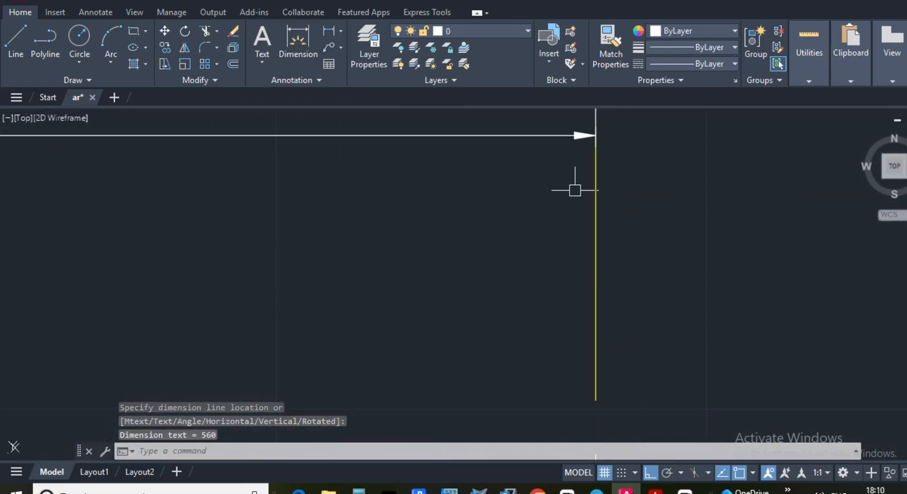
scroll(600, 232, down, 12)
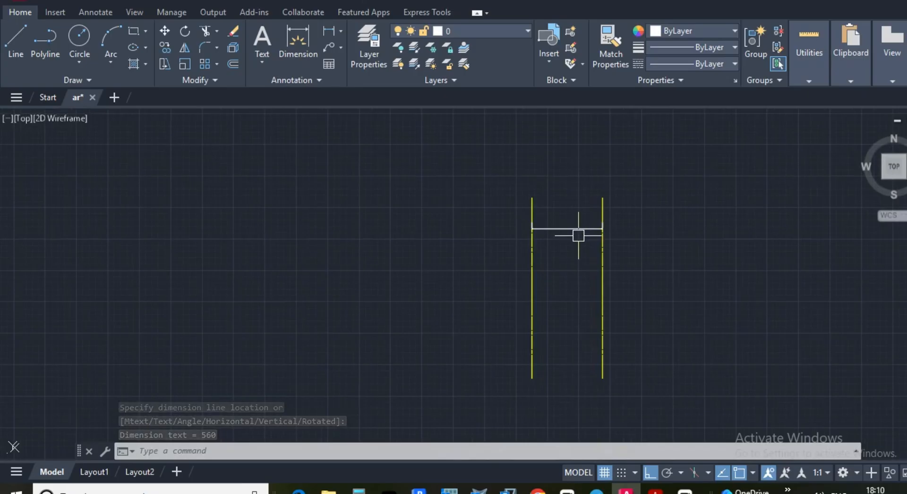
scroll(580, 235, up, 6)
scroll(494, 171, down, 6)
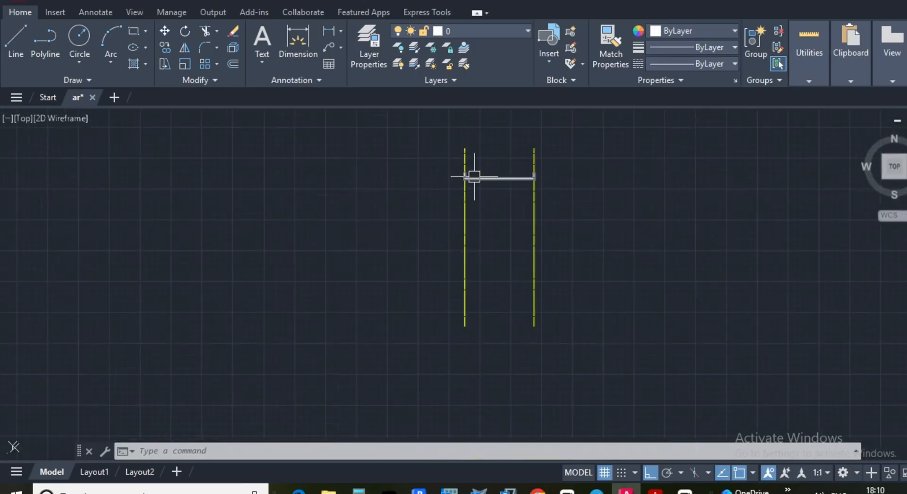
scroll(492, 180, up, 6)
scroll(531, 240, down, 8)
scroll(501, 219, up, 6)
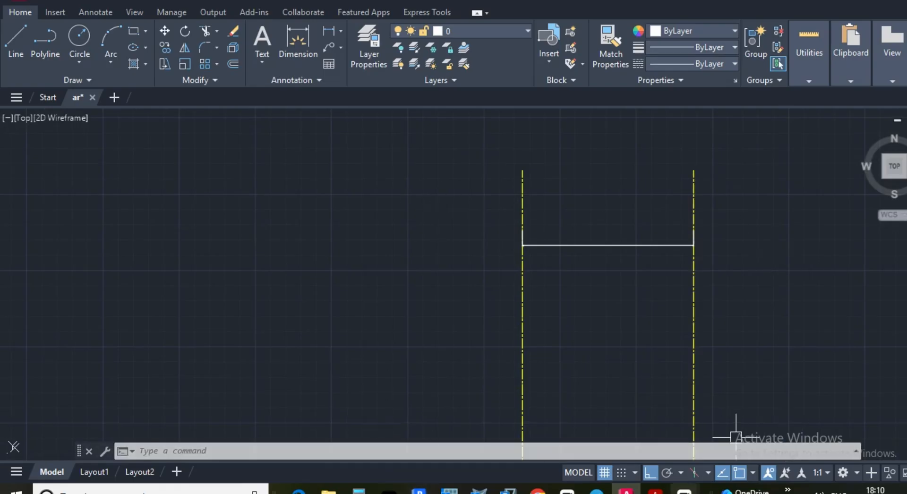
key(alt+Tab)
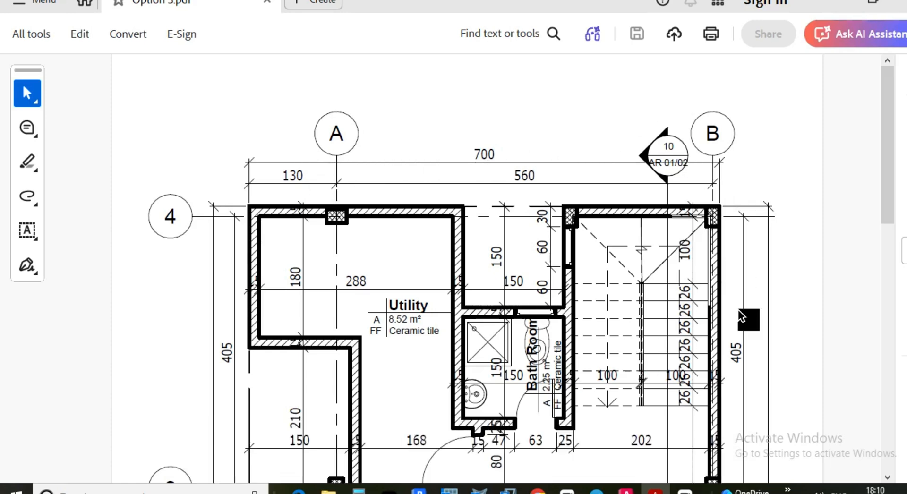
key(alt+Tab)
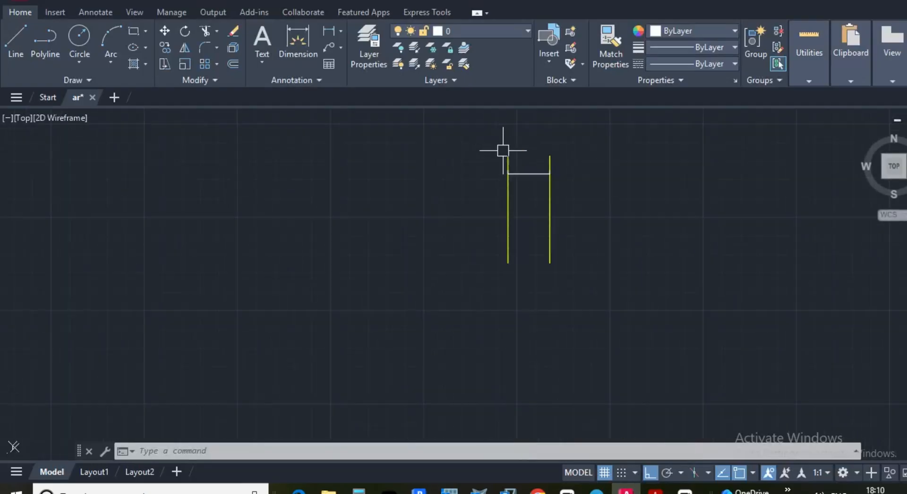
Draw a circle of about 12.5 cm radius centred on the left vertical grid line, just above the dimension line
click(78, 37)
scroll(500, 142, up, 8)
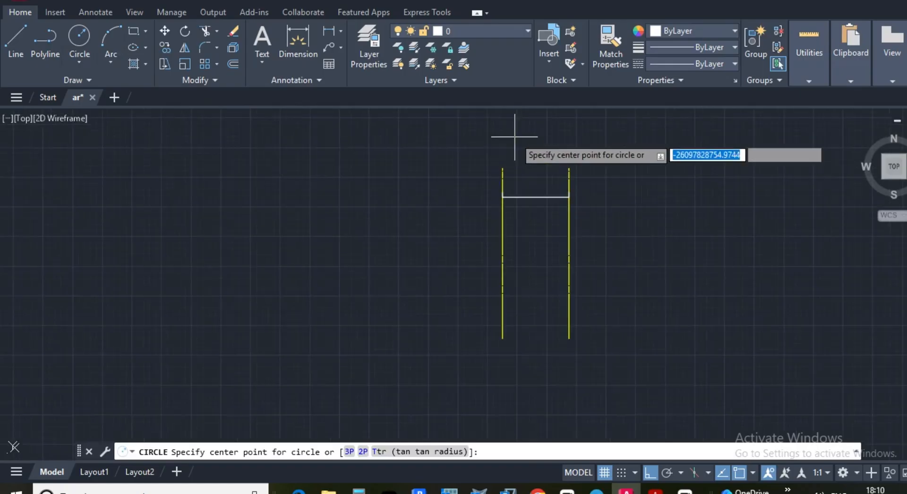
scroll(485, 335, up, 2)
scroll(466, 270, down, 3)
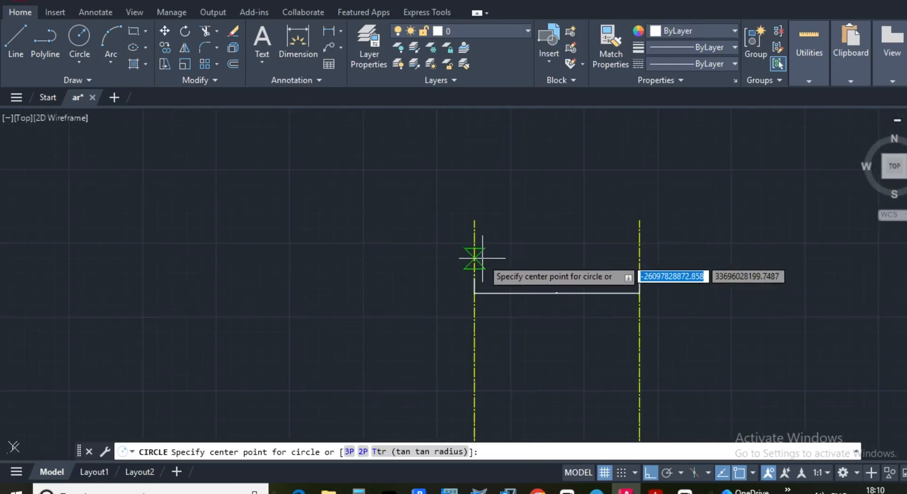
scroll(475, 277, up, 1)
scroll(476, 282, up, 3)
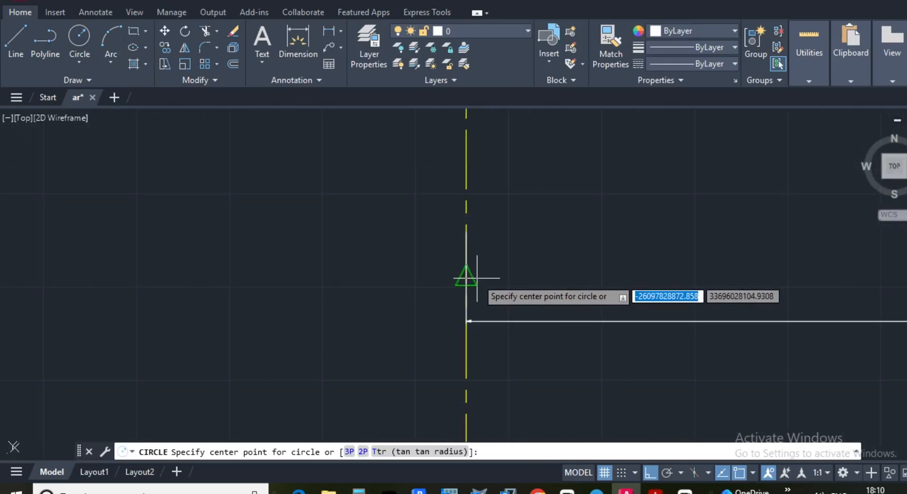
scroll(467, 296, up, 2)
scroll(472, 257, up, 2)
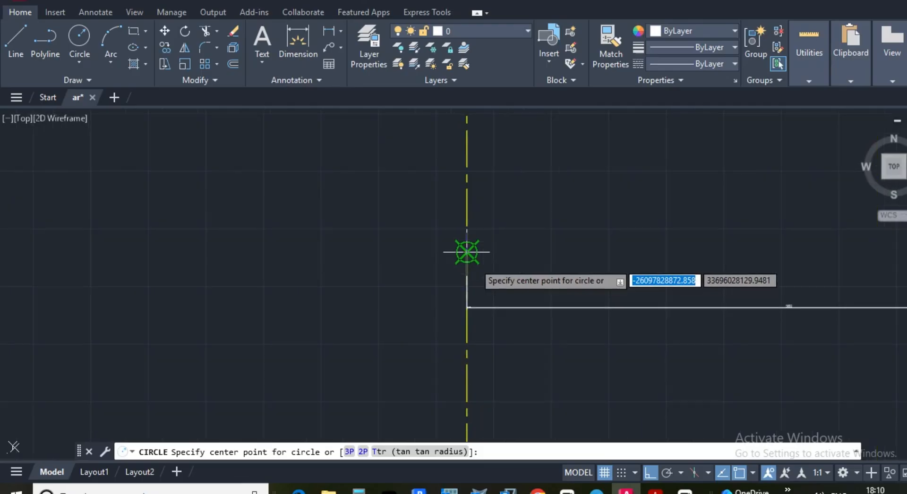
click(467, 280)
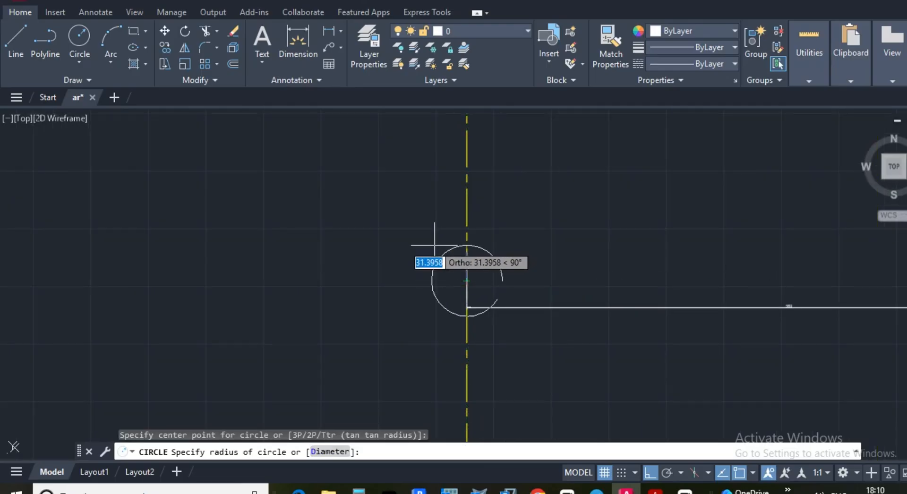
scroll(467, 262, up, 3)
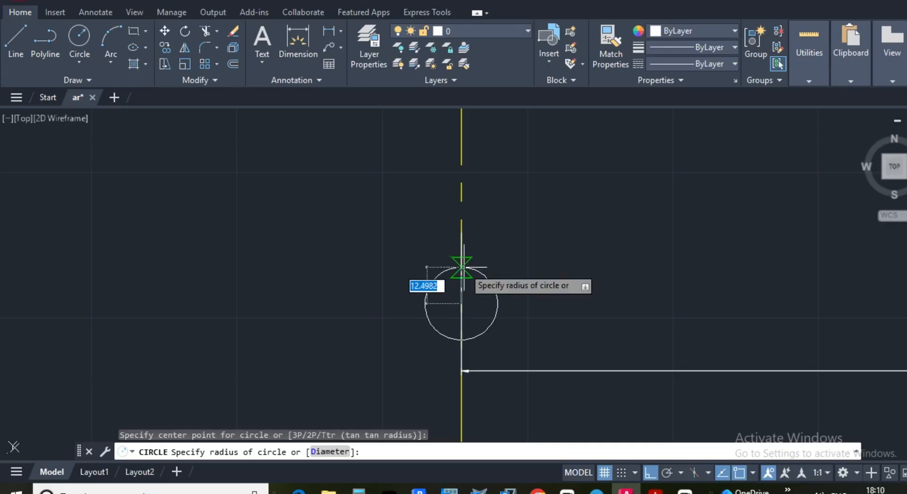
click(462, 266)
scroll(482, 278, down, 2)
scroll(491, 292, down, 5)
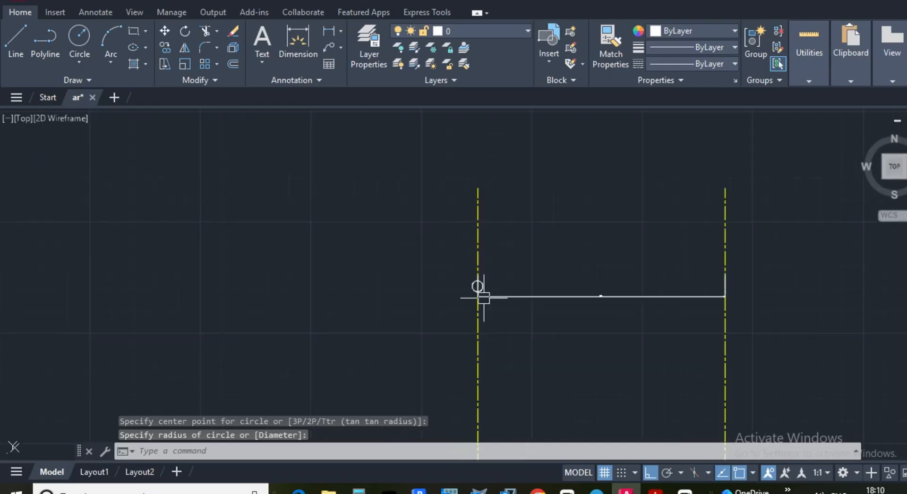
scroll(481, 312, up, 5)
scroll(497, 303, down, 2)
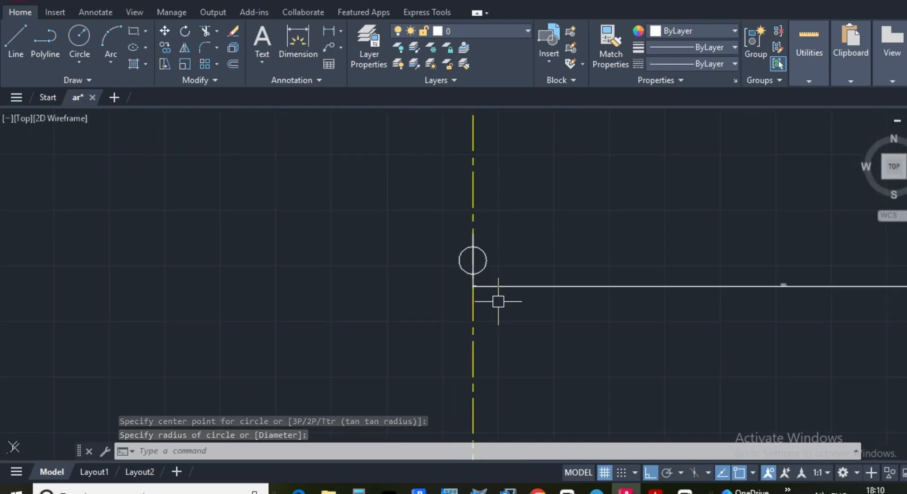
key(Escape)
key(Escape)
text(R)
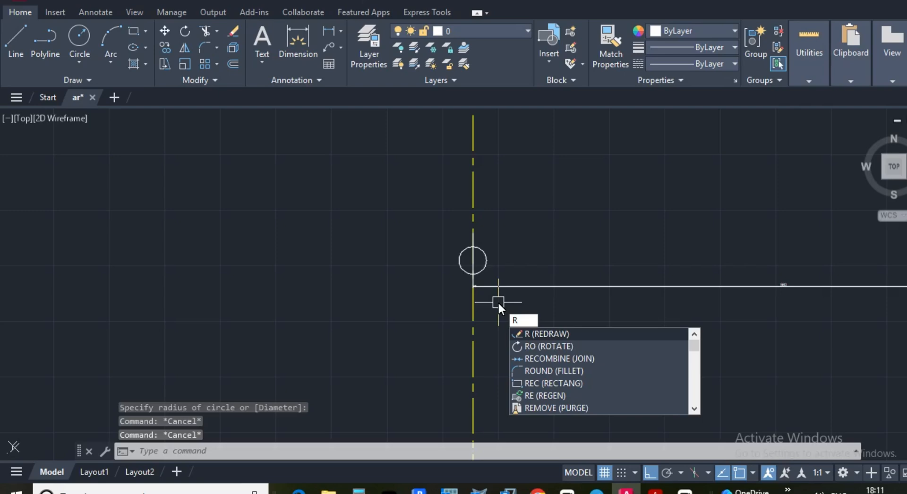
key(Escape)
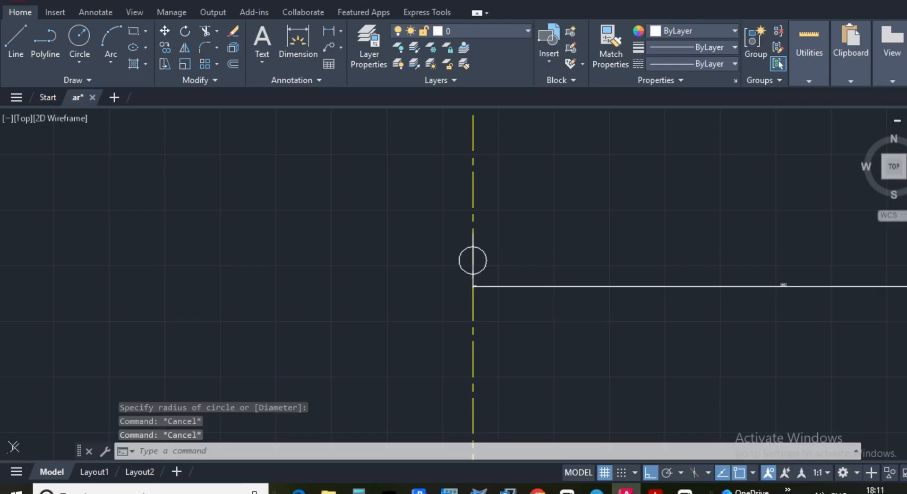
text(RR)
key(Return)
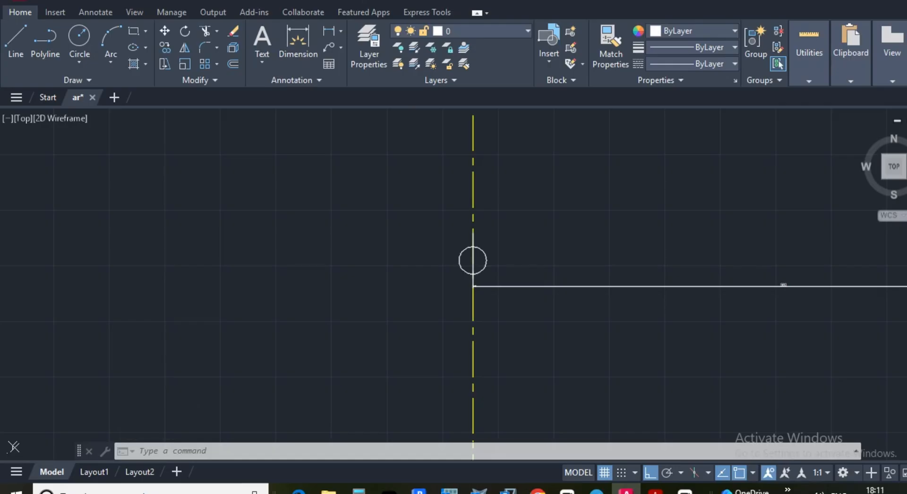
key(Escape)
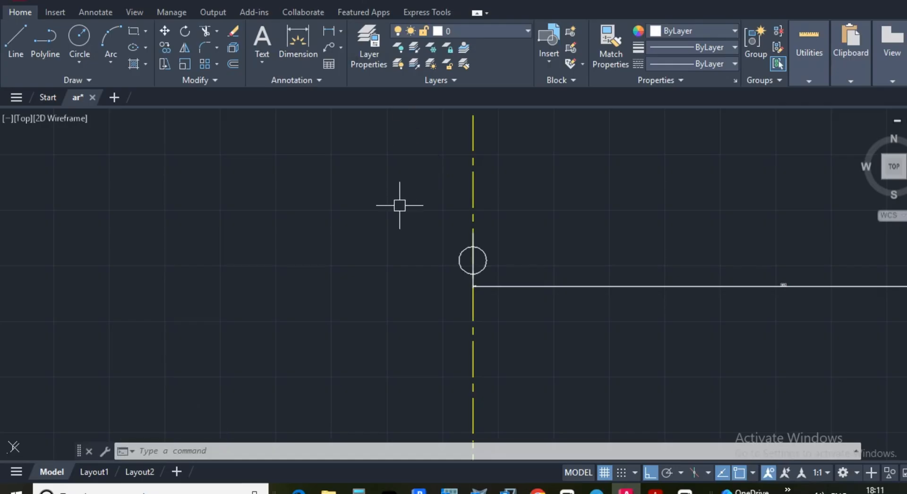
Trim off the part of the left grid line above the circle and remove the linear dimension between the grid lines
text(TR)
key(Return)
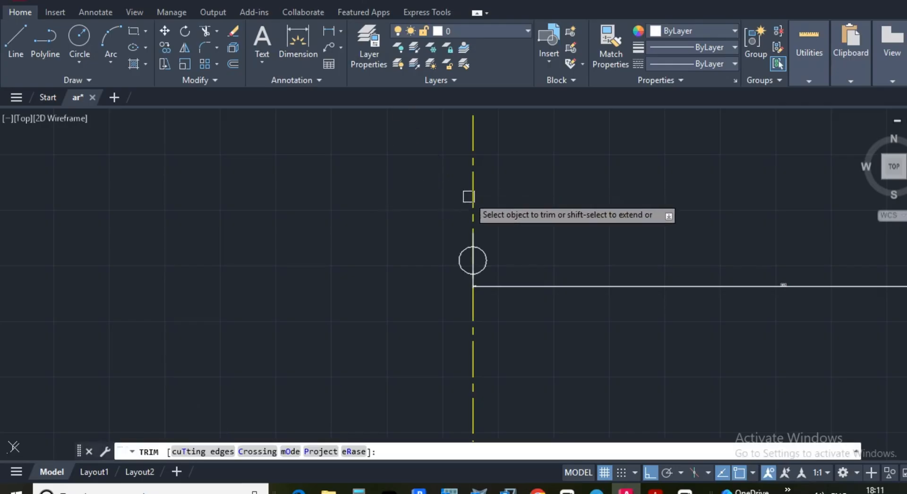
right_click(471, 196)
click(470, 196)
scroll(472, 259, up, 2)
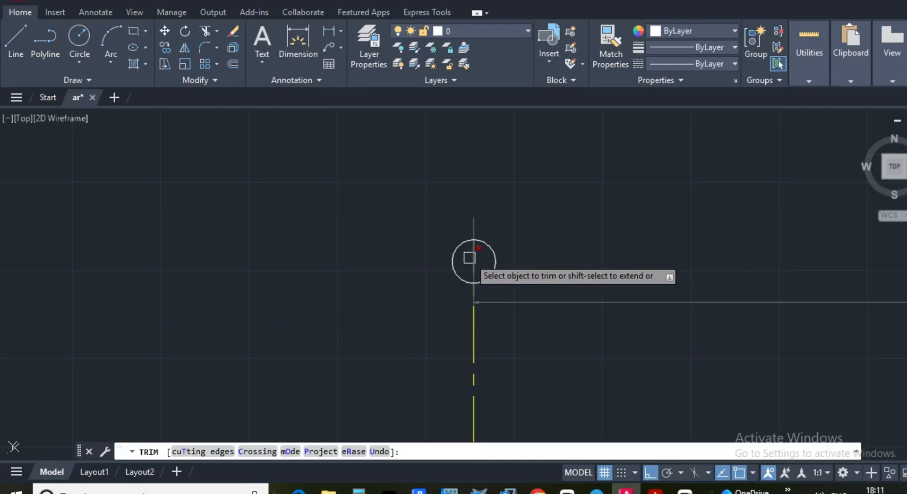
click(469, 258)
scroll(474, 259, down, 2)
scroll(472, 246, up, 5)
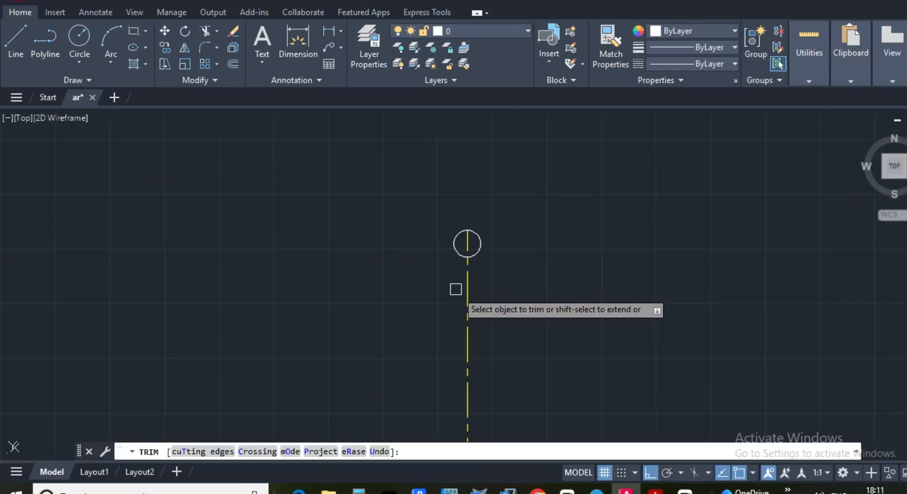
Trim away the piece of the left grid line that lies inside the circle
click(509, 164)
click(492, 184)
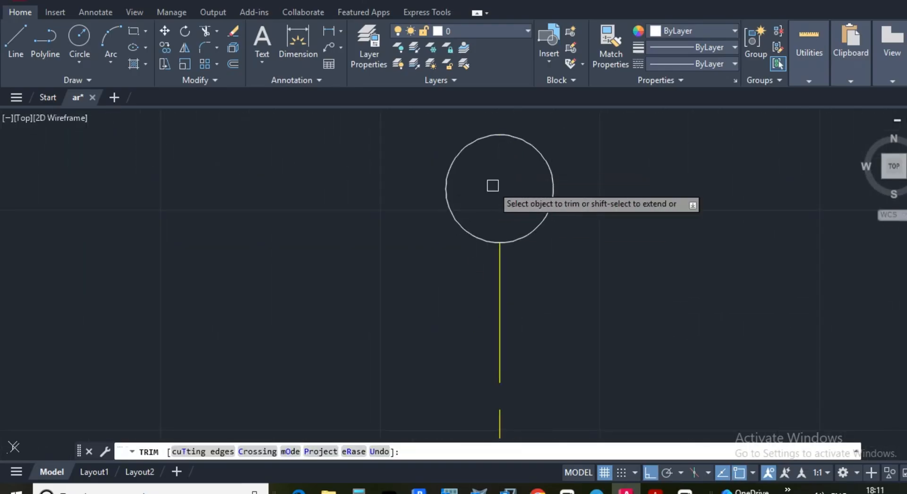
scroll(468, 211, down, 6)
key(Escape)
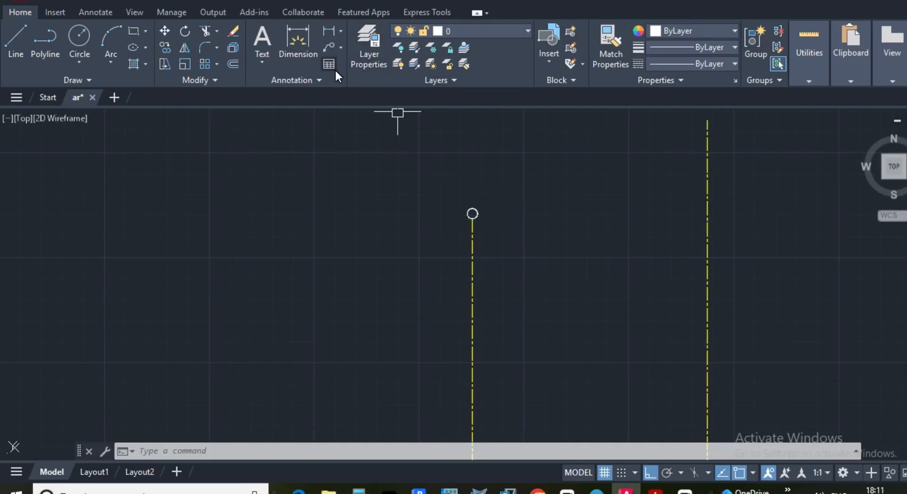
Add the multiline text "A" inside the circle at the upper end of the left grid line
click(262, 47)
scroll(473, 217, up, 5)
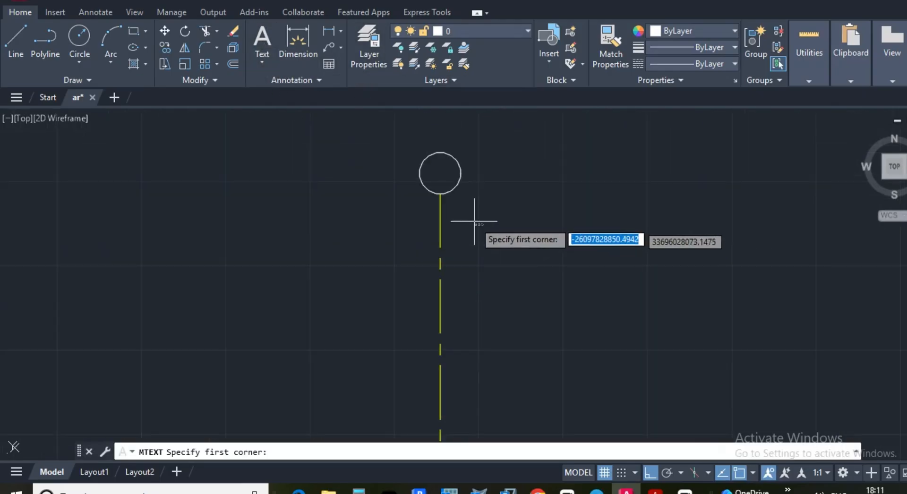
click(435, 146)
scroll(433, 150, up, 2)
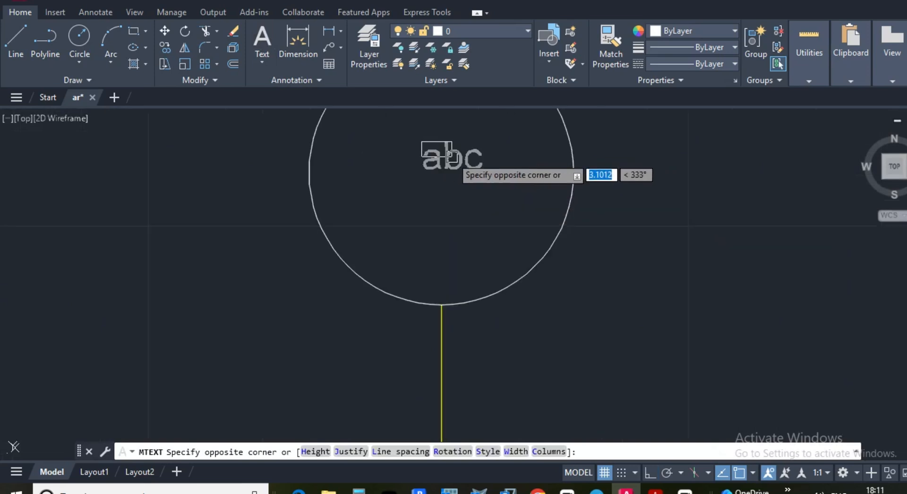
click(471, 193)
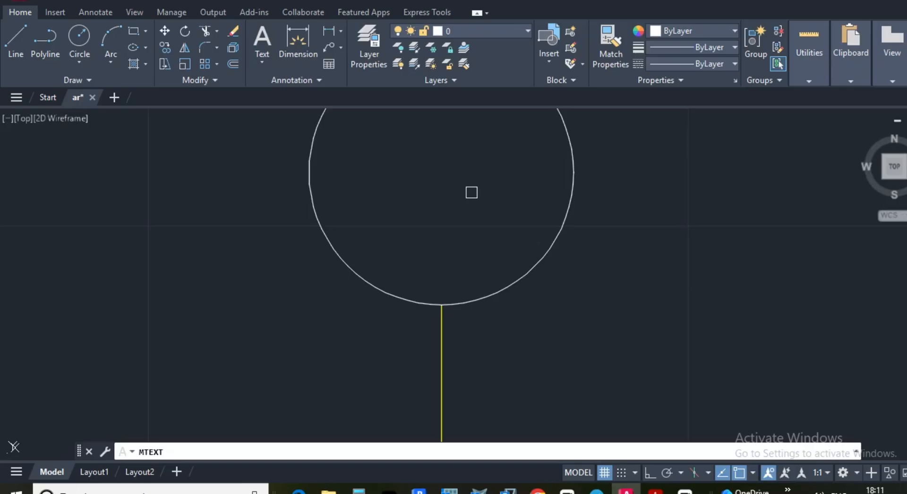
scroll(478, 219, down, 3)
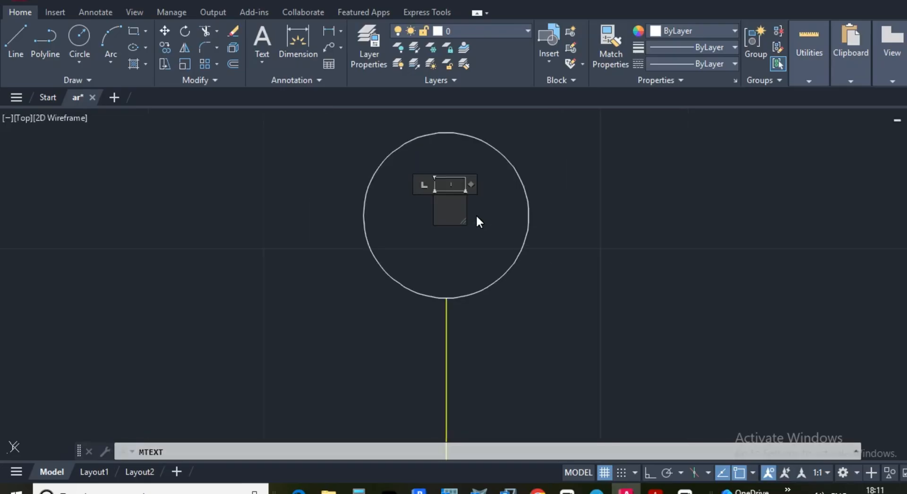
text(A)
click(594, 228)
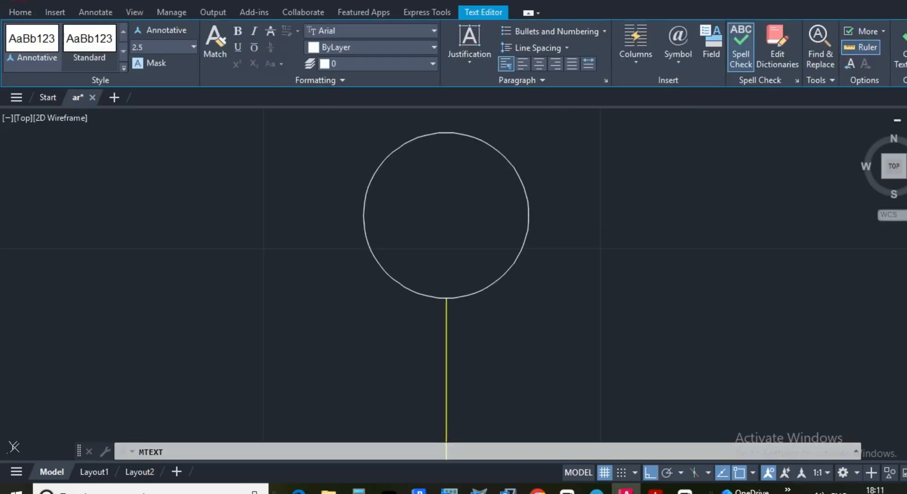
scroll(487, 227, down, 8)
key(Escape)
key(Escape)
key(Escape)
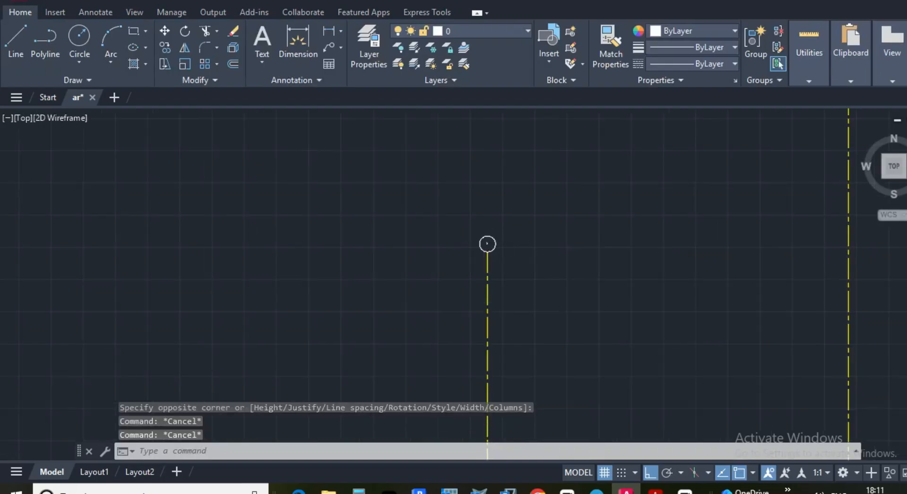
scroll(452, 241, down, 5)
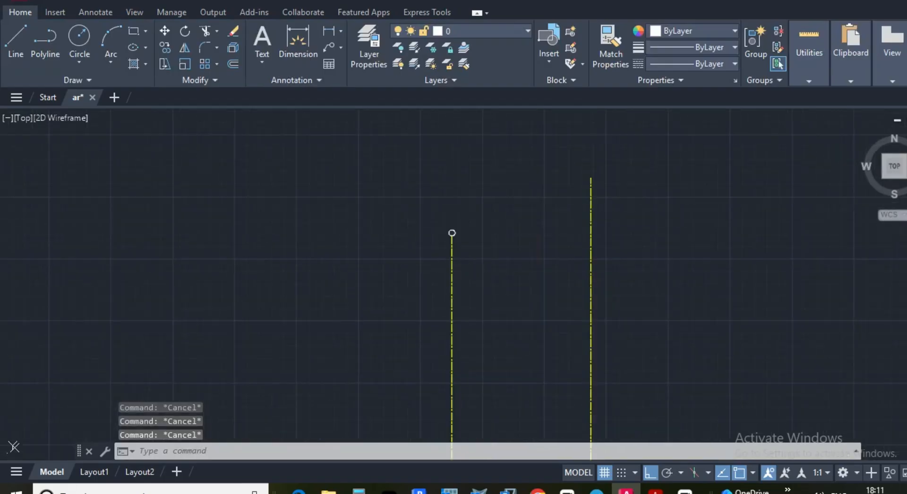
scroll(520, 261, up, 3)
scroll(359, 197, up, 2)
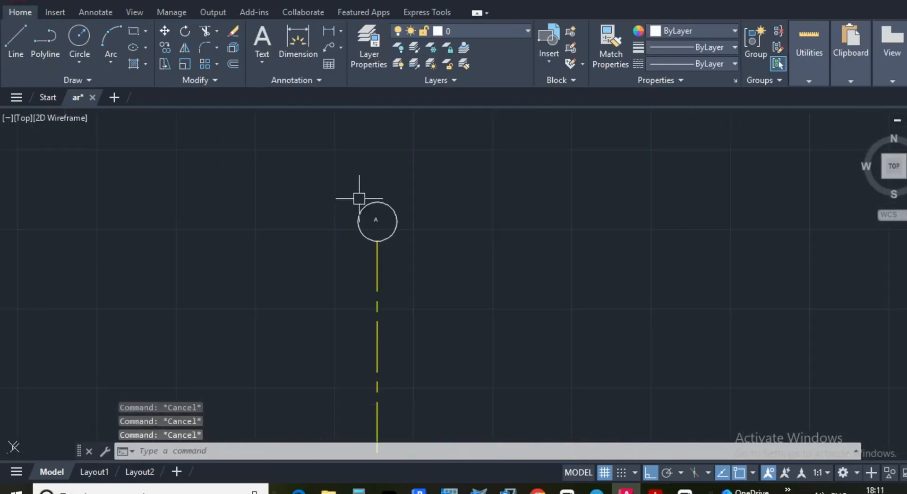
Scale the letter A inside the grid bubble by a factor of 2 from its upper-left corner
scroll(371, 200, down, 3)
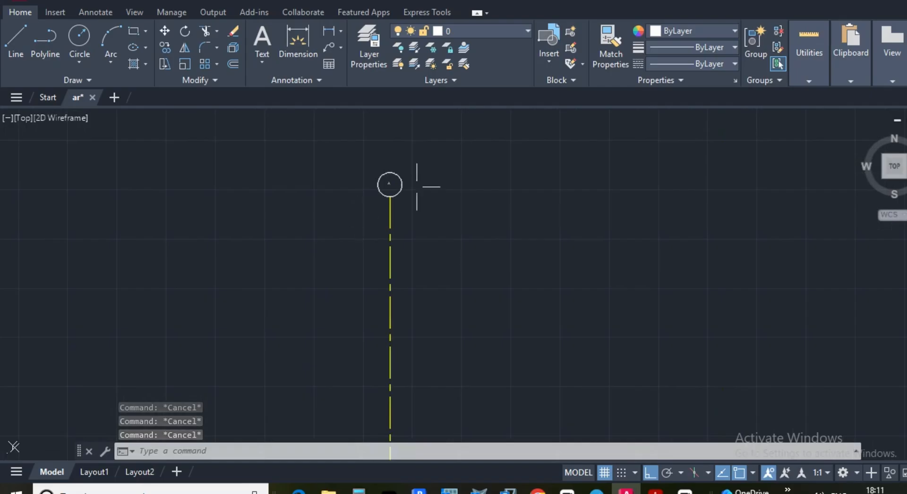
scroll(367, 198, up, 6)
scroll(362, 209, up, 2)
scroll(401, 208, down, 6)
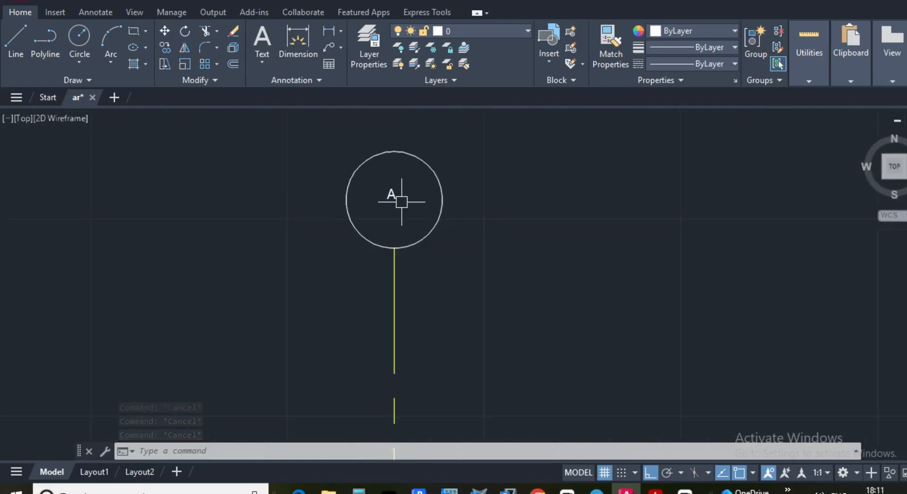
scroll(412, 212, up, 6)
scroll(376, 200, up, 3)
scroll(391, 186, down, 2)
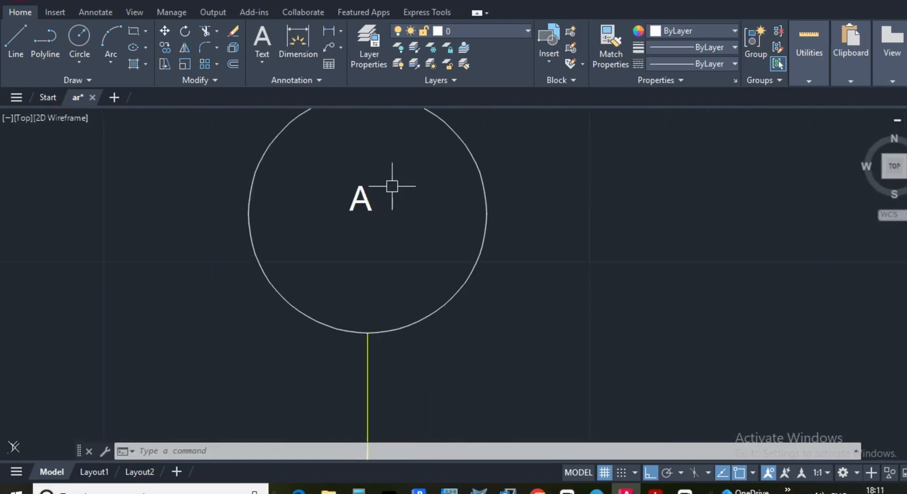
click(399, 225)
click(326, 177)
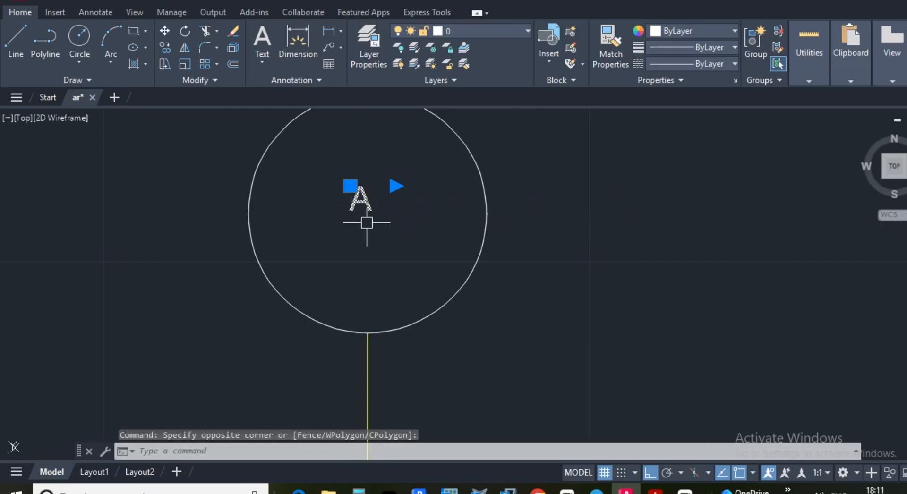
text(SC)
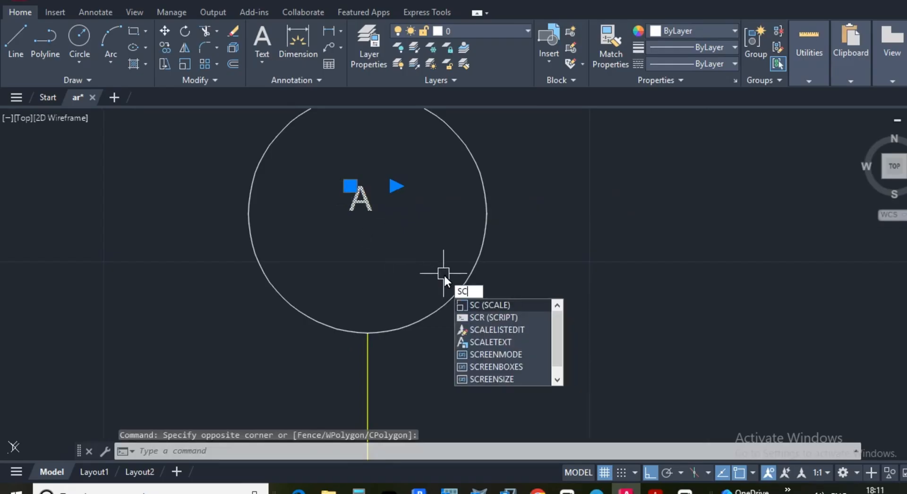
key(Return)
click(355, 194)
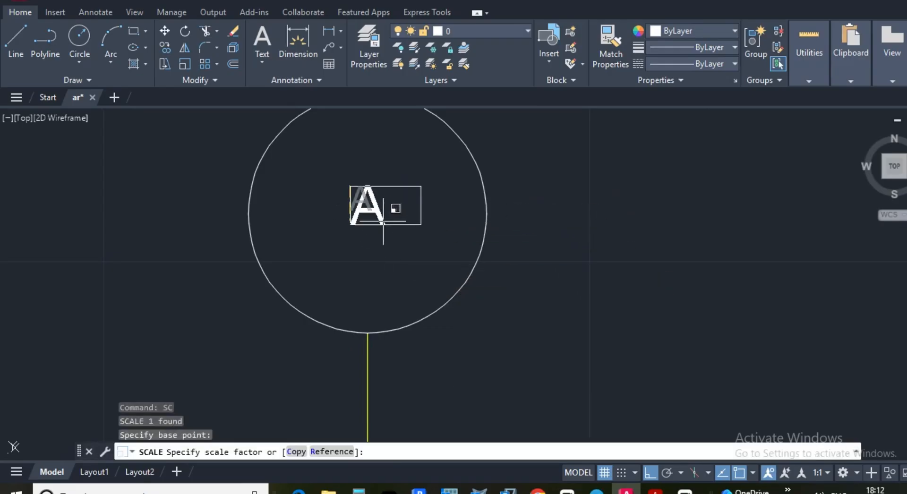
text(2)
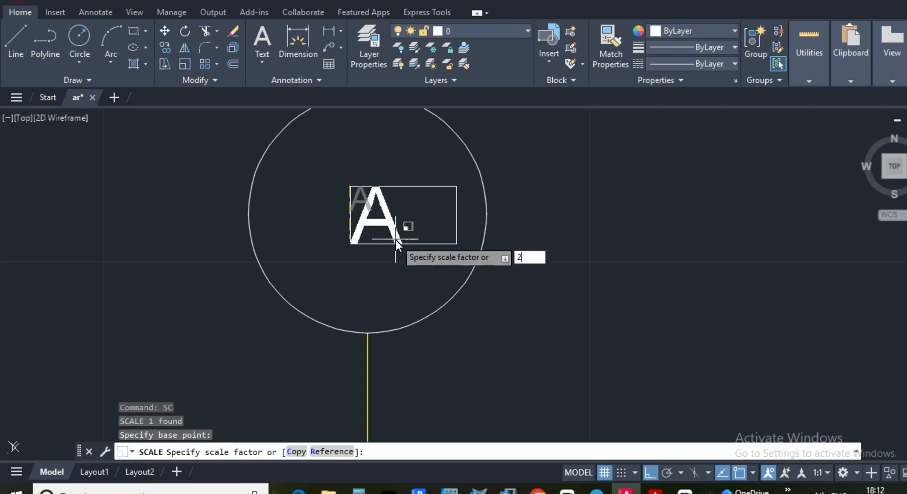
key(Return)
Scale the letter A by a factor of 2 again, using a base point near the middle of the letter
click(405, 251)
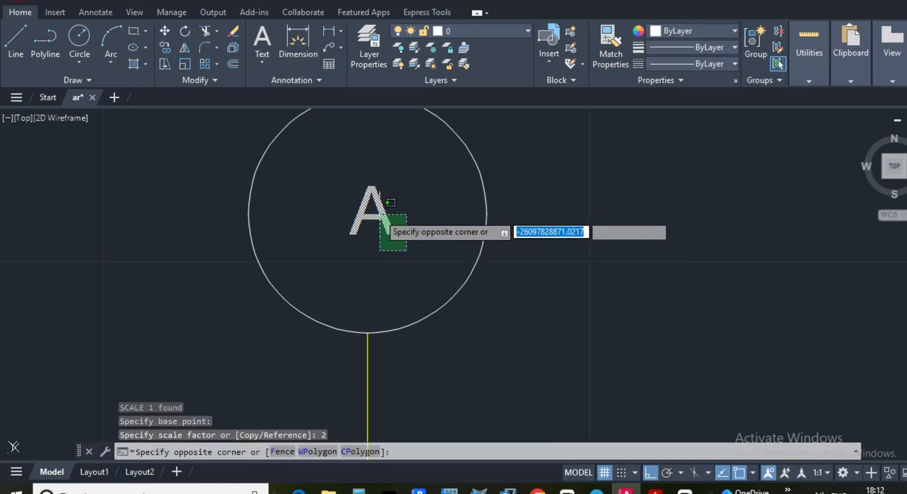
click(374, 218)
key(Return)
click(376, 225)
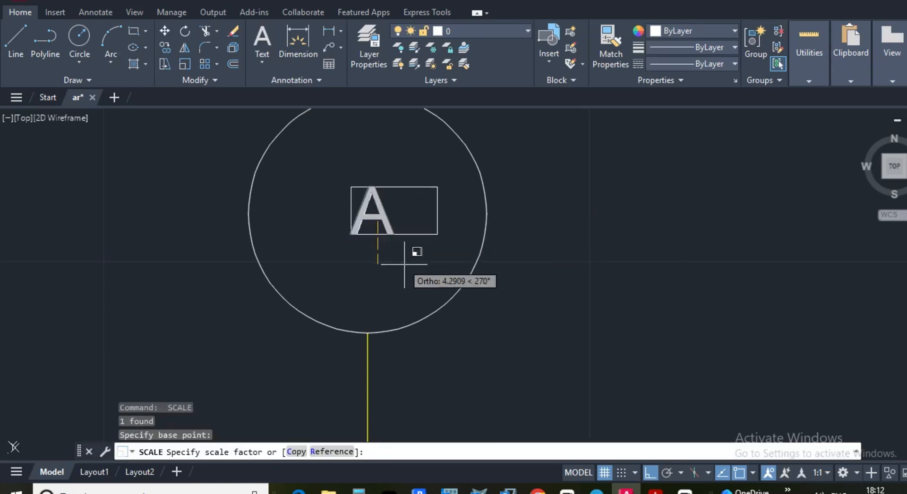
text(2)
key(Return)
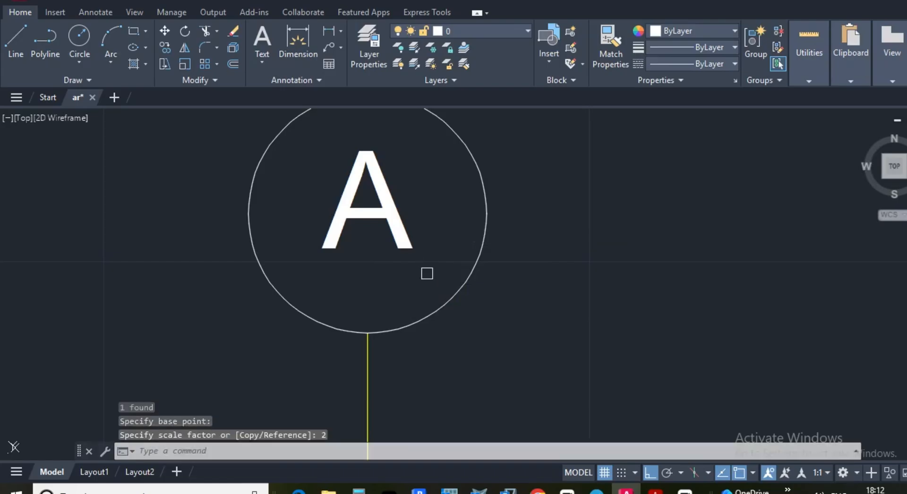
click(427, 274)
key(Escape)
key(Escape)
key(Escape)
scroll(397, 259, down, 6)
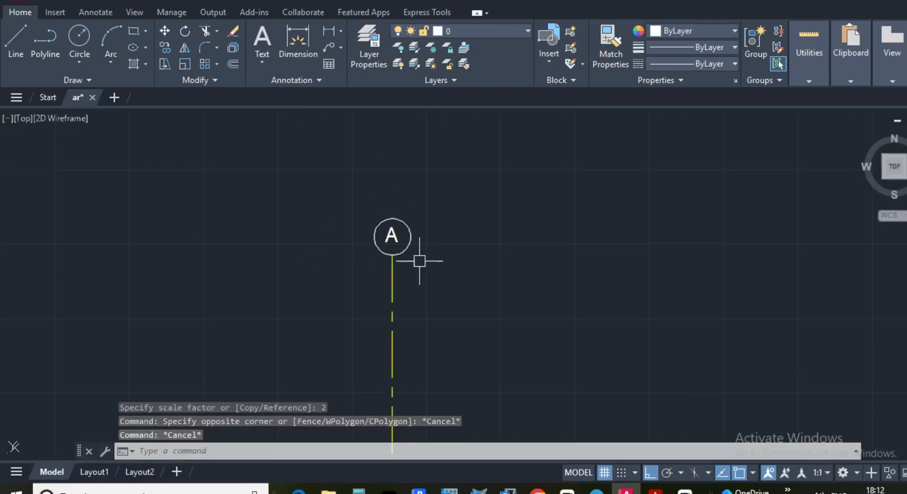
Enlarge the letter A a little more by eye, scaling from its upper-left corner
scroll(402, 256, up, 6)
click(428, 293)
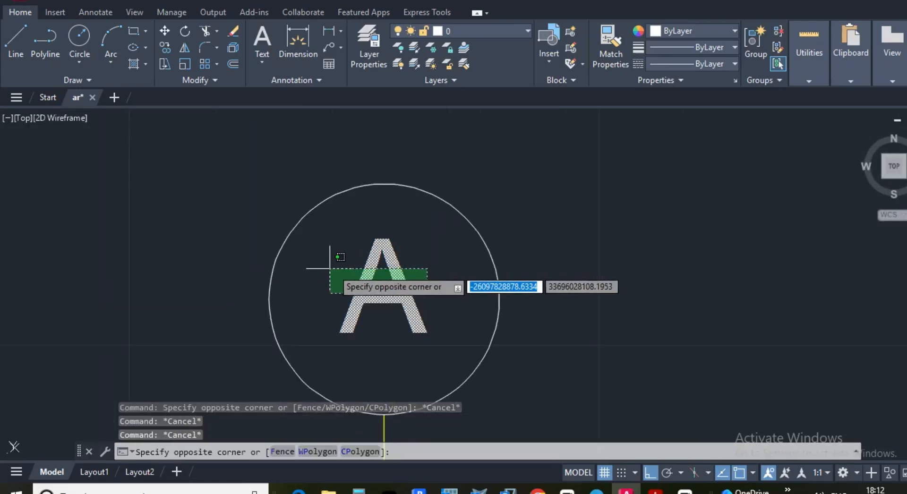
click(330, 267)
key(Return)
click(341, 239)
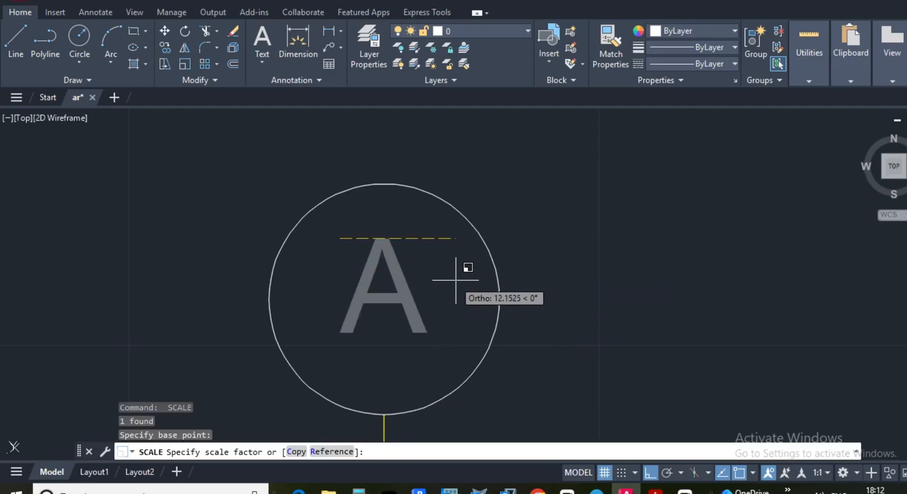
click(466, 283)
key(Escape)
Move the enlarged letter A slightly left so it is centred horizontally in the circle
click(451, 281)
click(412, 281)
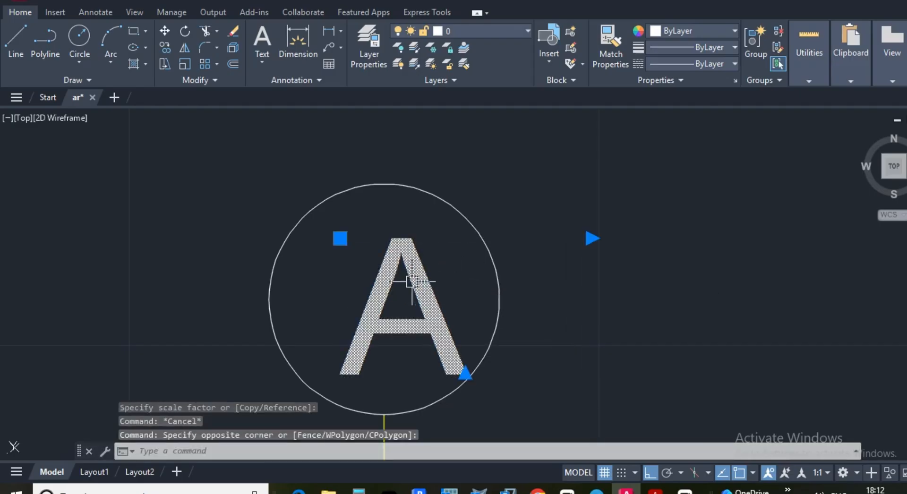
text(m)
key(Return)
click(393, 307)
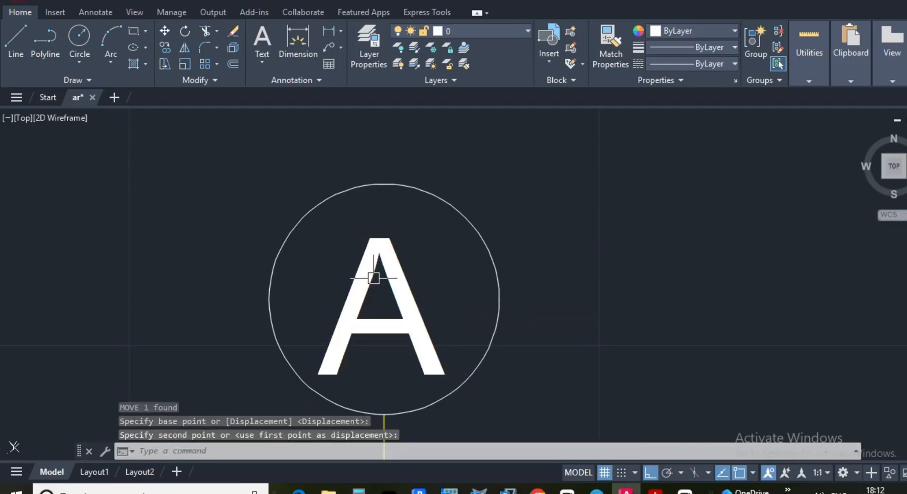
scroll(372, 265, down, 8)
key(Escape)
scroll(372, 265, up, 6)
key(Escape)
key(Escape)
scroll(432, 277, up, 2)
scroll(442, 229, down, 2)
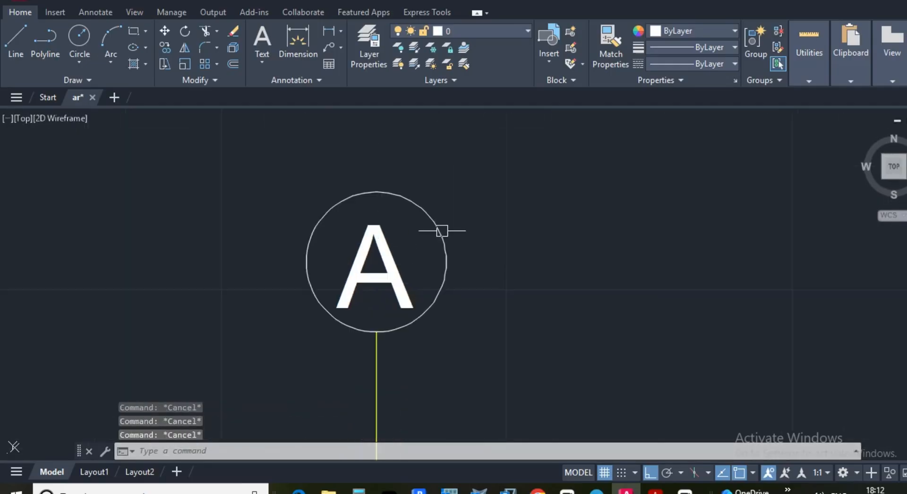
click(473, 246)
click(427, 197)
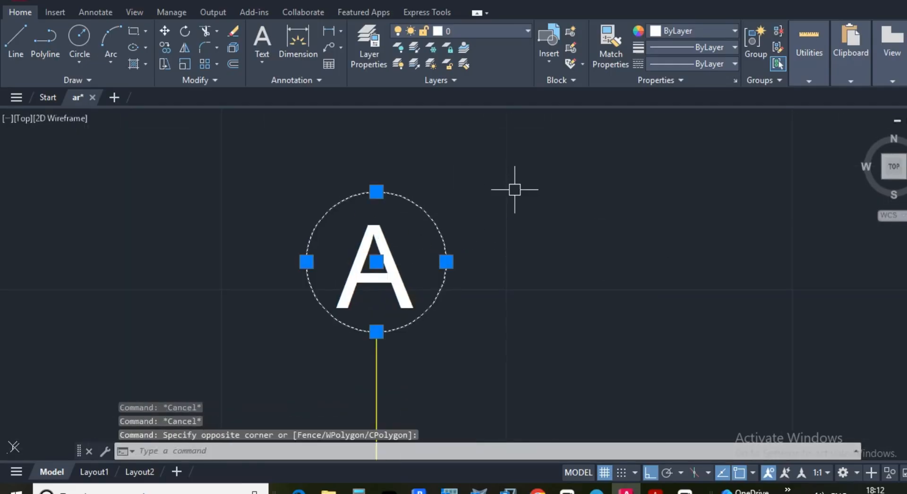
key(Escape)
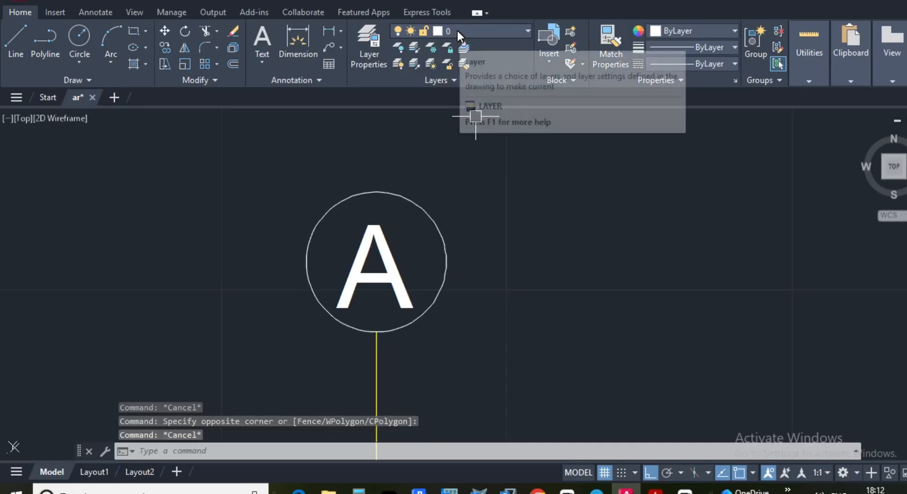
click(457, 28)
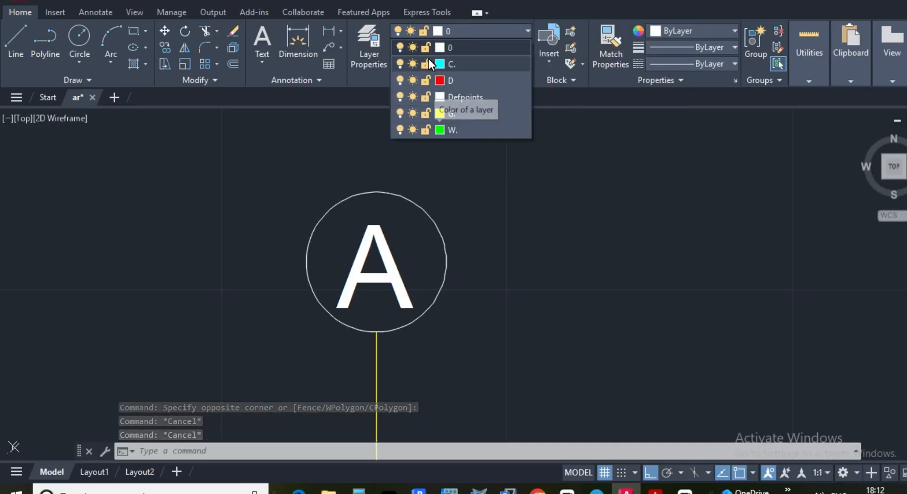
click(366, 53)
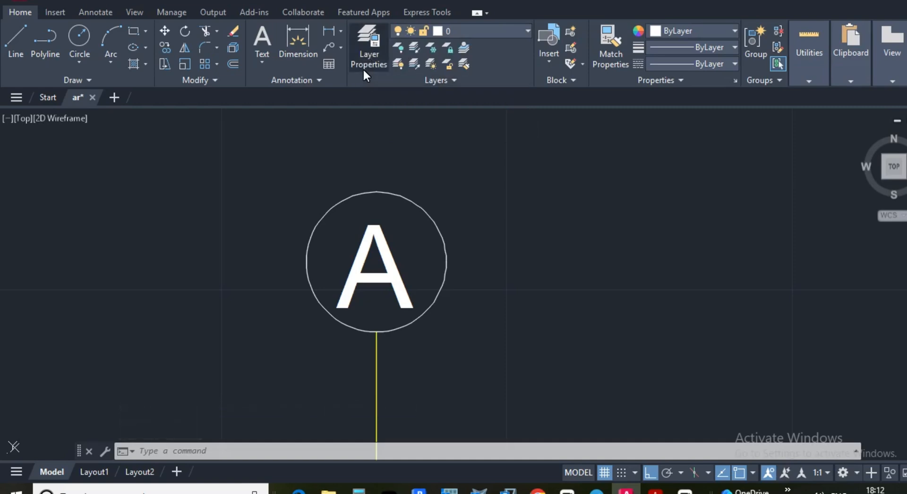
Open the layer properties and try to rename layer 0
click(362, 44)
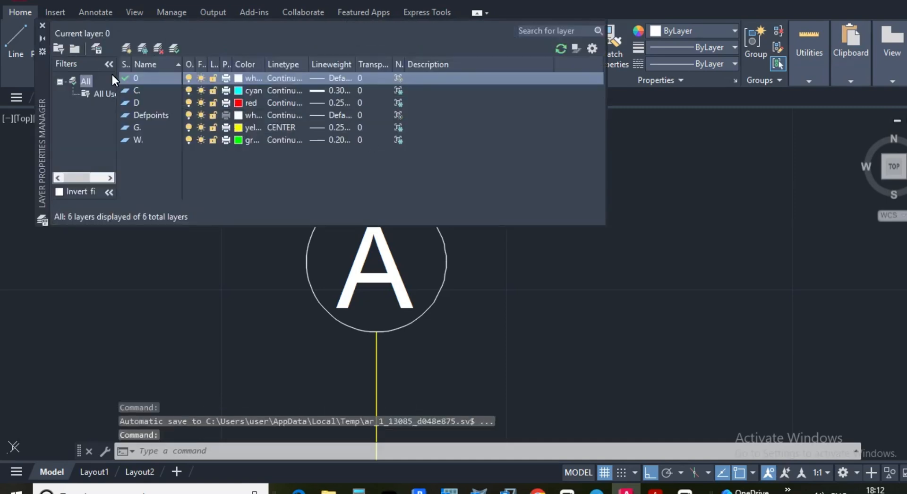
right_click(135, 78)
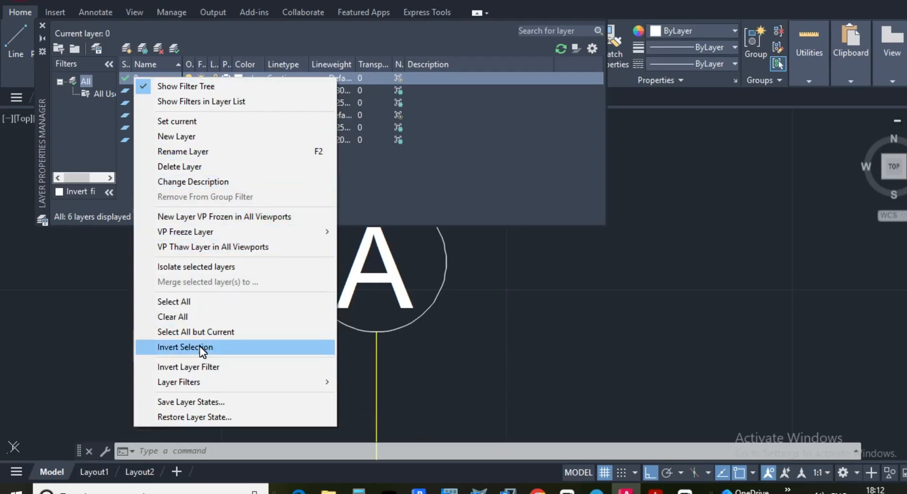
key(Escape)
click(168, 79)
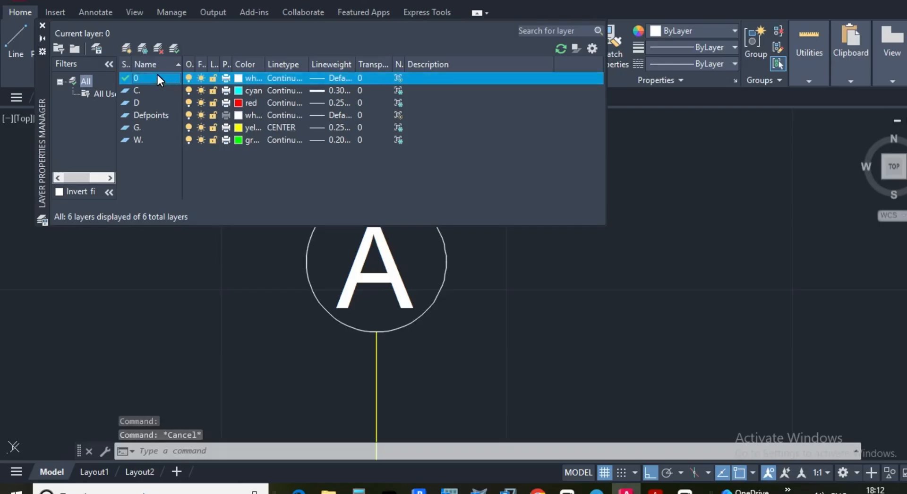
click(157, 75)
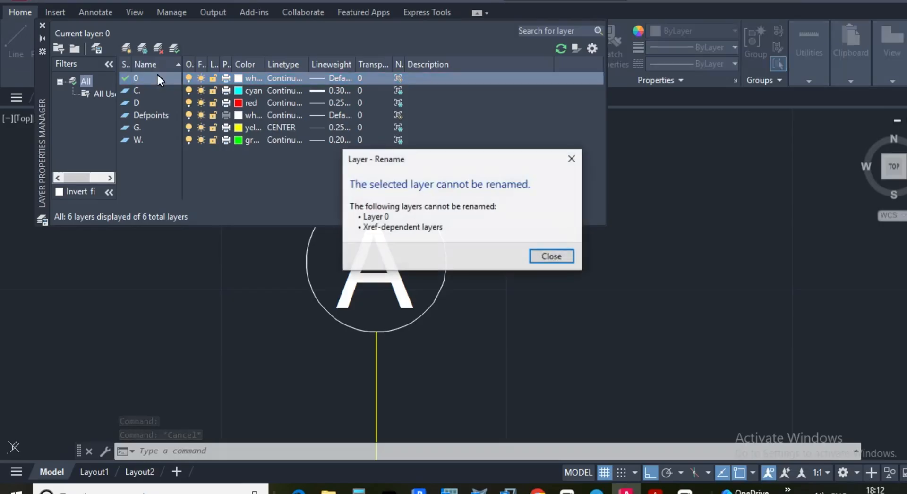
click(548, 256)
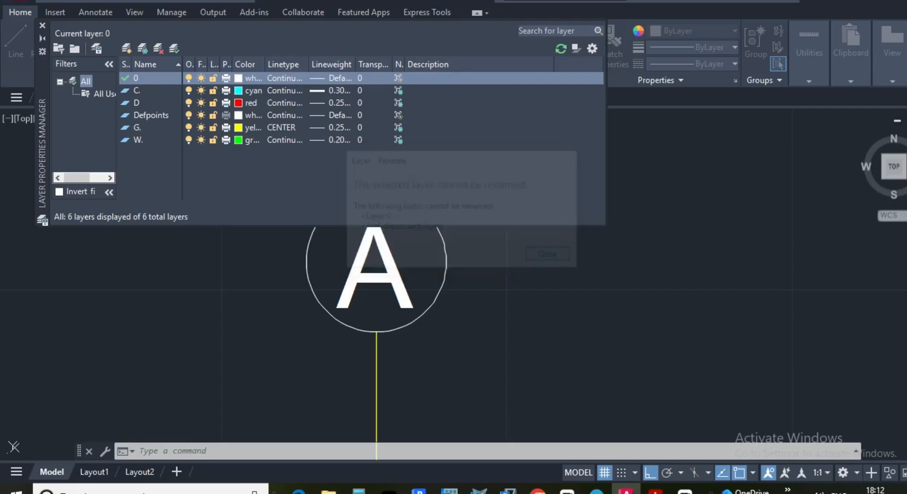
right_click(165, 78)
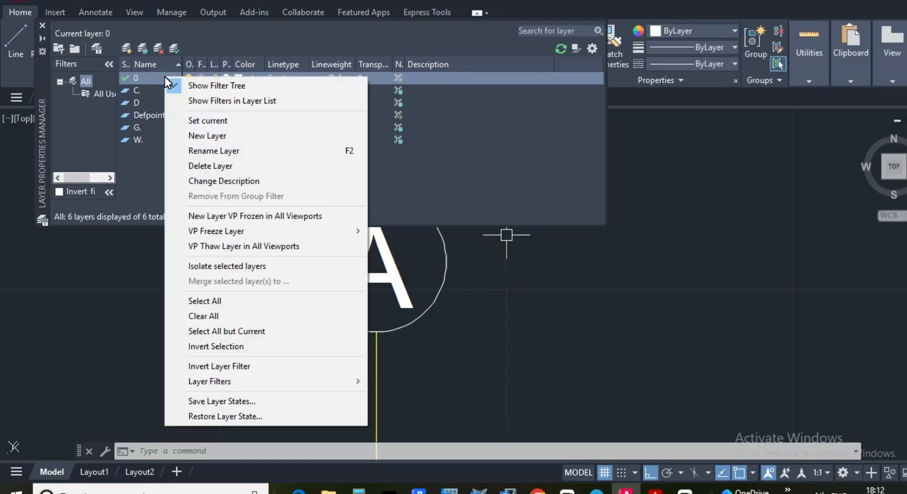
click(229, 152)
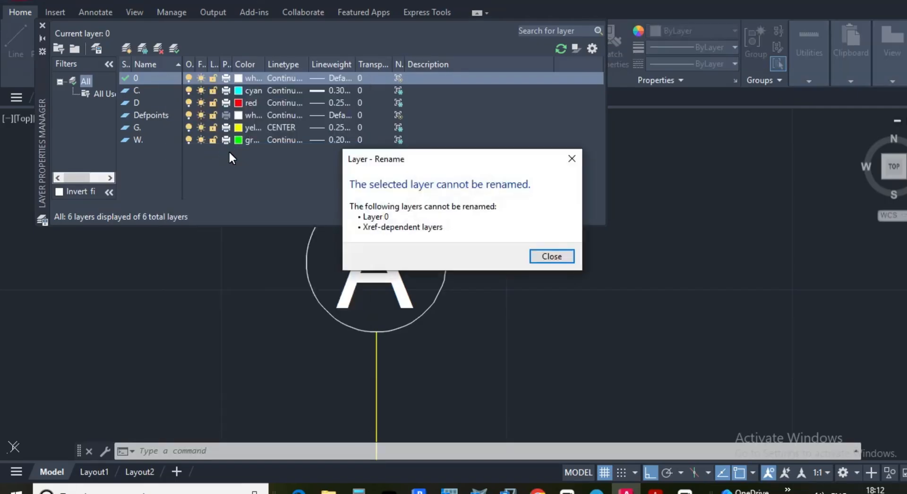
click(546, 255)
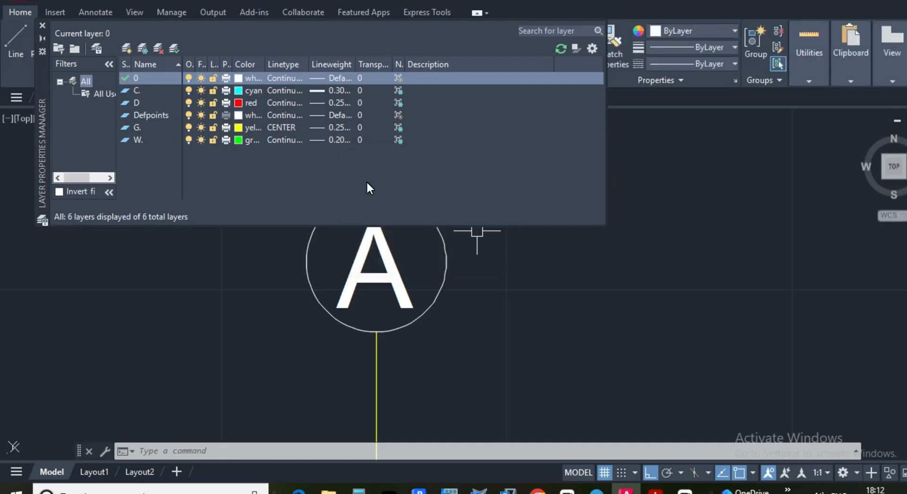
Create a new layer named B and set its colour to blue
click(141, 49)
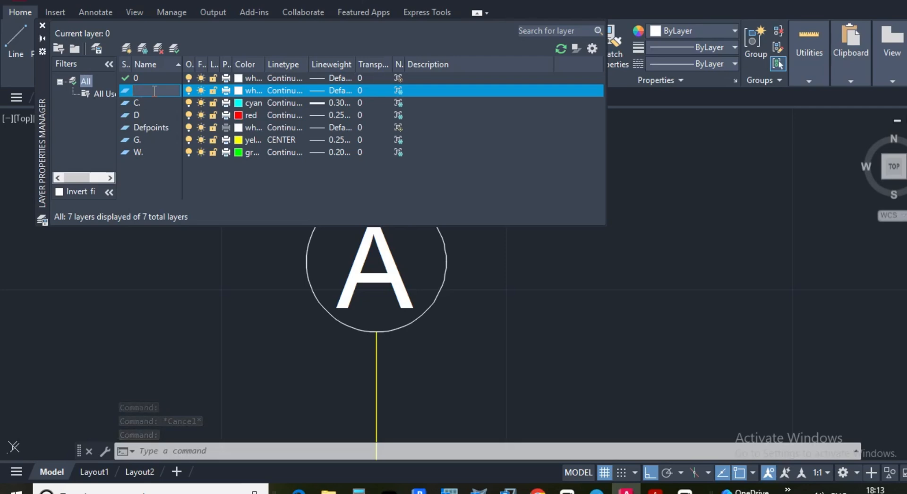
key(Return)
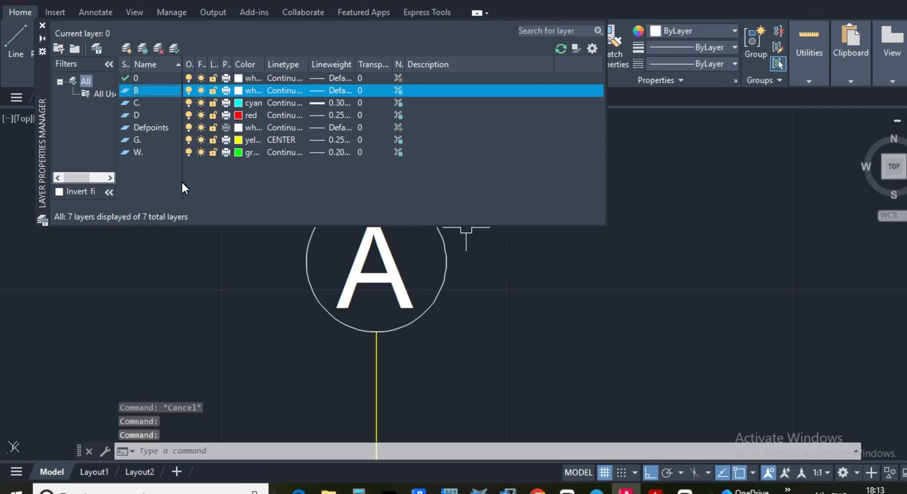
click(247, 92)
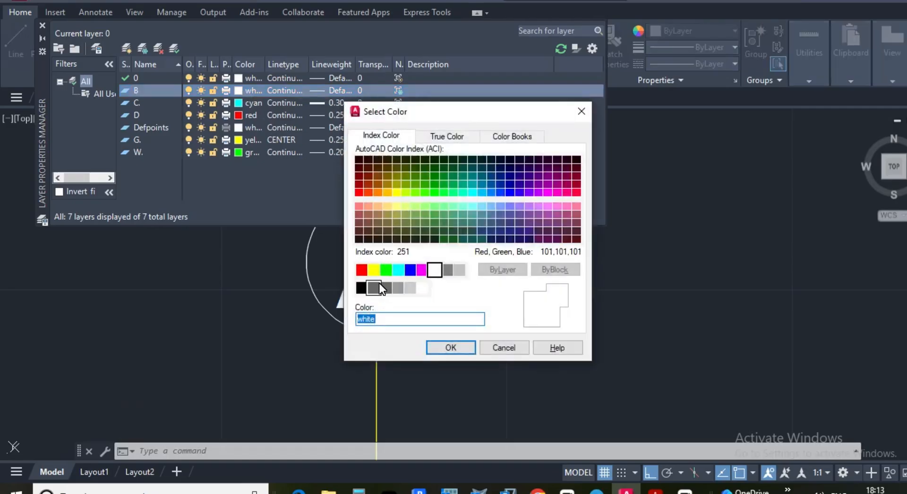
click(410, 269)
click(448, 350)
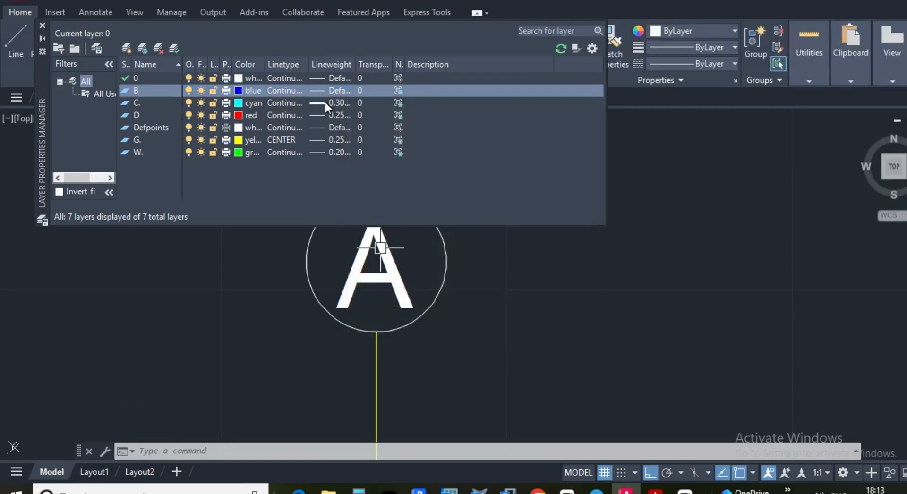
Set layer B's lineweight to 0.25 mm and close the layer manager
click(339, 90)
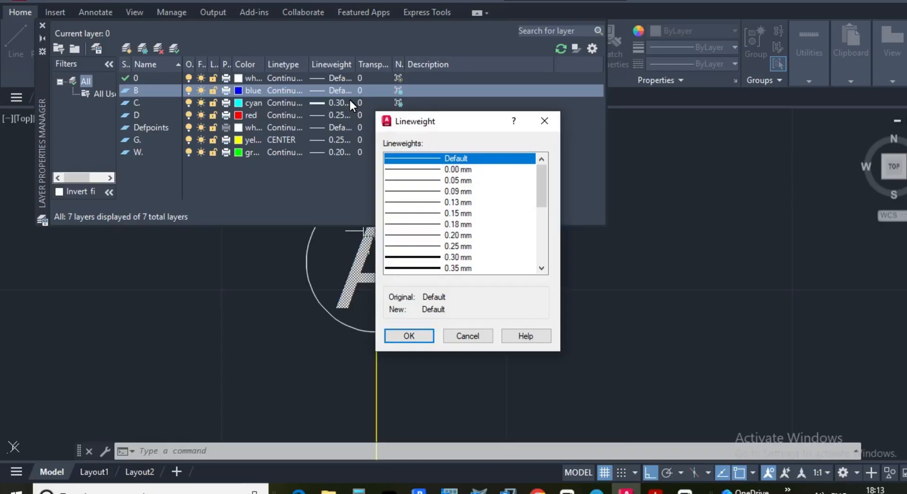
click(424, 247)
click(412, 338)
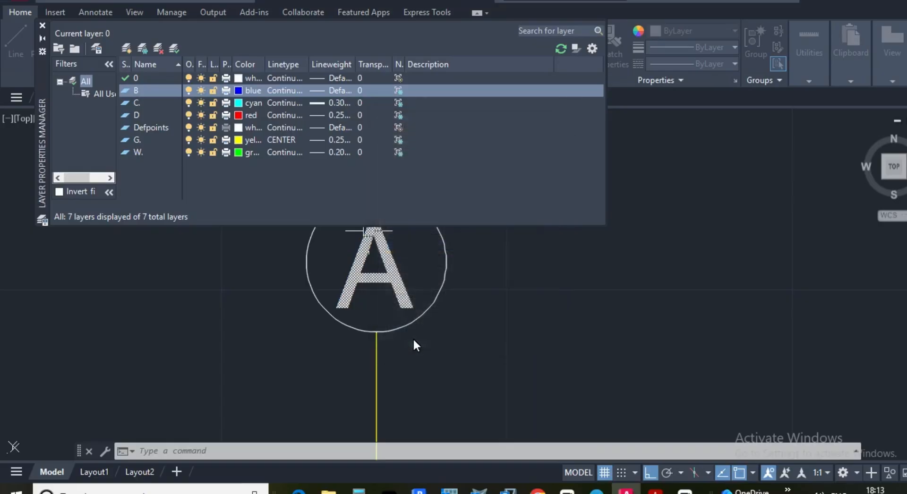
click(41, 26)
scroll(455, 253, down, 5)
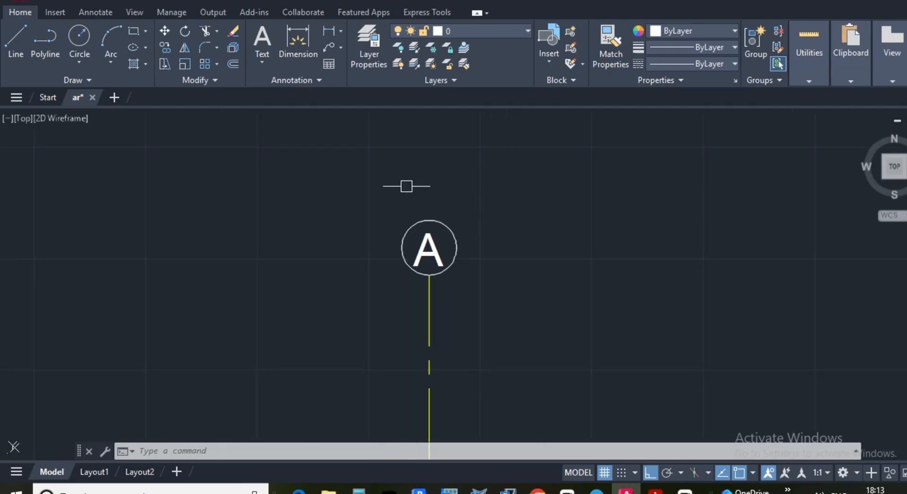
Assign the circle around the letter A to layer B and clear the selection
scroll(488, 227, up, 3)
scroll(478, 203, up, 6)
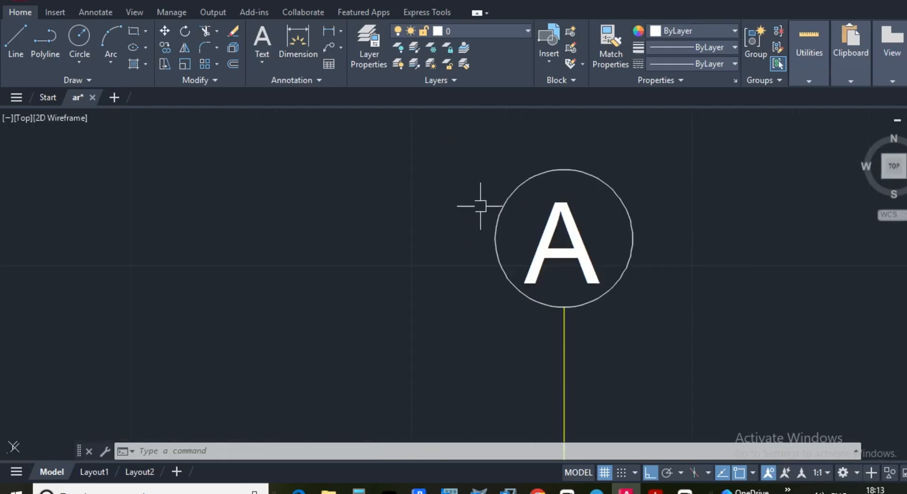
scroll(482, 193, down, 6)
scroll(491, 216, up, 2)
click(490, 216)
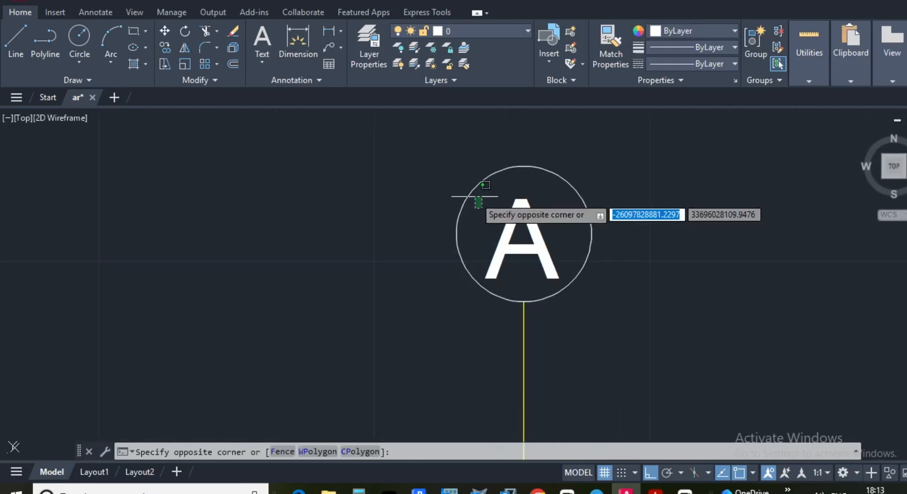
click(460, 193)
click(456, 31)
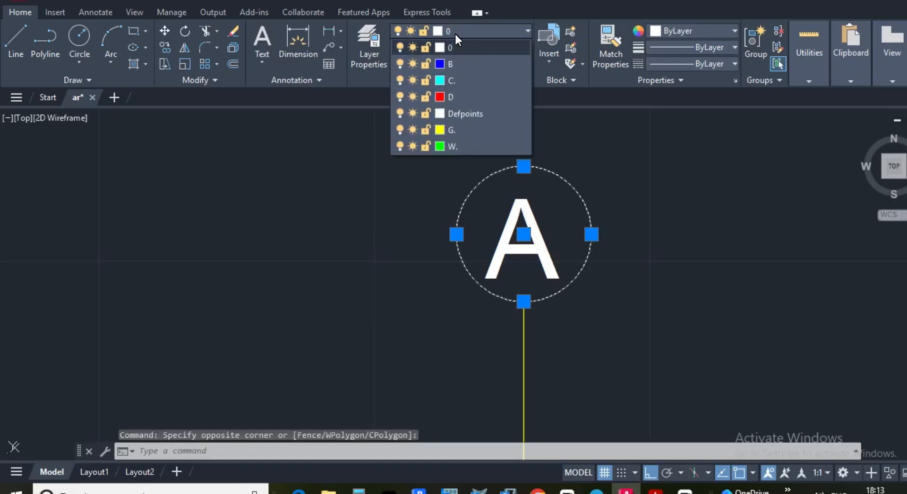
click(452, 64)
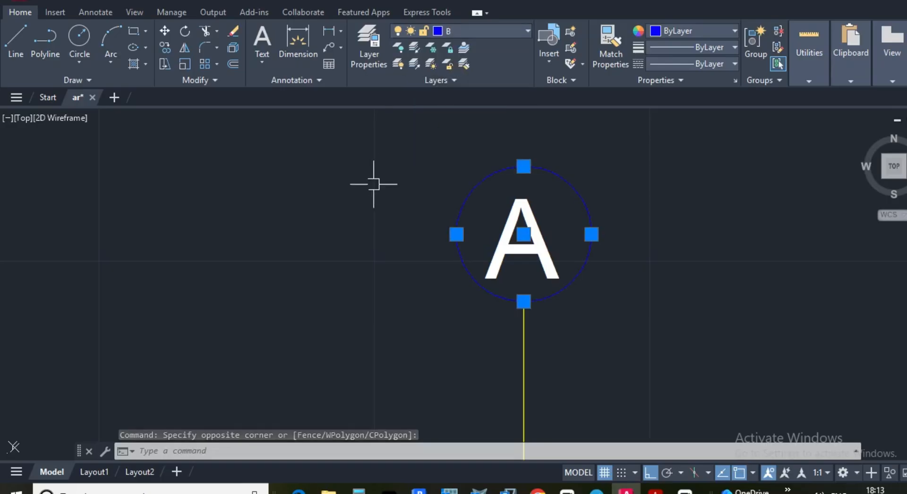
scroll(373, 184, down, 4)
scroll(406, 194, up, 4)
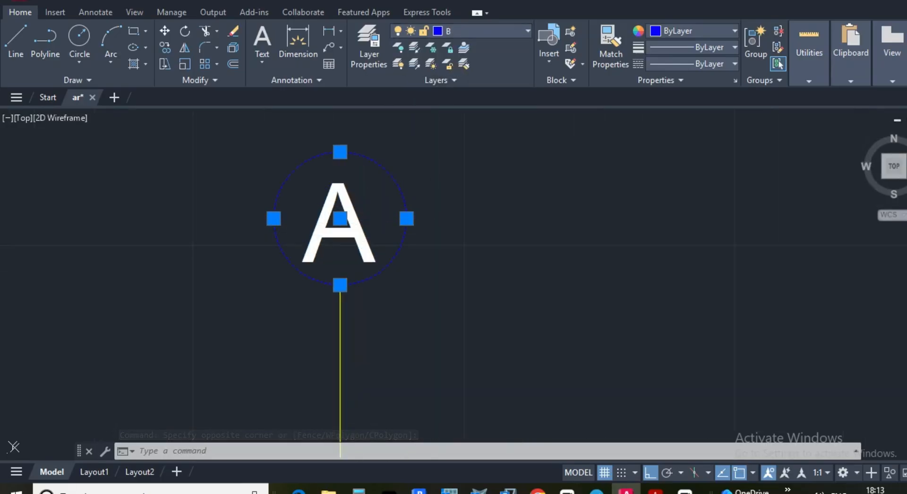
key(Escape)
key(Escape)
scroll(413, 171, down, 3)
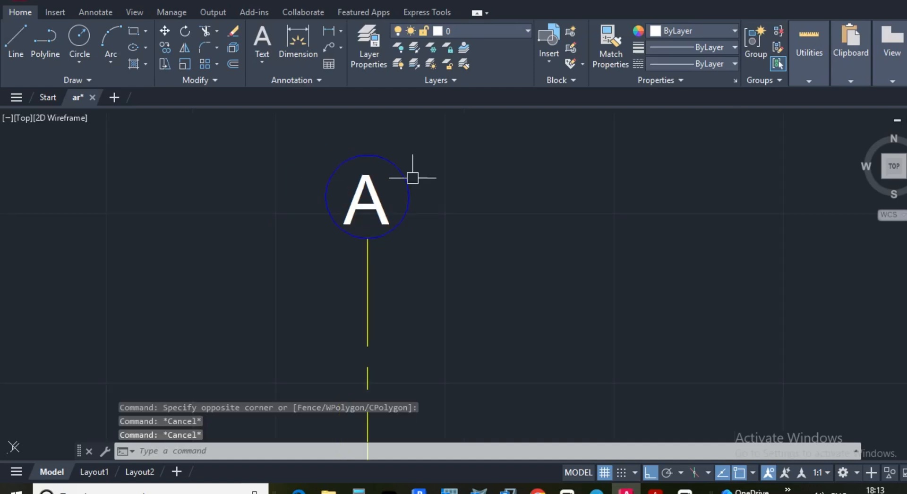
Create a new layer named T
scroll(421, 189, up, 4)
scroll(398, 147, down, 3)
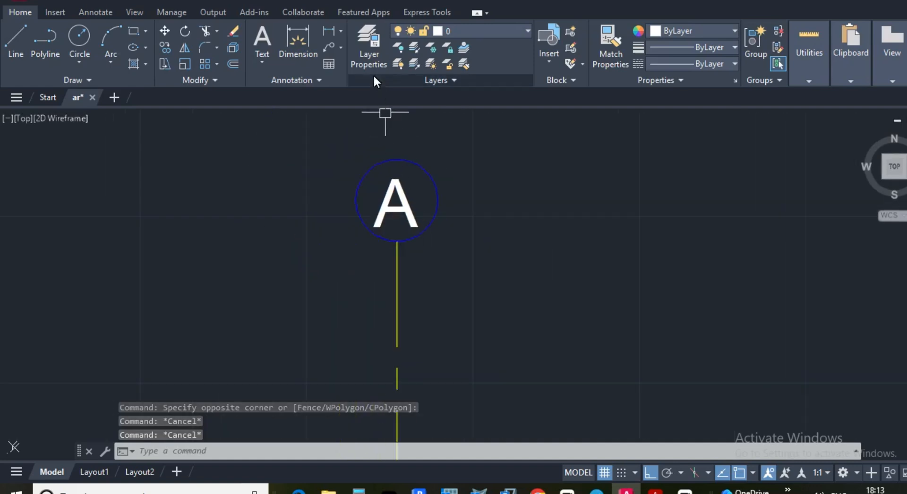
click(370, 41)
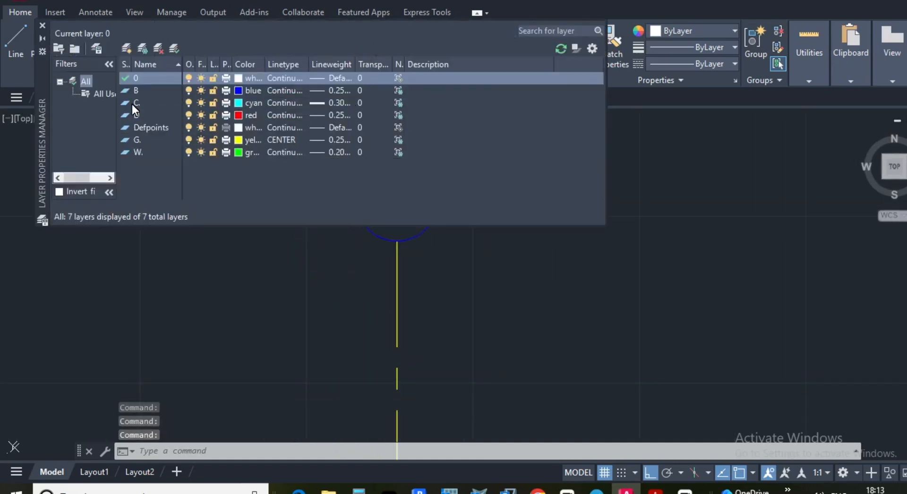
click(146, 49)
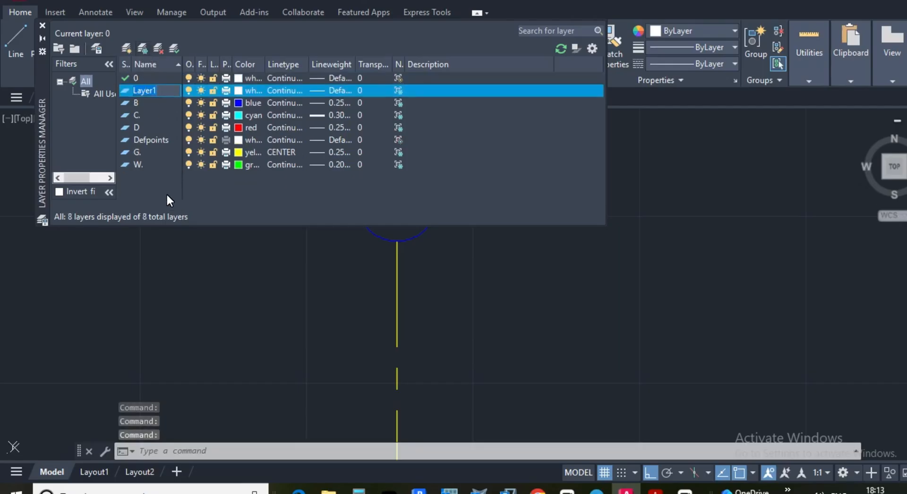
key(BackSpace)
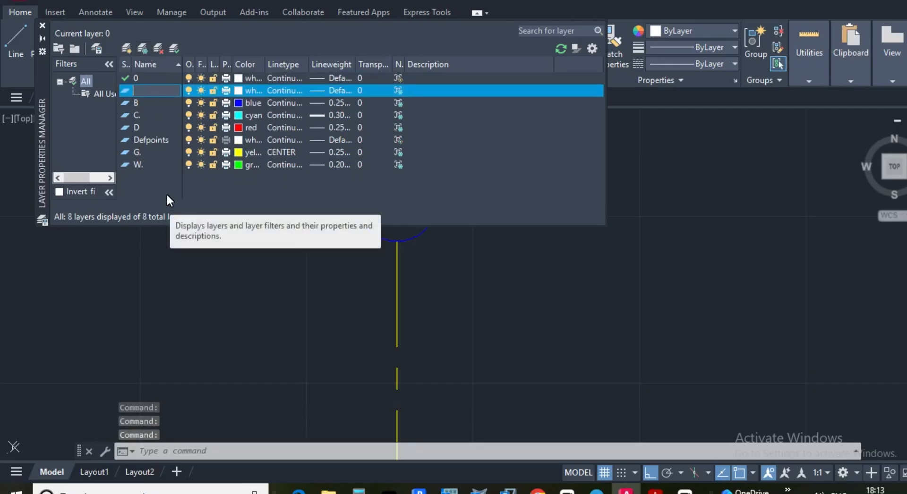
text(T)
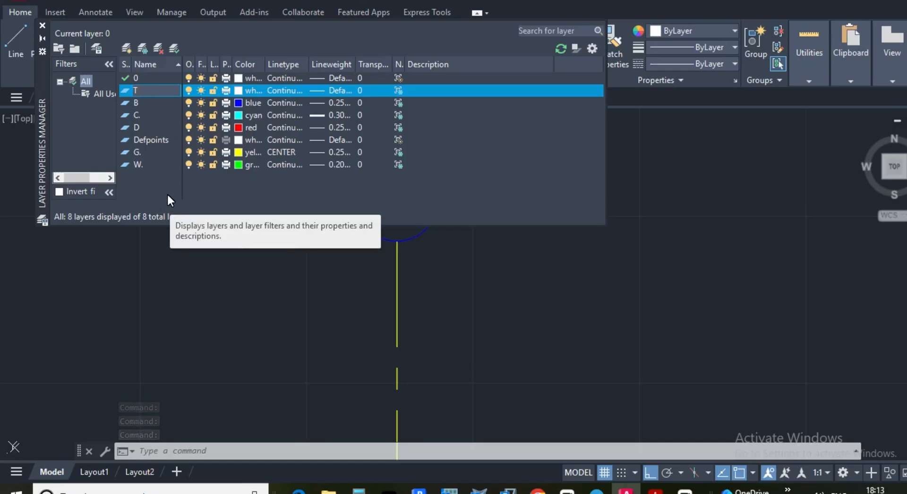
key(Return)
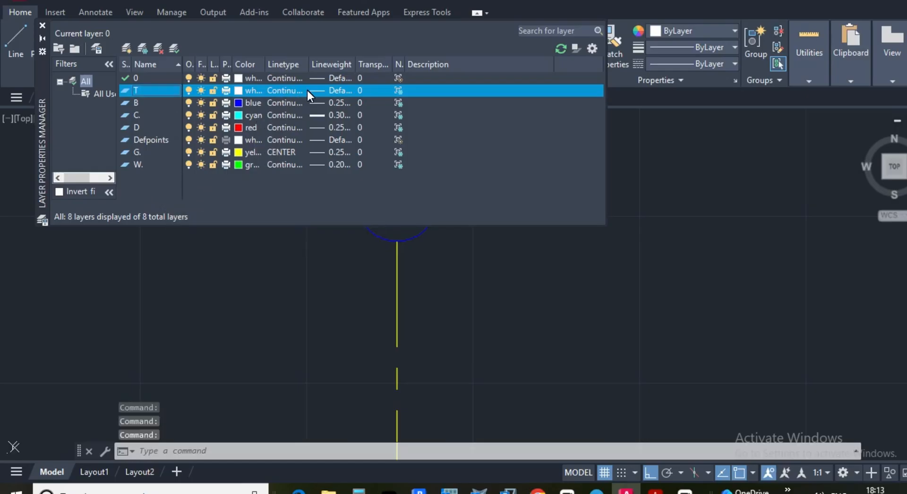
Set layer T's colour to index colour 70 and close the layer manager
click(240, 90)
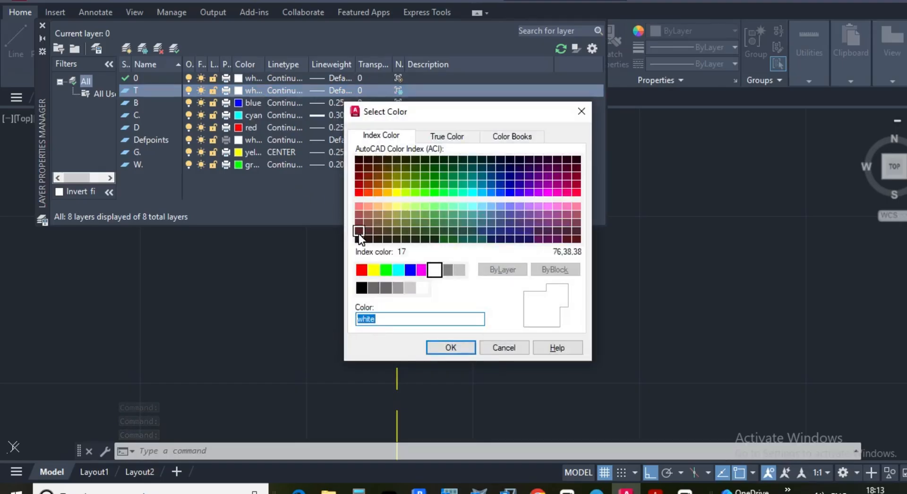
click(419, 193)
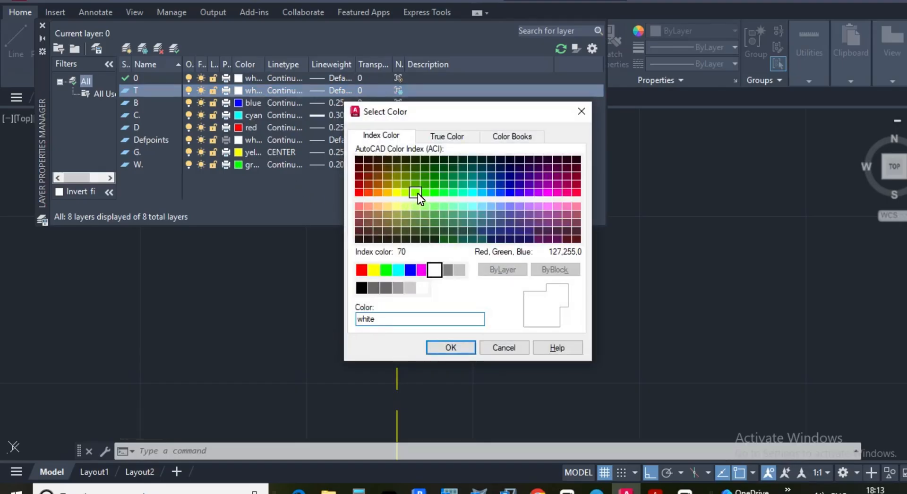
click(452, 348)
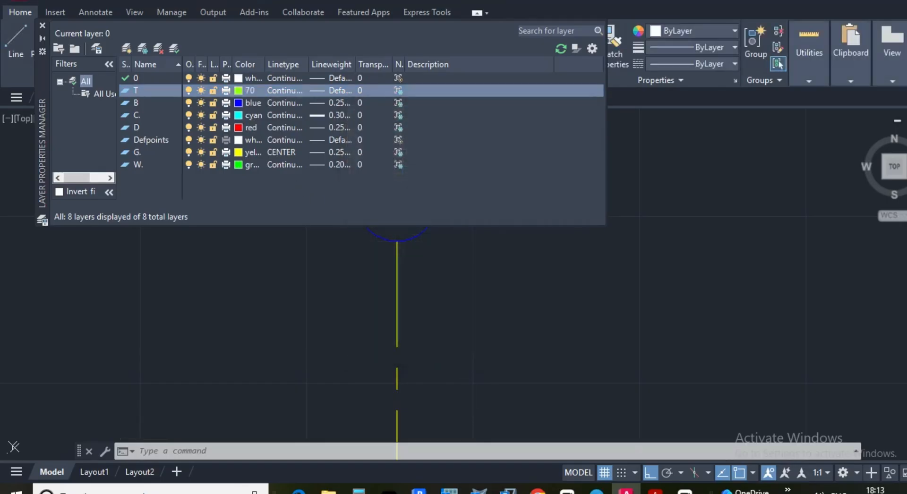
click(42, 25)
Assign the letter A inside the bubble to layer T and clear the selection
scroll(437, 211, up, 3)
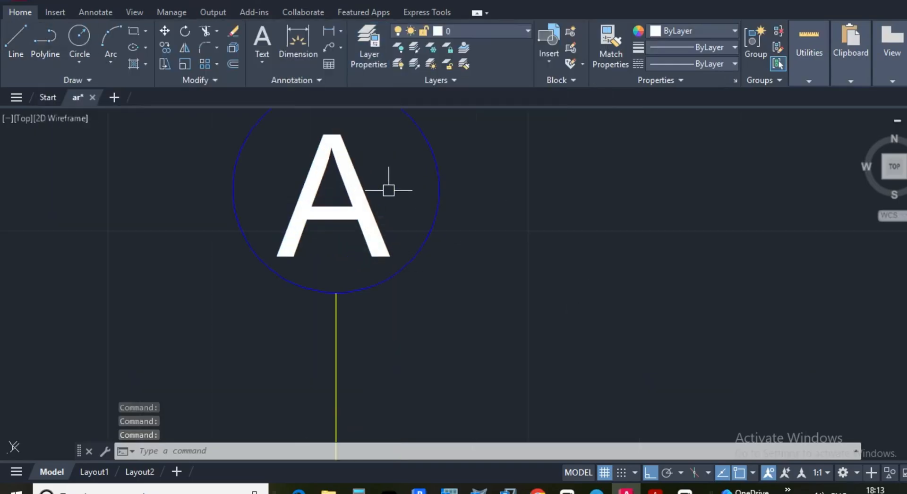
click(389, 190)
click(282, 176)
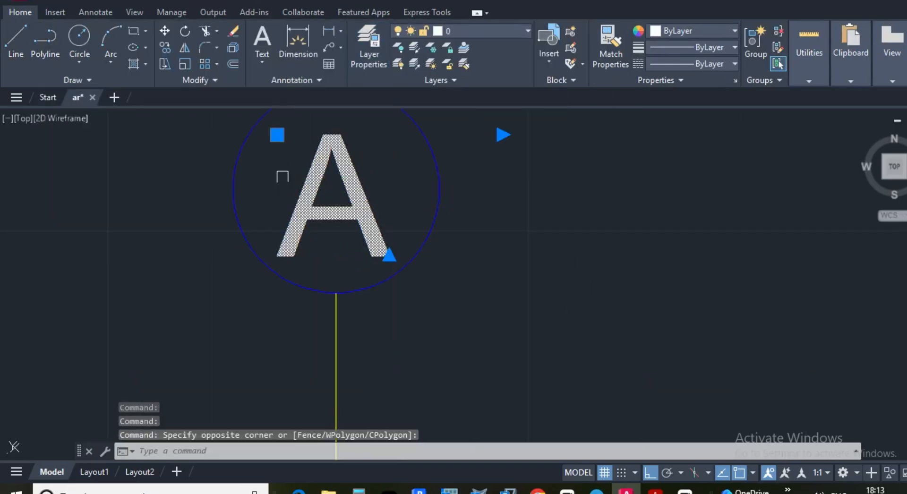
click(483, 31)
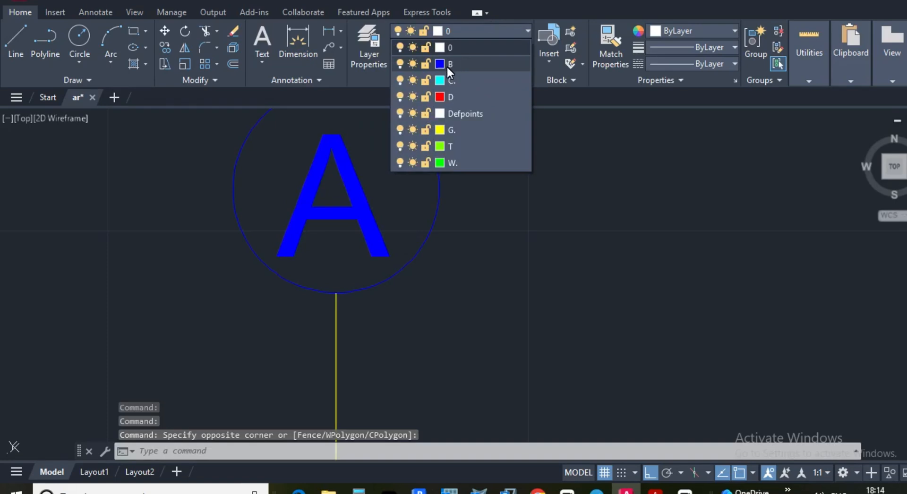
scroll(438, 151, down, 10)
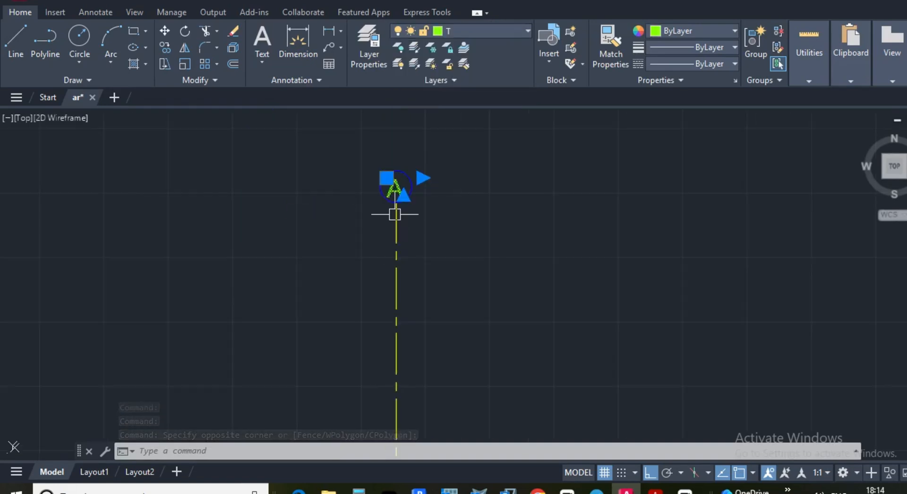
key(Escape)
key(Escape)
scroll(389, 178, up, 3)
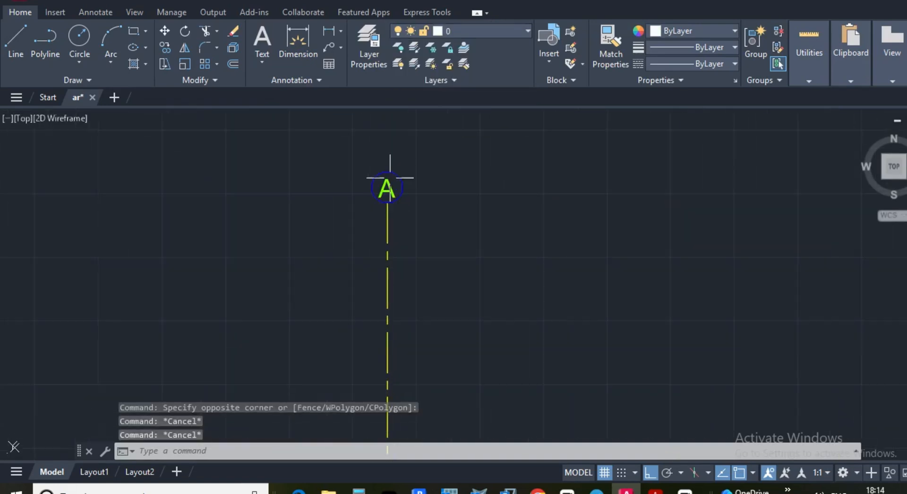
scroll(385, 179, up, 4)
key(Escape)
click(421, 193)
click(351, 187)
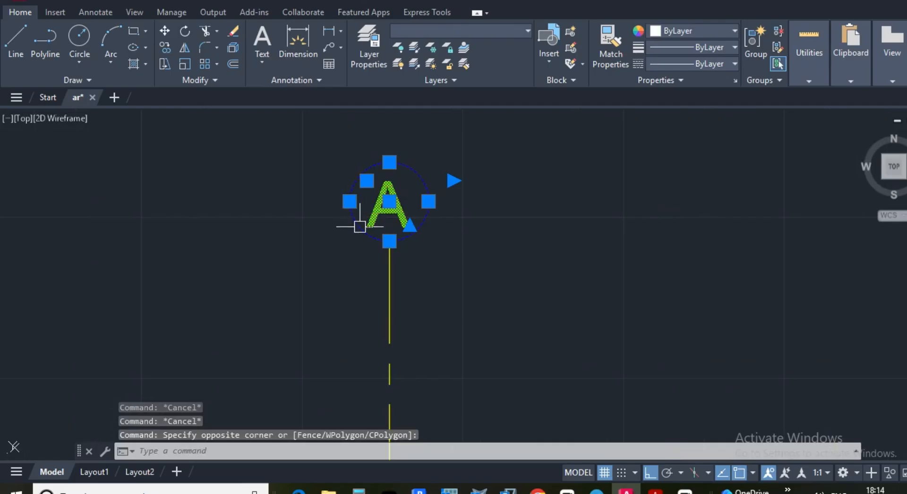
text(CO)
key(Return)
scroll(374, 243, up, 4)
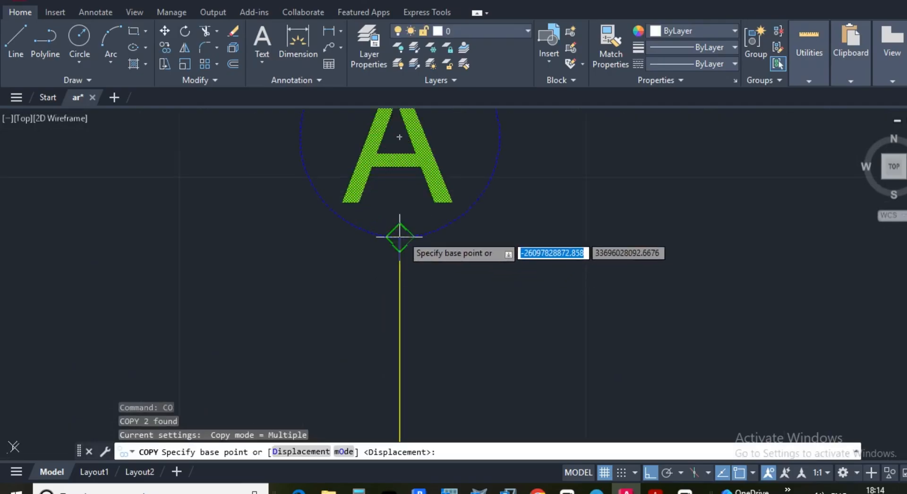
click(399, 236)
scroll(400, 237, down, 5)
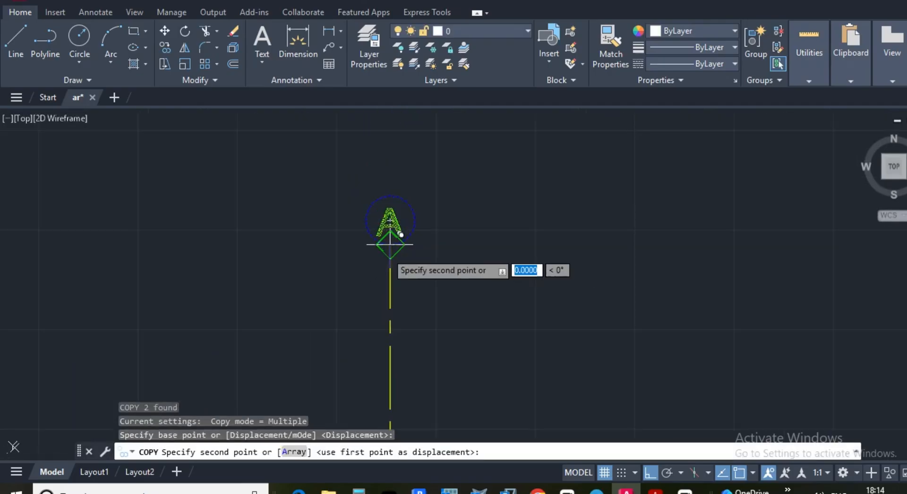
key(Escape)
Copy the circle and its letter A from the first axis horizontally onto the next vertical axis to the right
click(437, 243)
click(351, 204)
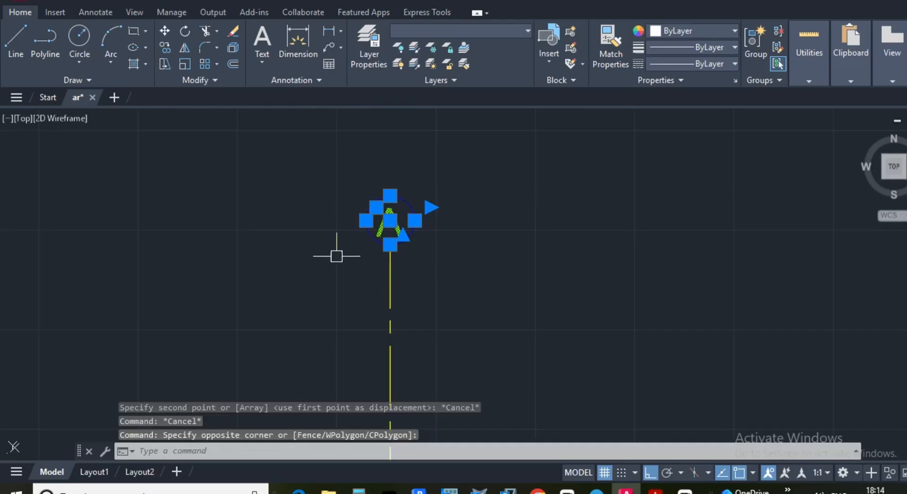
text(CO)
key(Return)
scroll(331, 257, up, 5)
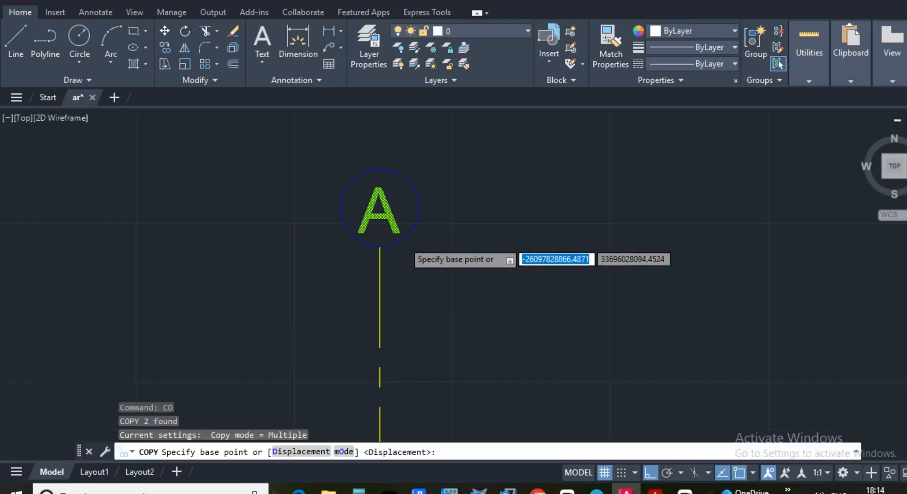
click(308, 248)
scroll(253, 227, down, 6)
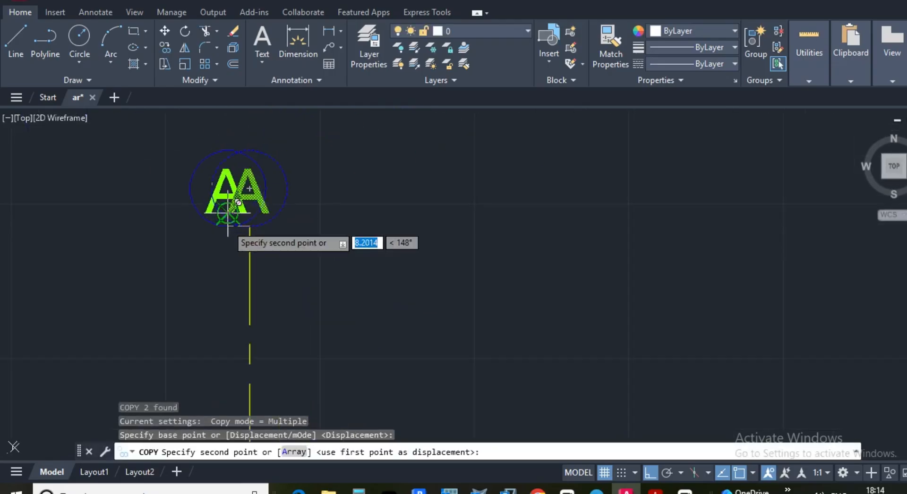
scroll(659, 220, up, 5)
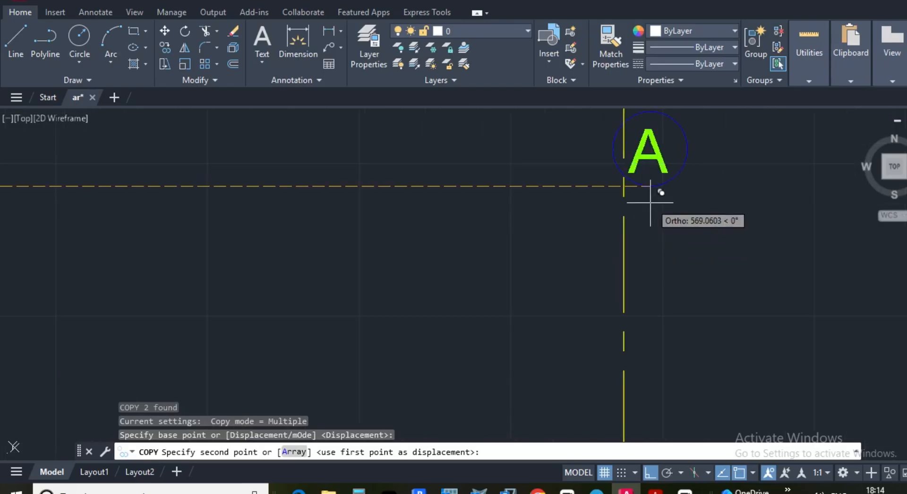
click(624, 186)
scroll(632, 184, up, 3)
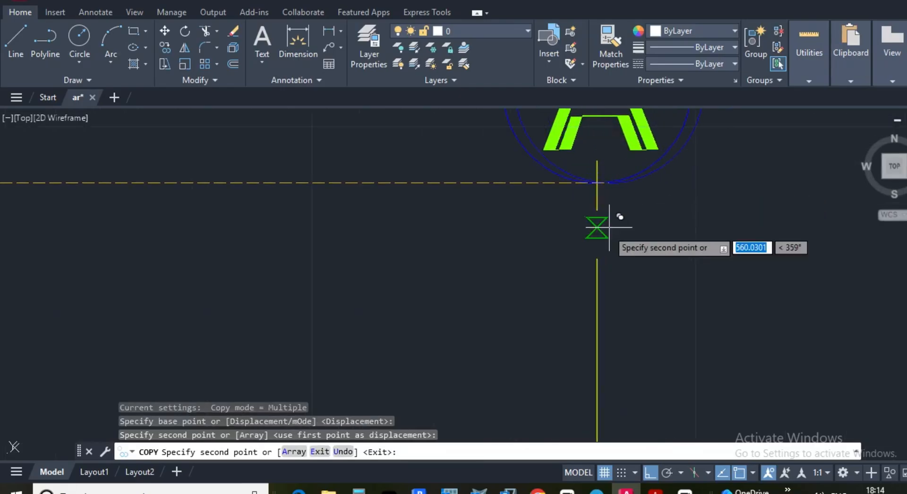
key(Escape)
key(Escape)
key(Escape)
Trim away the part of the second axis line that runs inside the copied bubble
scroll(606, 262, down, 2)
text(tr)
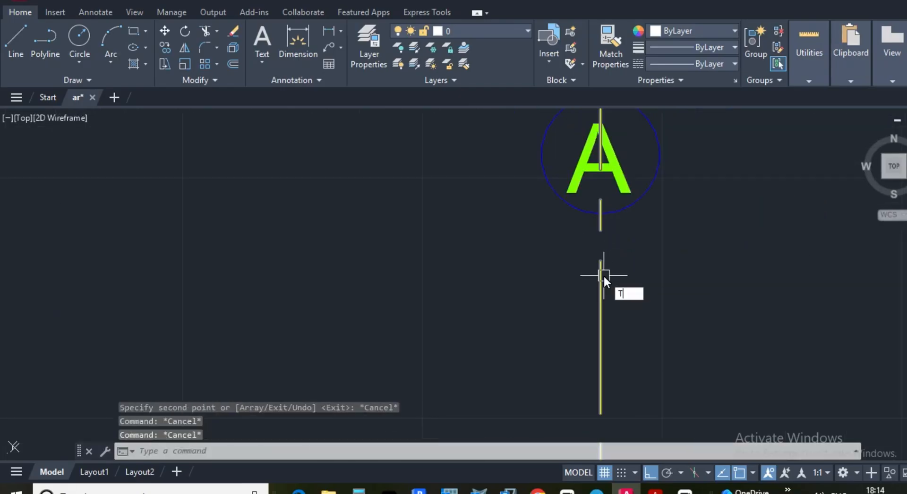
key(Return)
scroll(603, 220, up, 5)
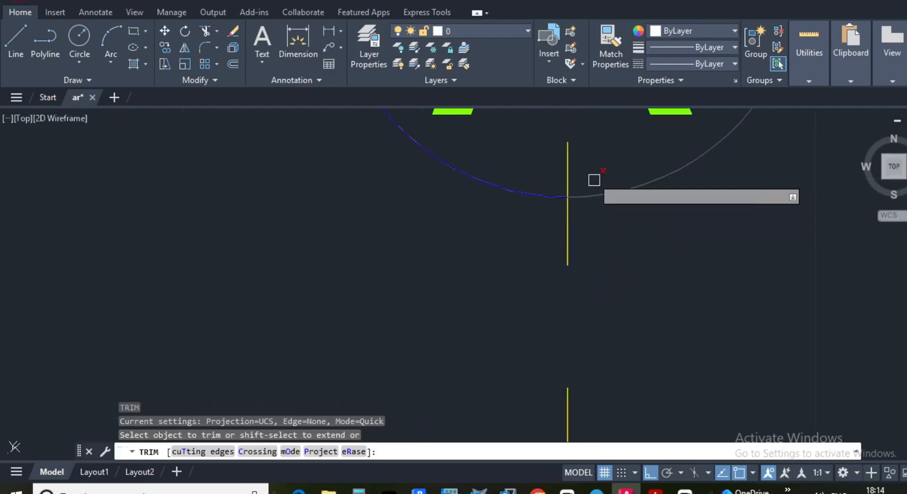
right_click(581, 160)
click(570, 150)
scroll(559, 278, down, 4)
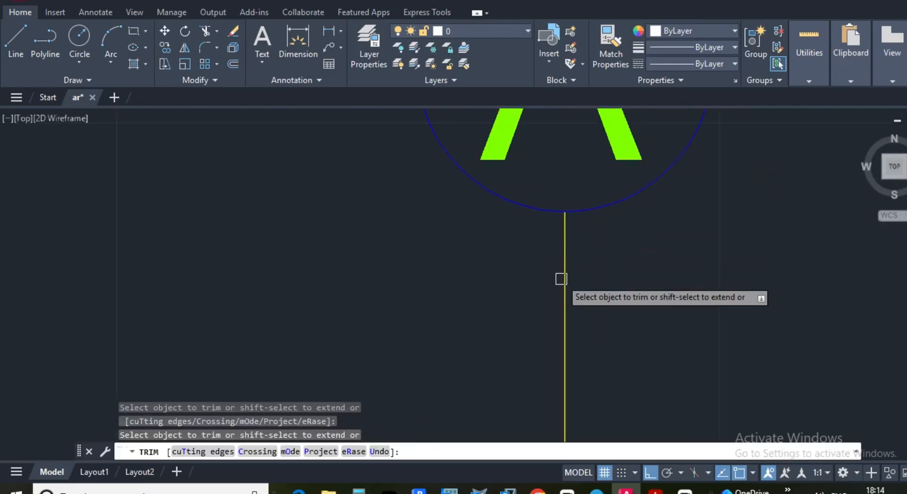
scroll(563, 187, up, 3)
key(Escape)
Delete the leftover piece of axis line above the copied bubble
click(572, 159)
click(502, 156)
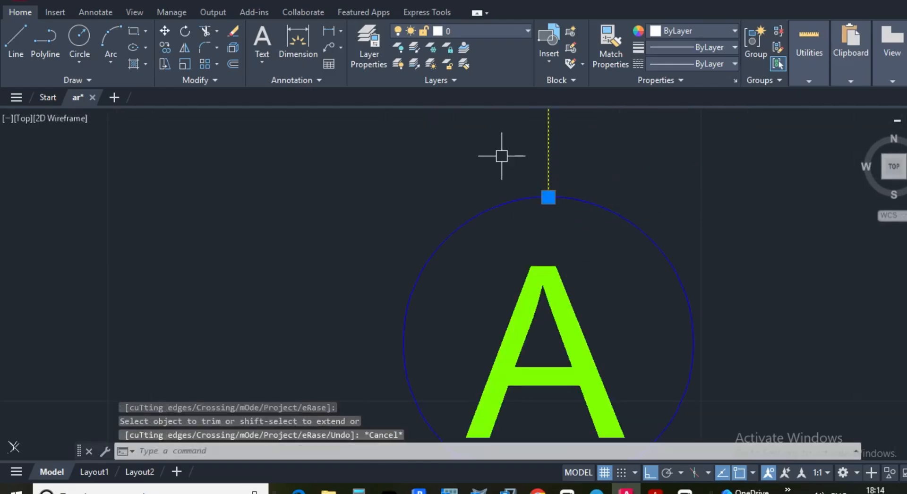
key(Delete)
Delete the letter A from the second axis's bubble, keeping the circle
scroll(543, 170, down, 6)
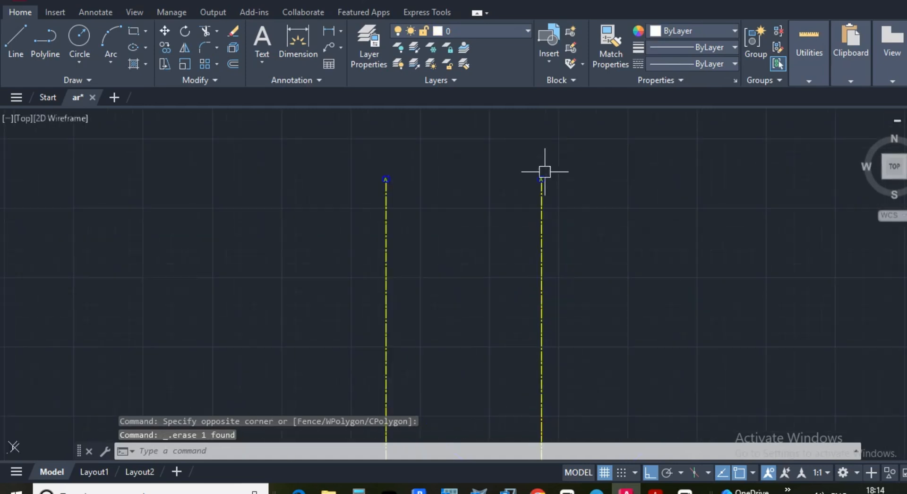
scroll(551, 196, up, 2)
scroll(551, 197, up, 5)
key(Escape)
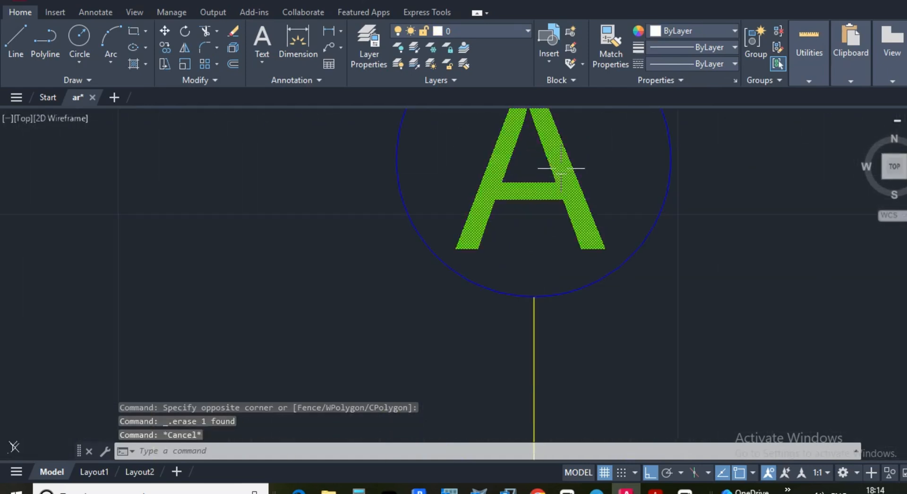
click(577, 177)
click(551, 193)
key(Delete)
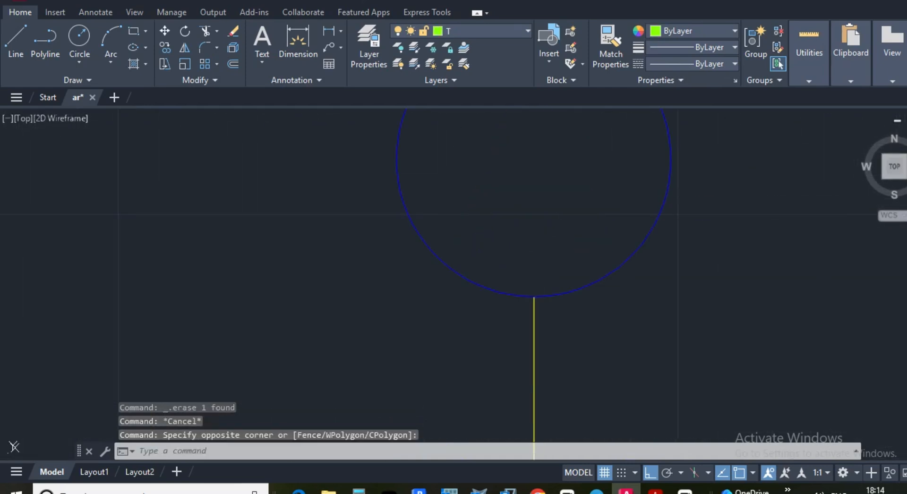
Change the letter in the second vertical axis's bubble to B
double_click(575, 210)
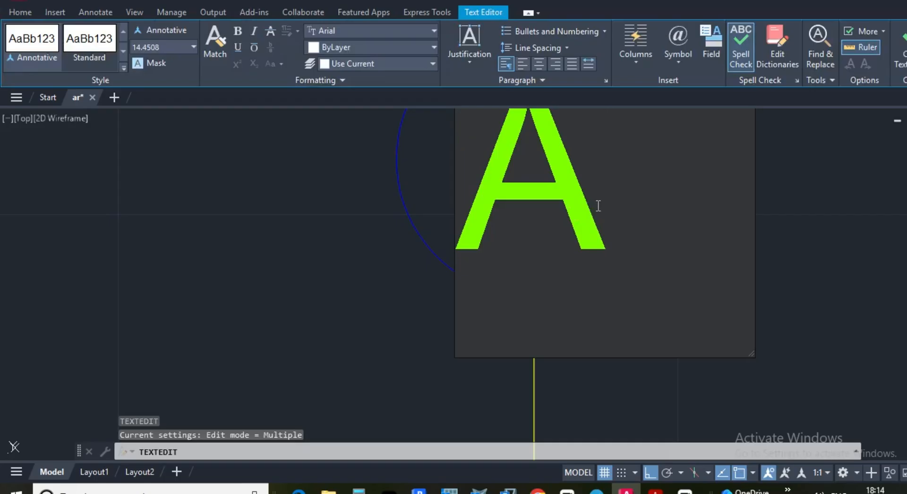
key(BackSpace)
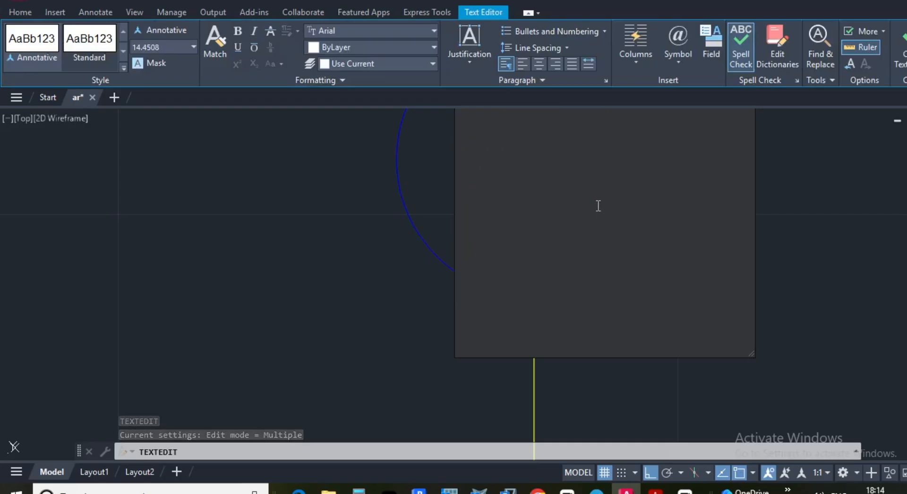
text(B)
click(771, 278)
key(Escape)
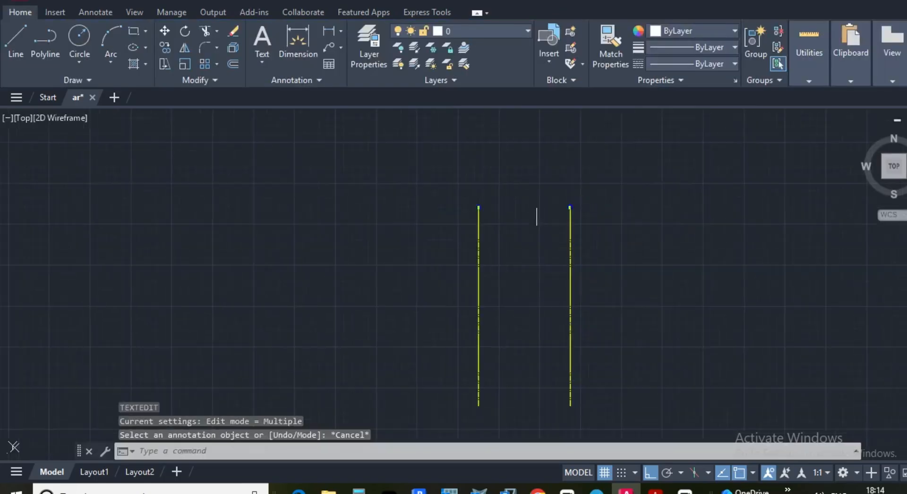
scroll(534, 221, down, 2)
key(Escape)
key(Escape)
scroll(543, 222, up, 4)
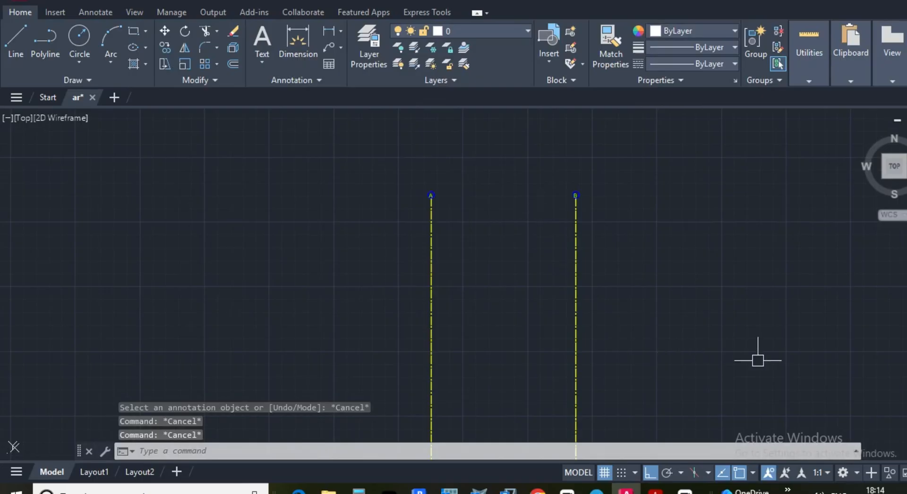
Switch to Option 3.pdf and examine the ground floor plan's numbered horizontal axes and their spacing, then return to the AutoCAD drawing
mouse_move(657, 489)
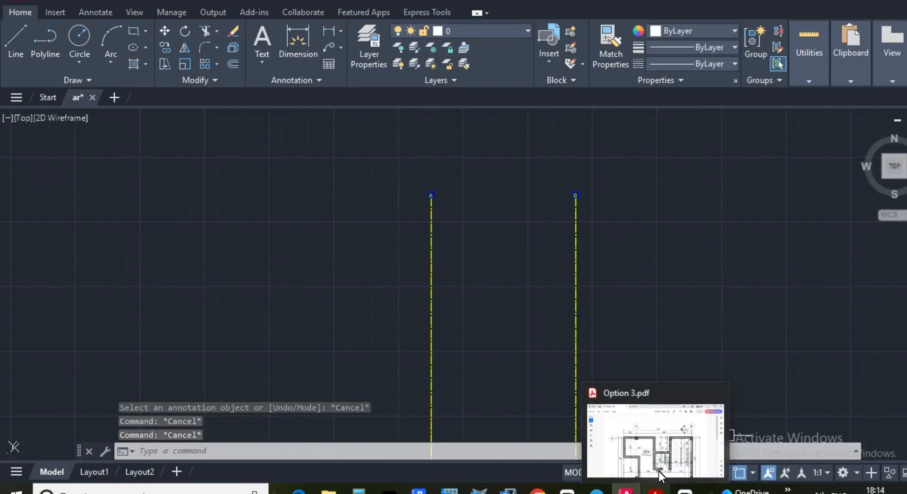
click(657, 441)
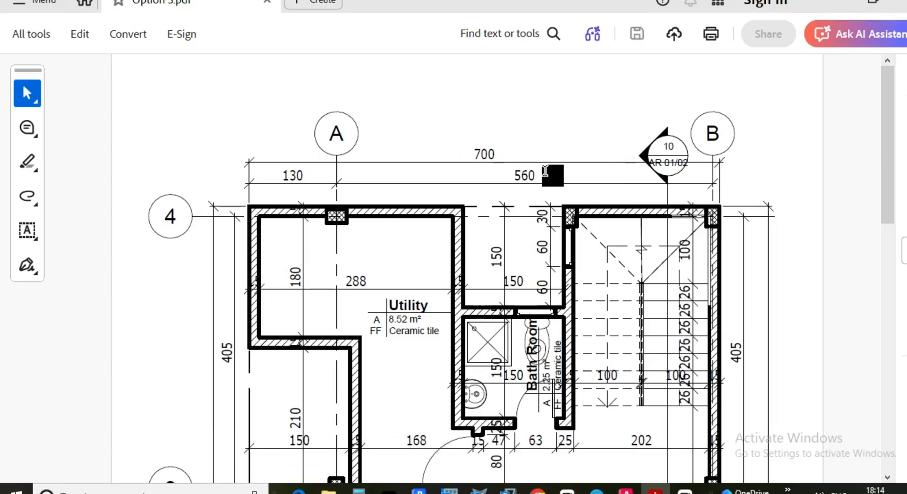
scroll(449, 193, down, 1)
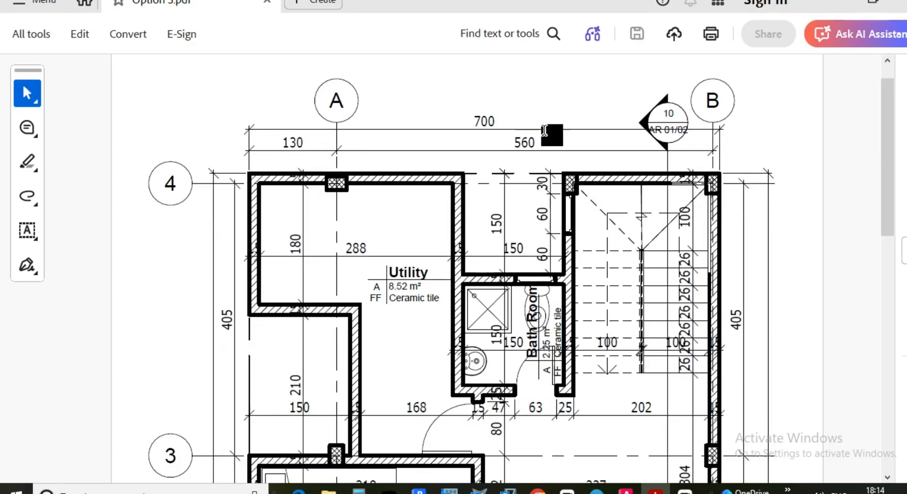
scroll(277, 146, down, 2)
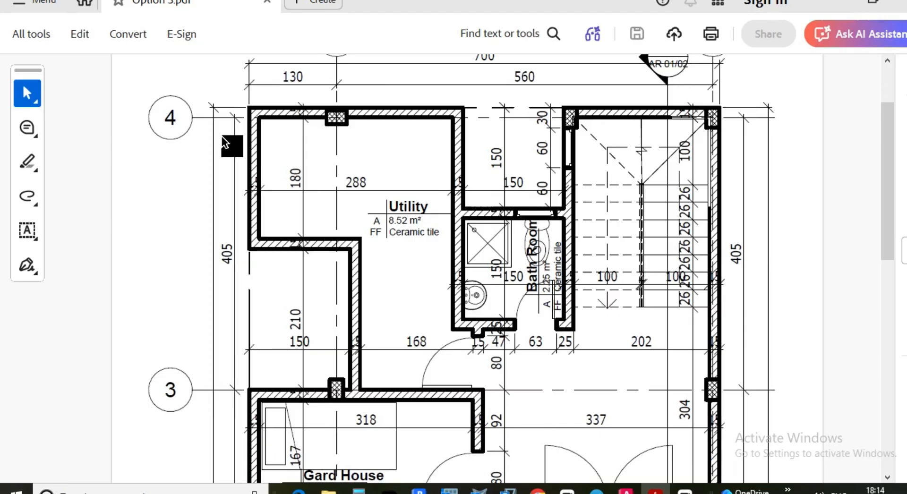
scroll(360, 105, up, 2)
scroll(380, 194, down, 12)
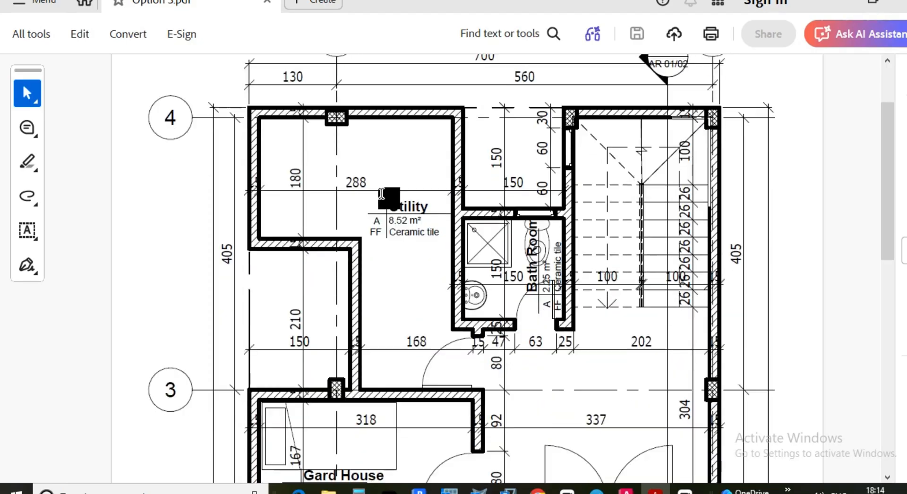
scroll(380, 199, down, 7)
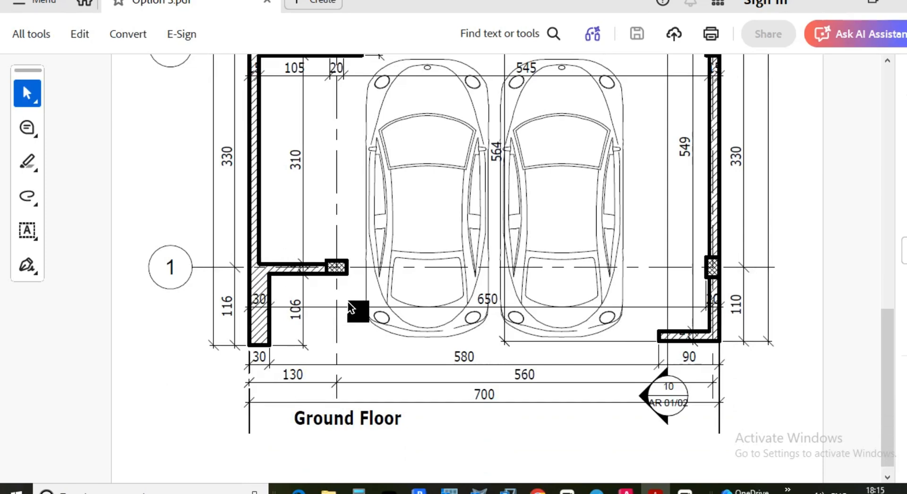
click(626, 492)
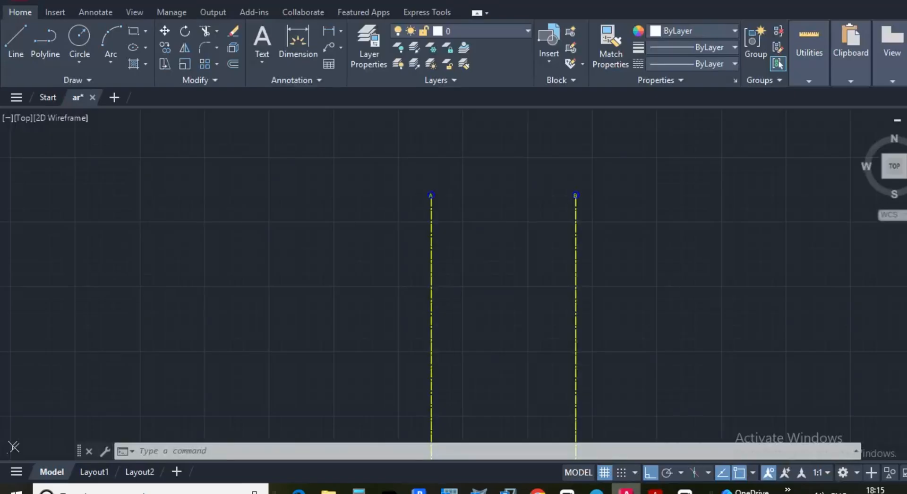
Draw a horizontal polyline crossing both vertical axes near their lower ends, extending past each one
scroll(528, 155, down, 2)
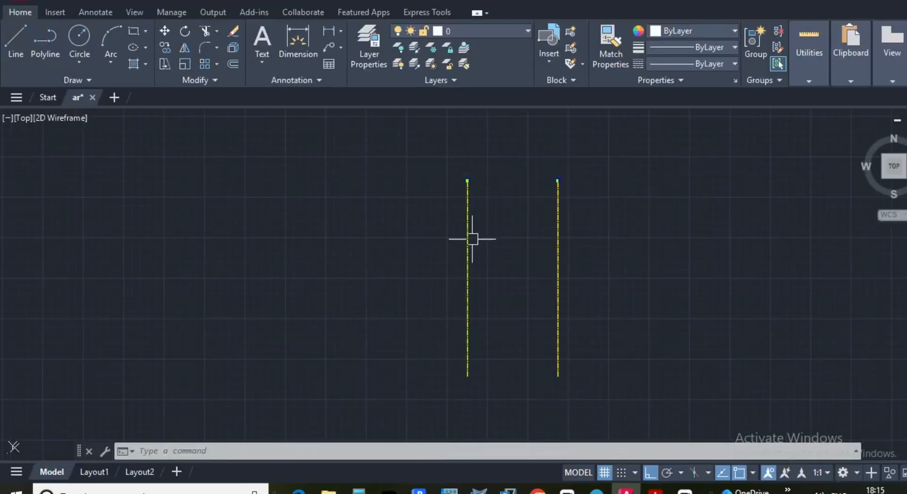
click(40, 36)
scroll(577, 385, up, 3)
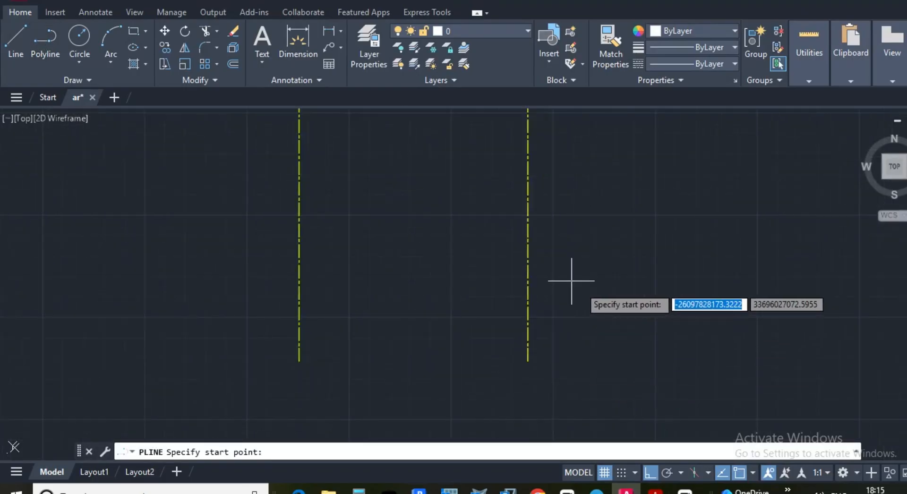
click(600, 270)
scroll(600, 269, down, 4)
scroll(383, 274, up, 4)
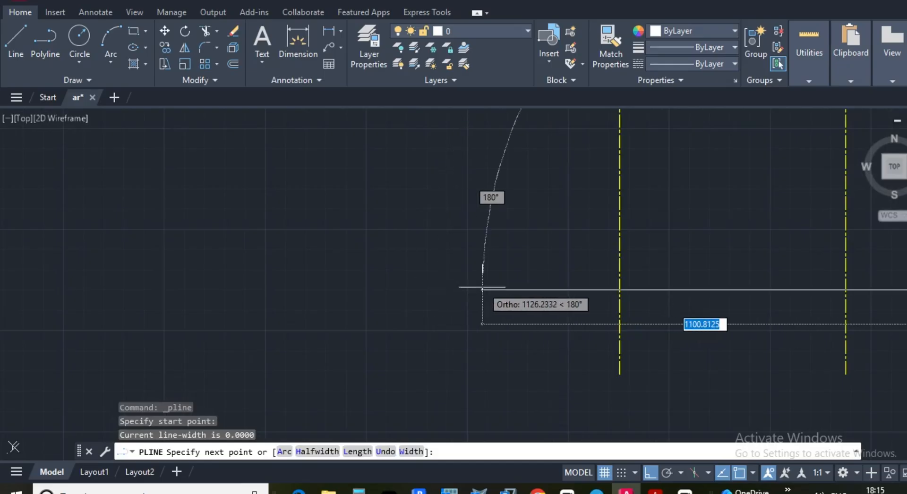
click(535, 289)
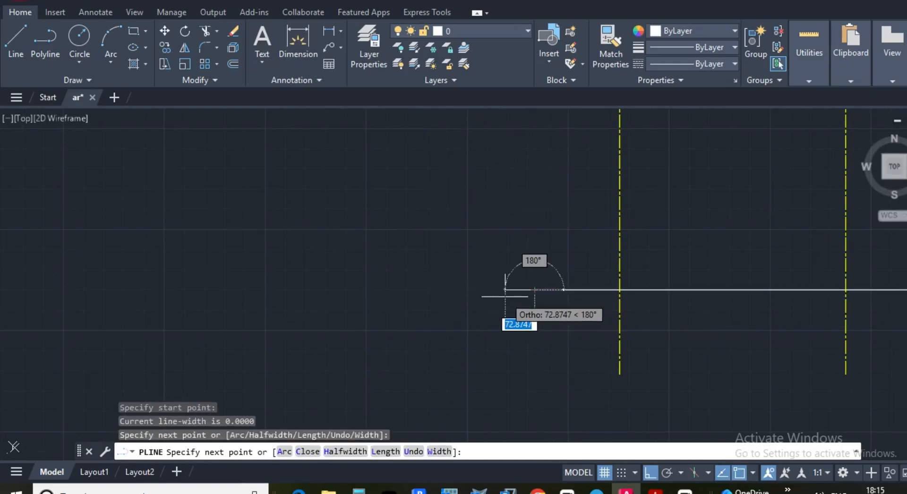
key(Escape)
scroll(543, 302, down, 4)
scroll(610, 326, up, 2)
click(616, 333)
click(595, 268)
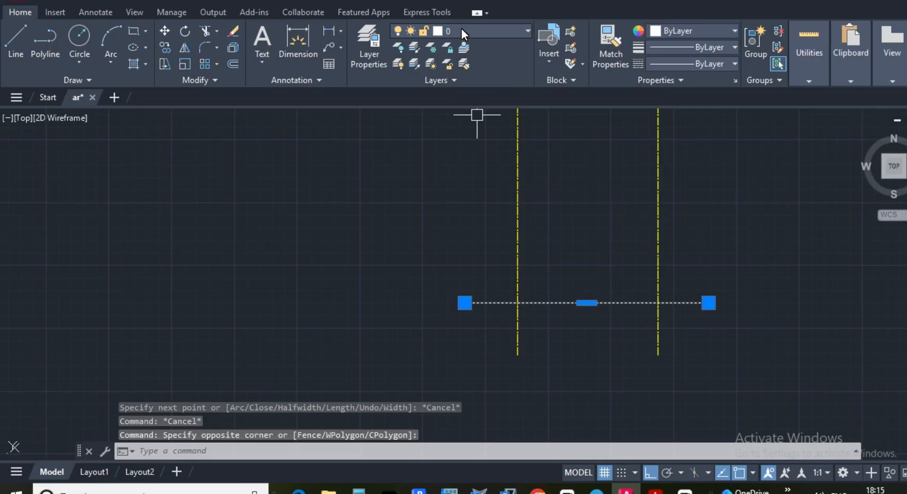
key(Escape)
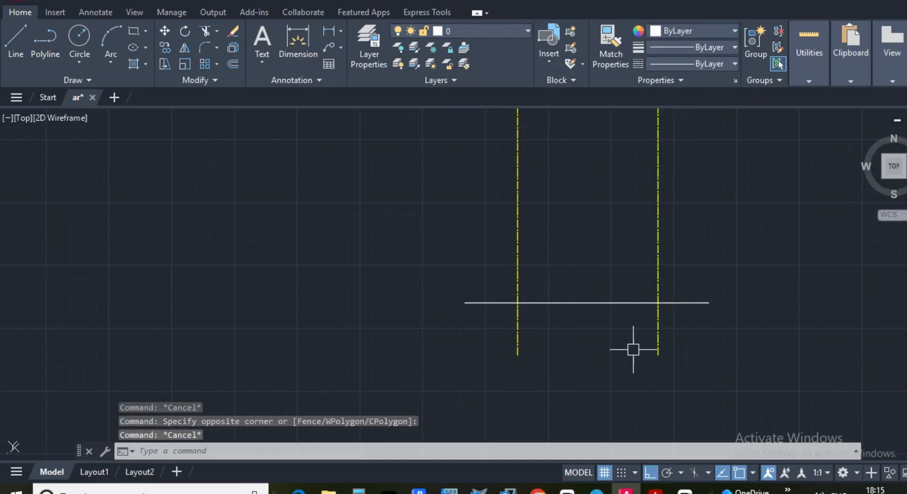
click(631, 345)
click(599, 272)
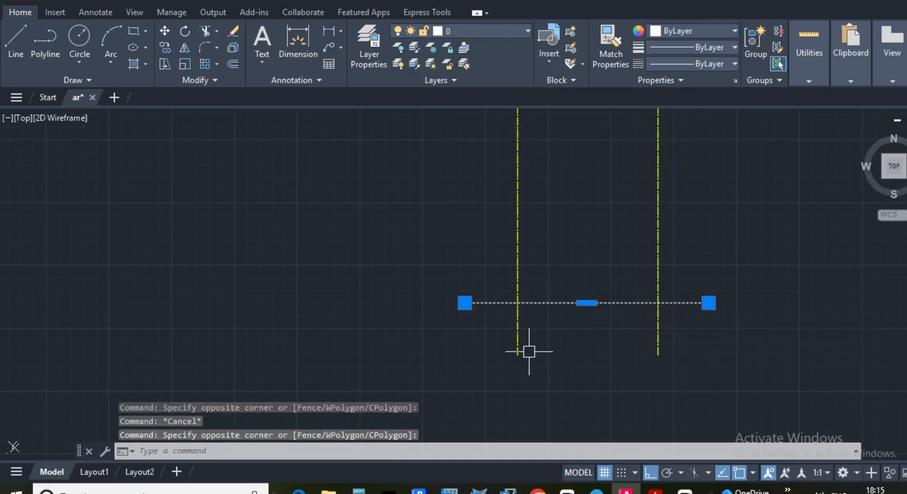
key(Escape)
key(Escape)
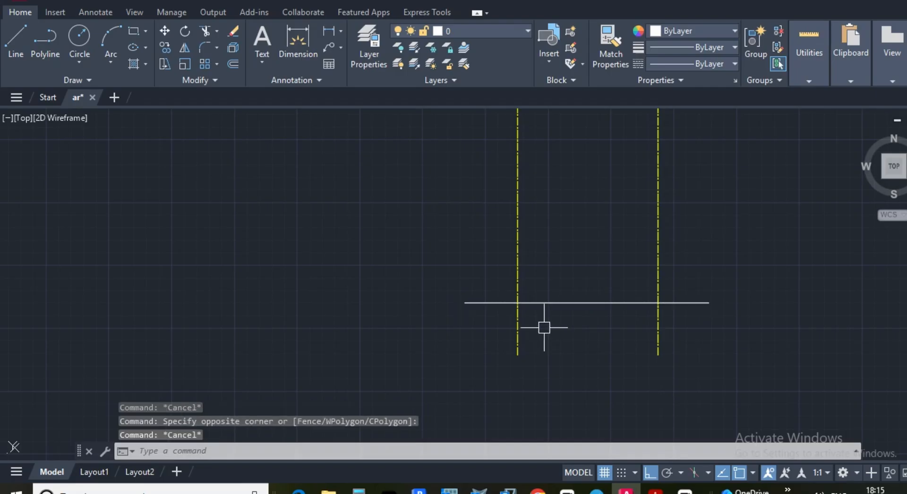
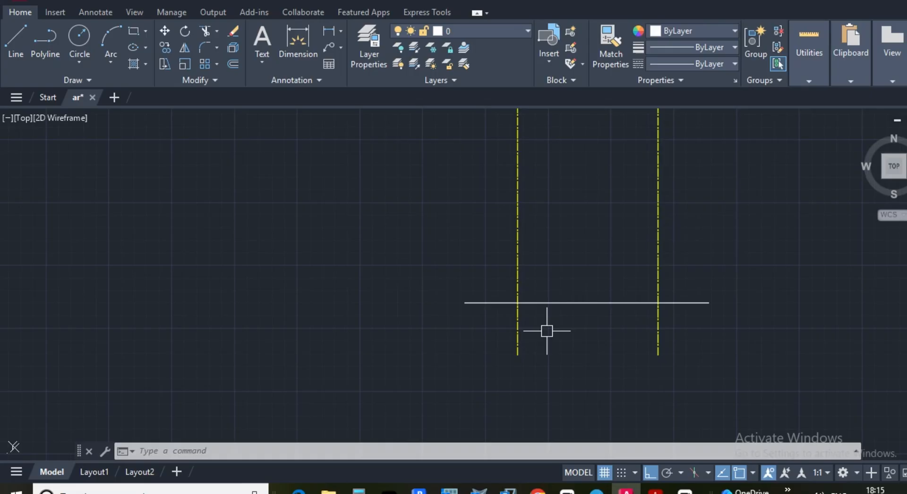
Match the new horizontal line's properties to those of vertical axis A
key(Escape)
key(Escape)
text(M)
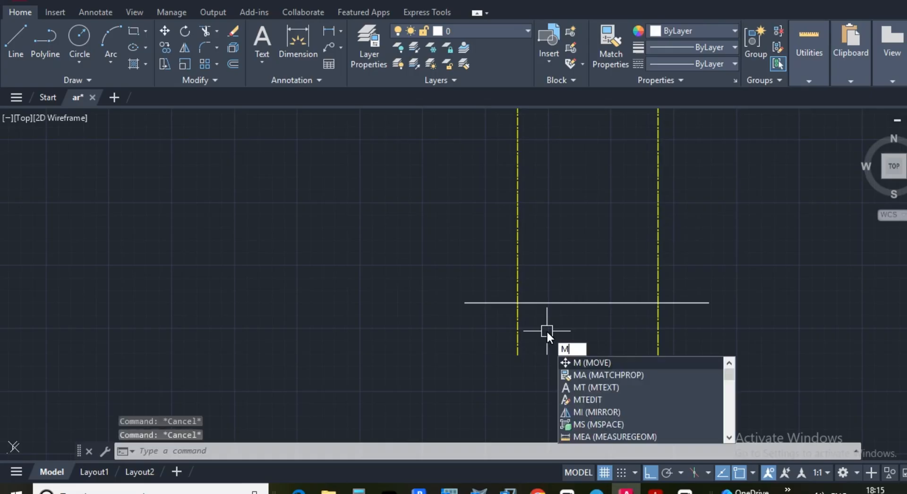
text(A)
key(Return)
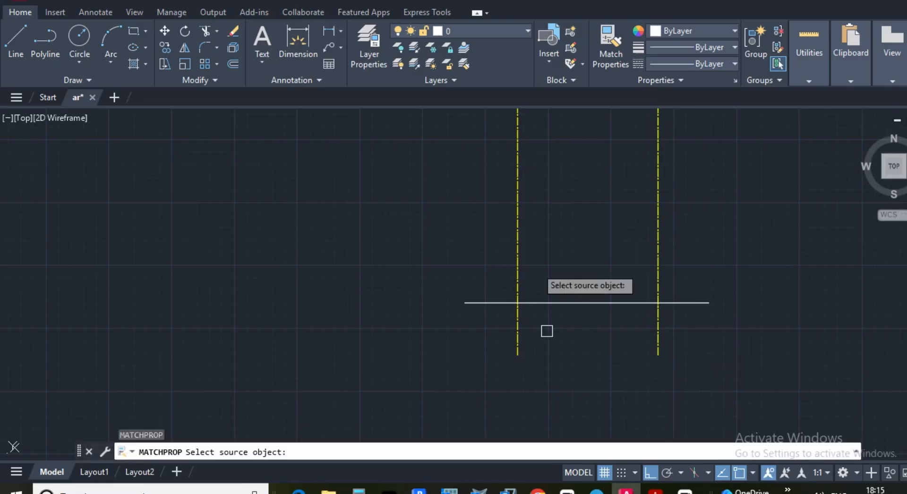
click(518, 262)
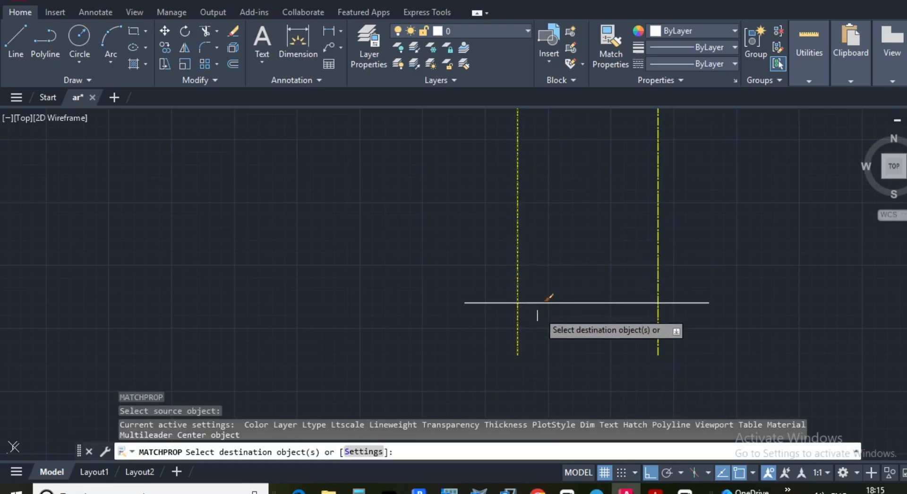
click(588, 303)
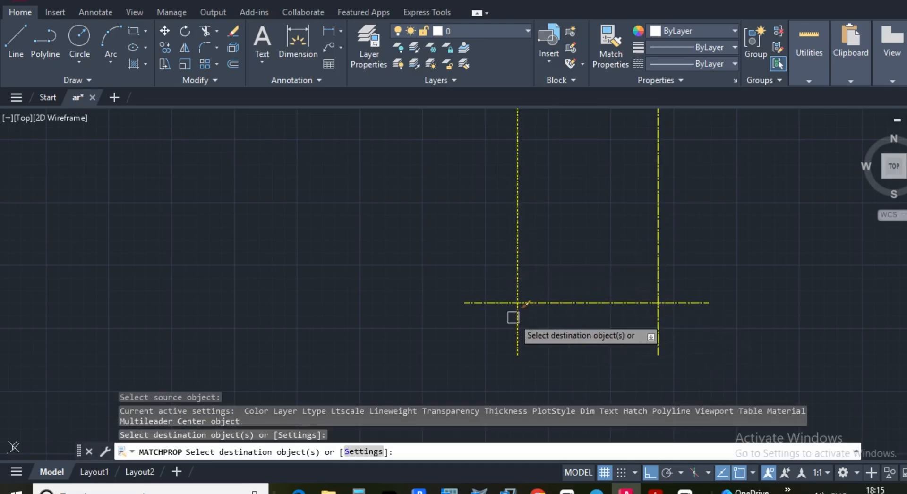
scroll(569, 315, down, 6)
key(Escape)
scroll(569, 257, up, 10)
key(Escape)
key(Escape)
key(Escape)
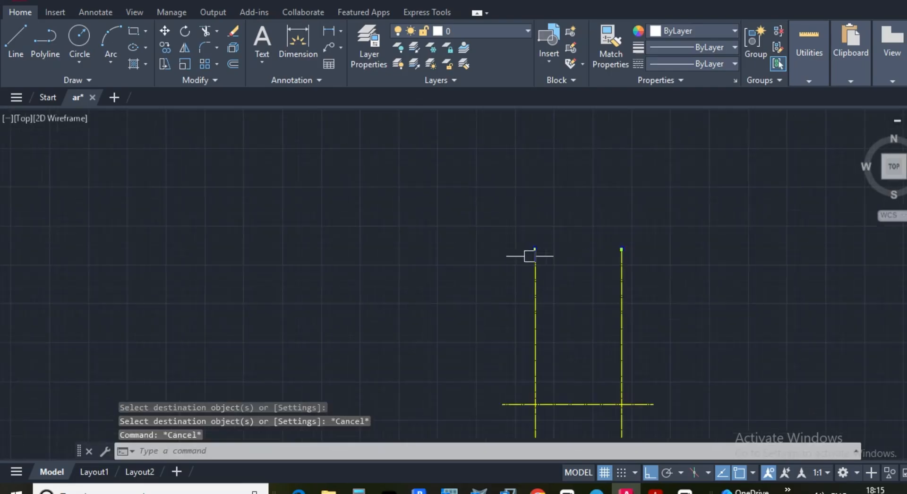
Copy axis A's circle and letter onto the left end of the horizontal axis, with the circle's right edge touching the line
click(537, 205)
click(451, 207)
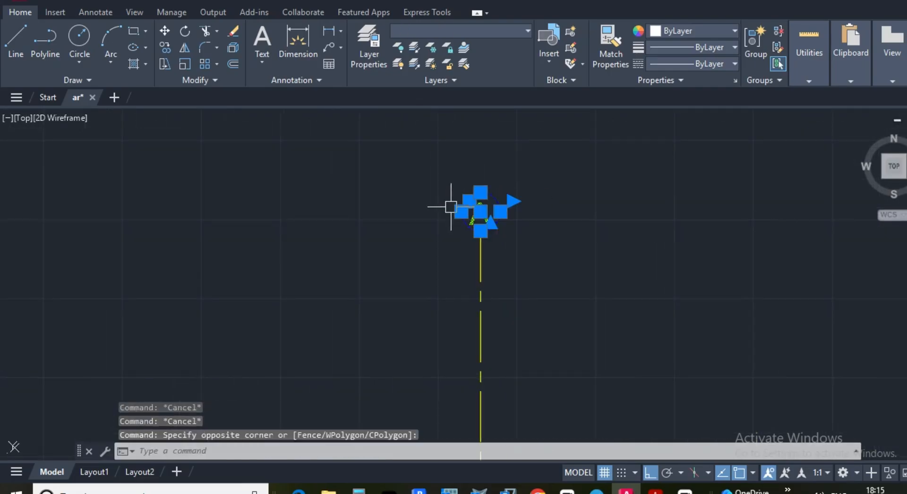
text(o)
key(Return)
scroll(463, 212, up, 4)
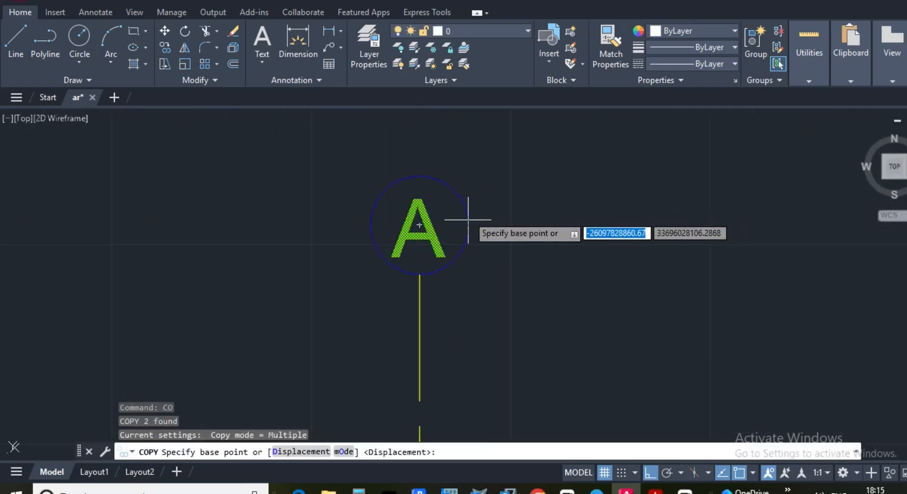
click(468, 219)
scroll(472, 175, down, 5)
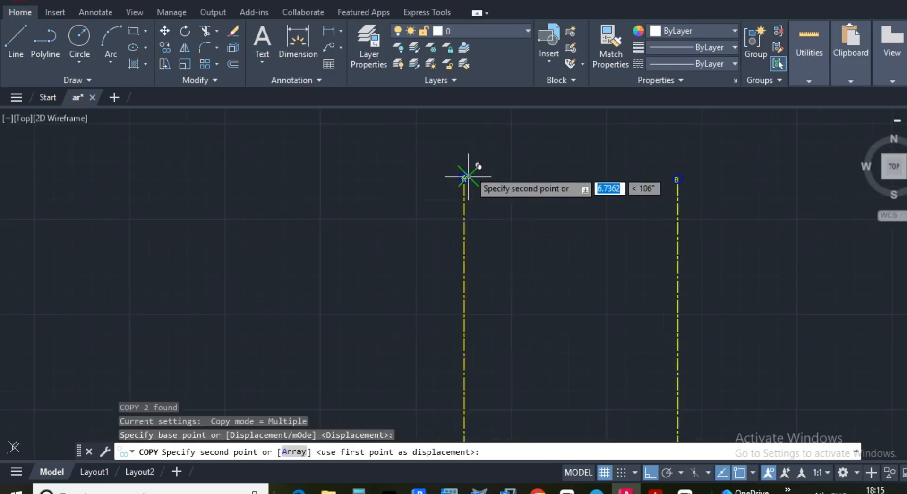
scroll(439, 190, down, 4)
scroll(427, 314, up, 10)
scroll(501, 232, down, 6)
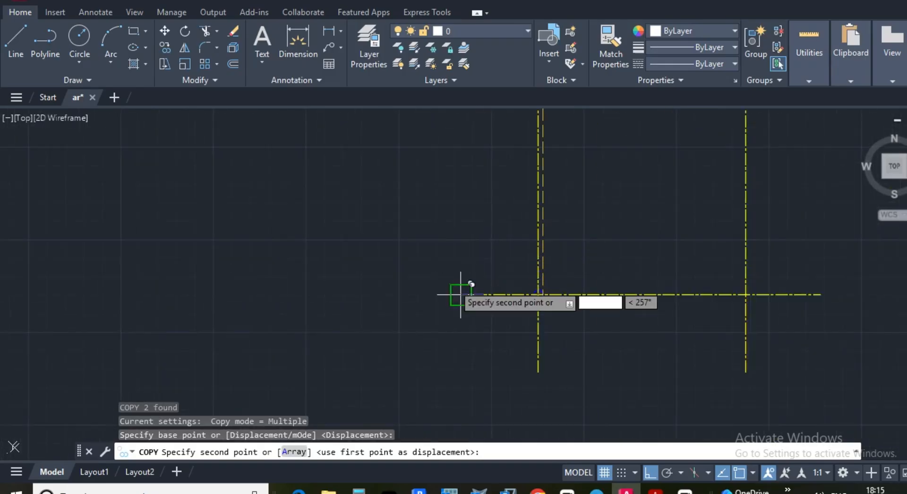
scroll(459, 288, up, 6)
click(468, 326)
scroll(464, 341, up, 6)
key(Escape)
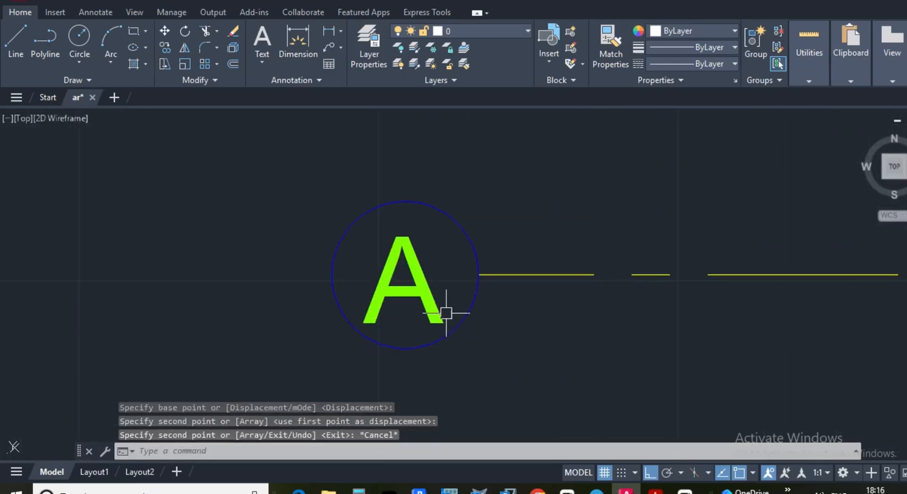
key(Escape)
Change the letter in the horizontal axis's bubble to 1
click(446, 287)
click(381, 293)
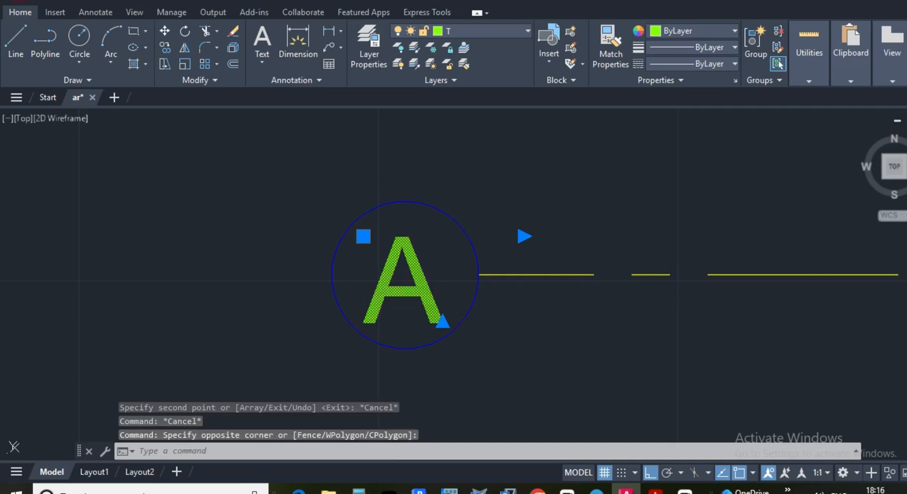
double_click(444, 285)
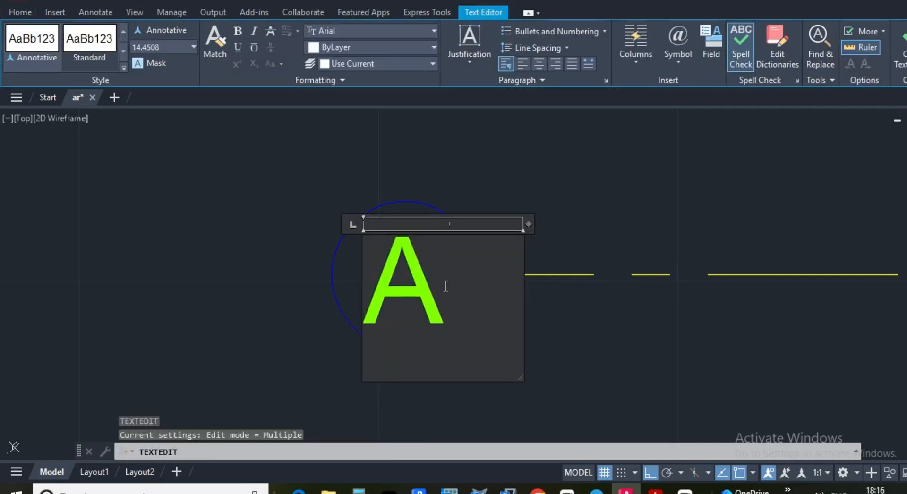
key(BackSpace)
text(1)
click(608, 212)
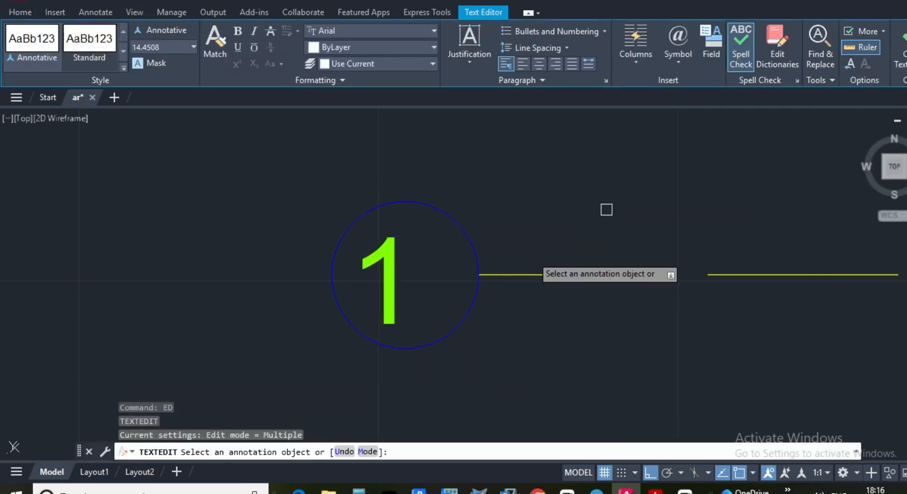
key(Escape)
key(Escape)
key(Escape)
Try to move the 1 sideways with Ortho on to center it in the horizontal axis's circle
click(465, 264)
click(452, 250)
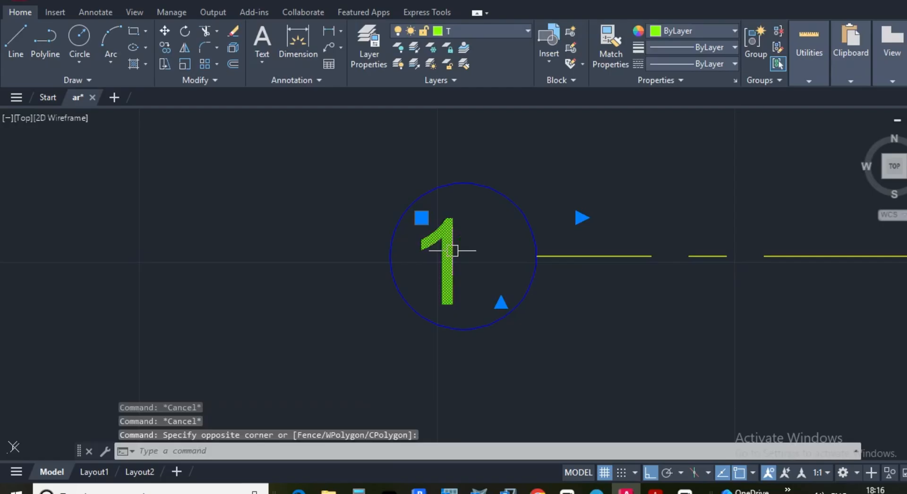
text(m)
key(Return)
click(479, 231)
scroll(482, 230, up, 4)
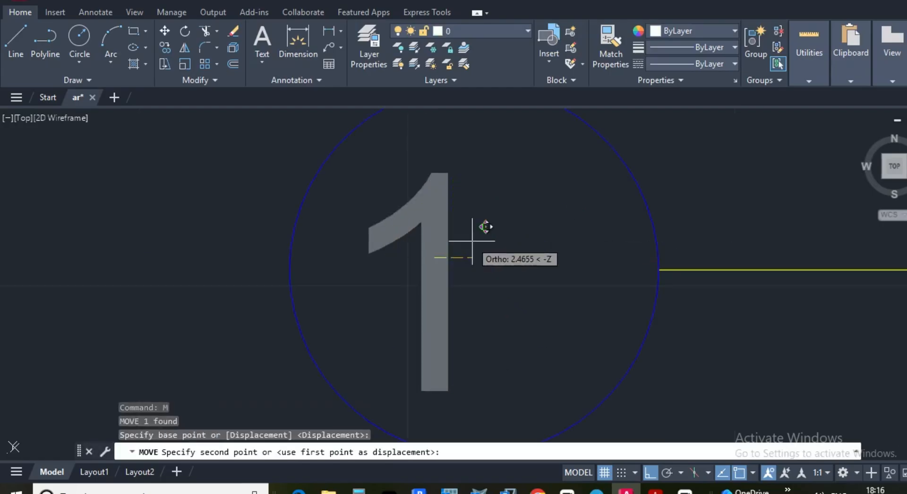
click(501, 232)
scroll(466, 239, down, 4)
Move the 1 freely with Ortho off so it sits centered inside the horizontal axis's circle
click(444, 241)
scroll(425, 239, up, 4)
click(426, 239)
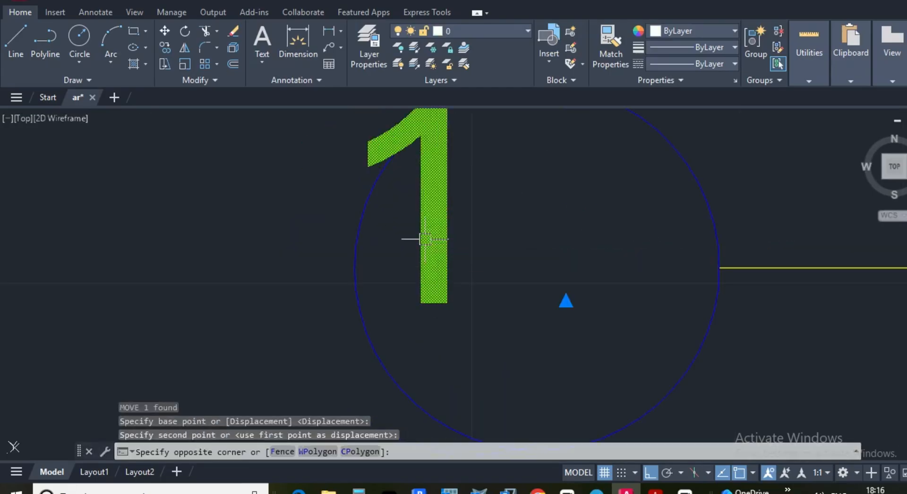
text(m)
key(Return)
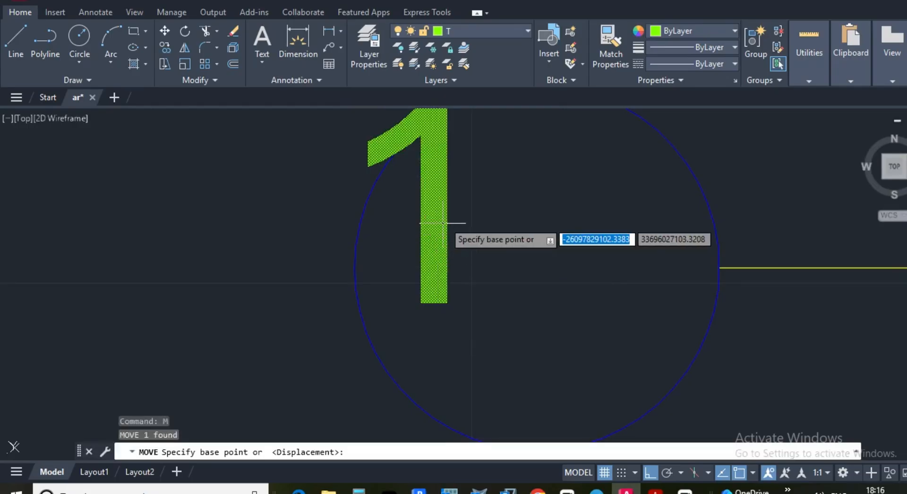
click(446, 214)
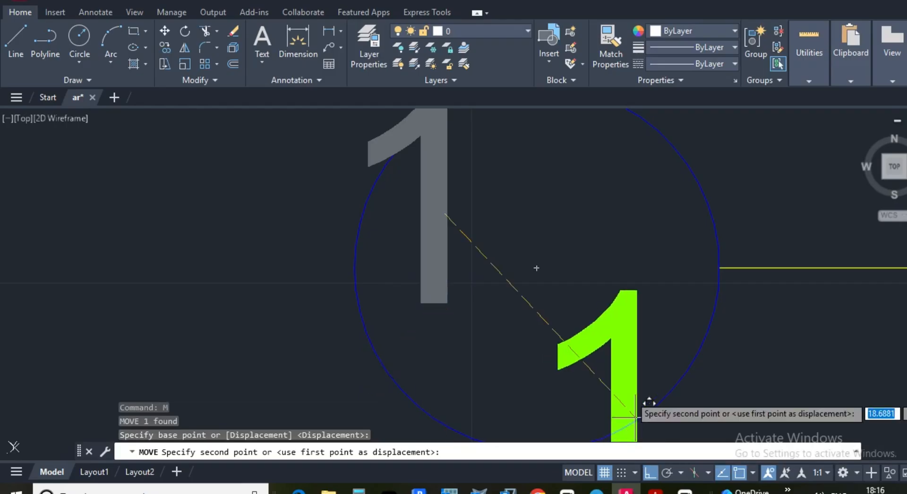
key(F8)
scroll(536, 268, down, 5)
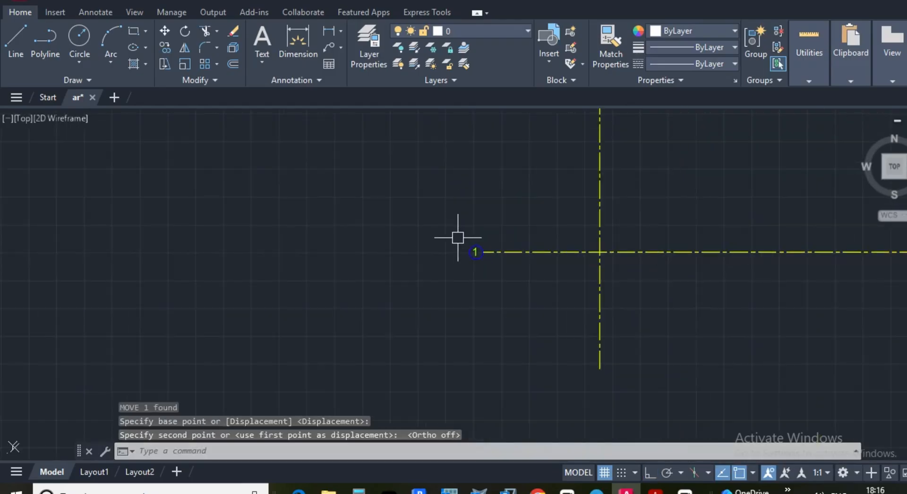
key(Escape)
key(Escape)
key(Escape)
scroll(624, 247, up, 3)
scroll(624, 247, up, 4)
scroll(416, 312, up, 4)
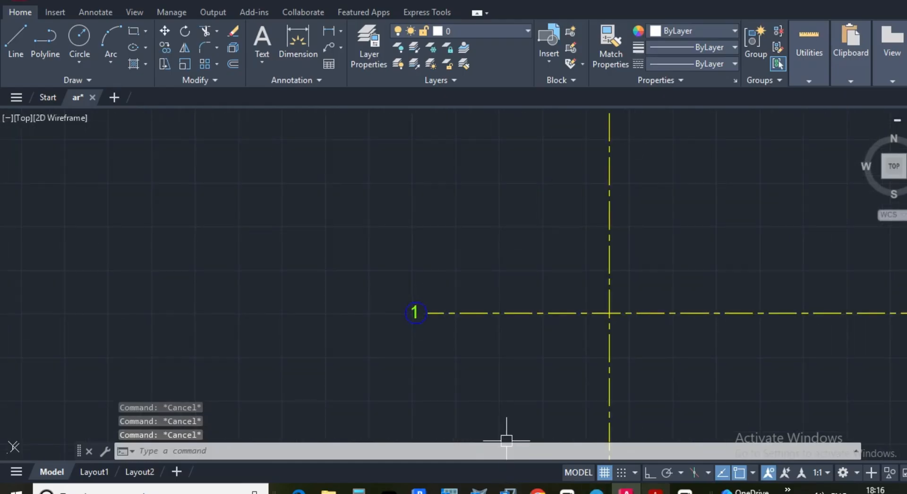
Switch to the ground floor plan PDF, check the spacing between axes 1 and 2, and return to the AutoCAD drawing
click(655, 492)
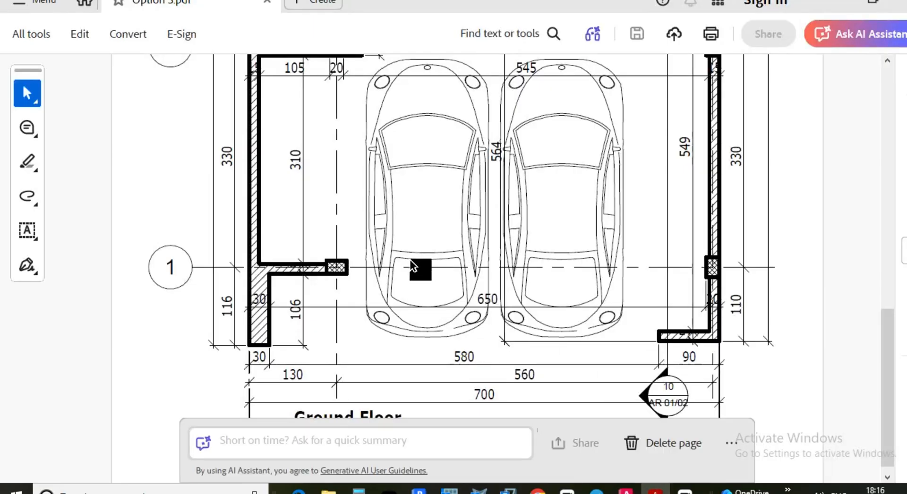
right_click(420, 226)
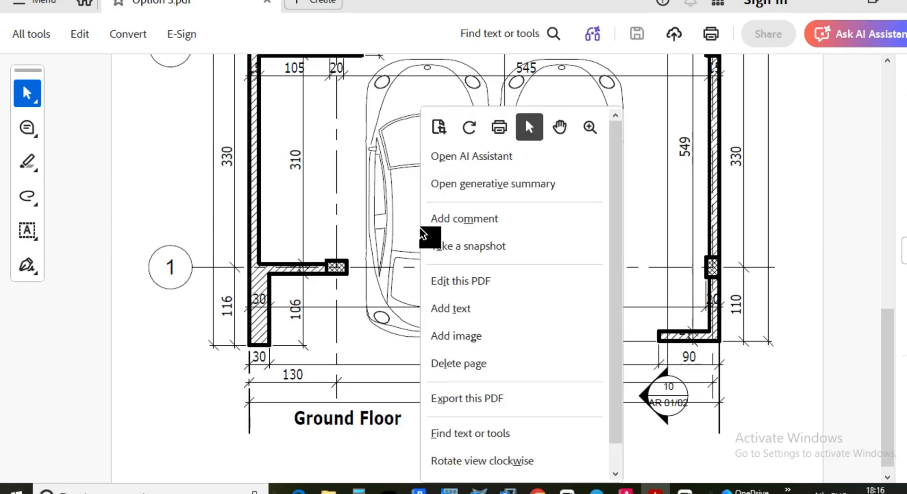
click(381, 223)
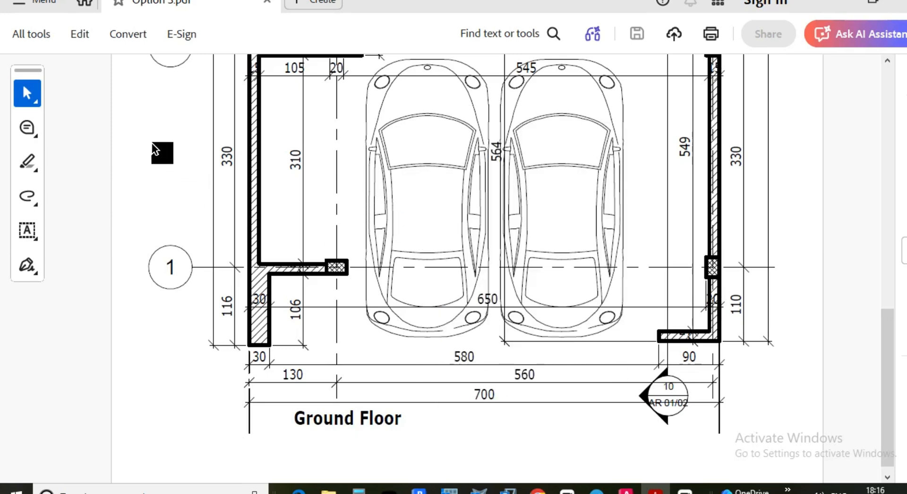
scroll(178, 152, up, 3)
scroll(178, 152, up, 2)
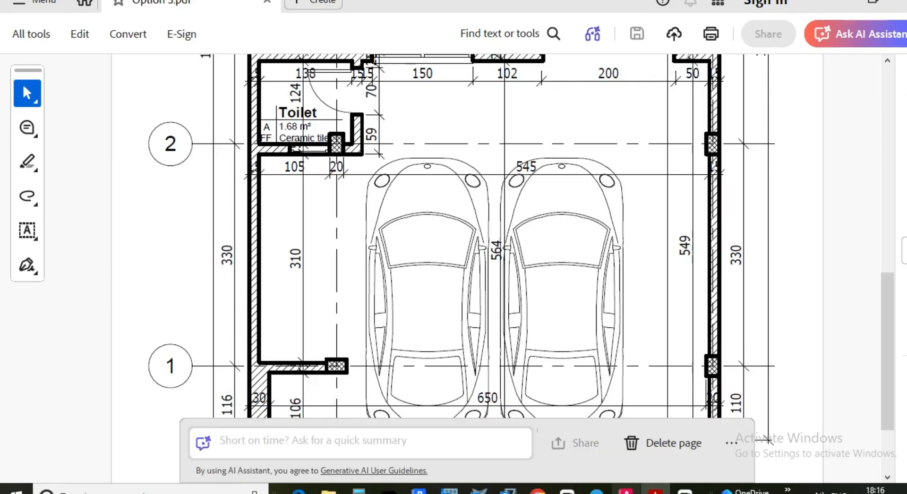
click(626, 492)
Copy horizontal axis 1 with its circle and number 330 straight up, using Ortho
click(501, 340)
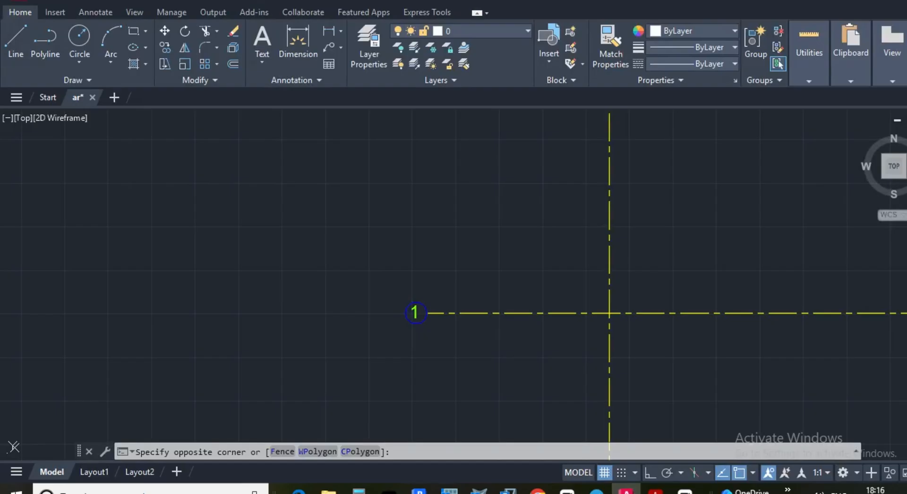
click(326, 243)
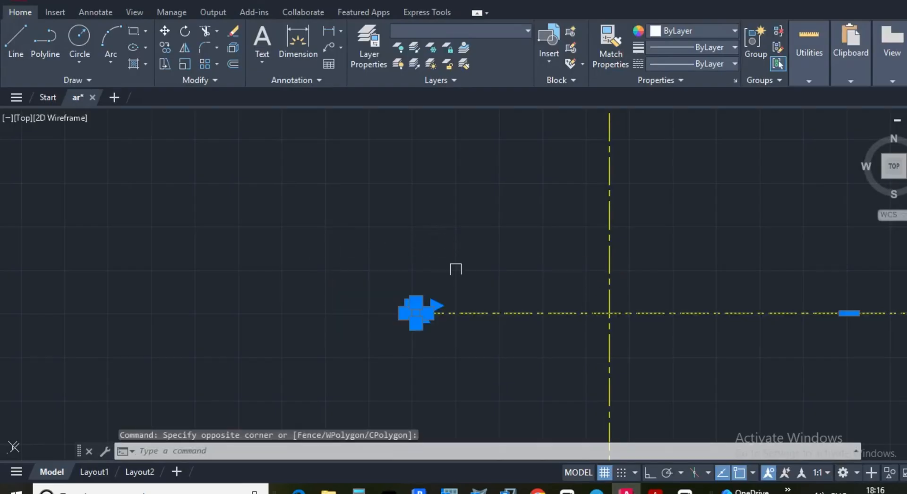
click(482, 361)
click(243, 193)
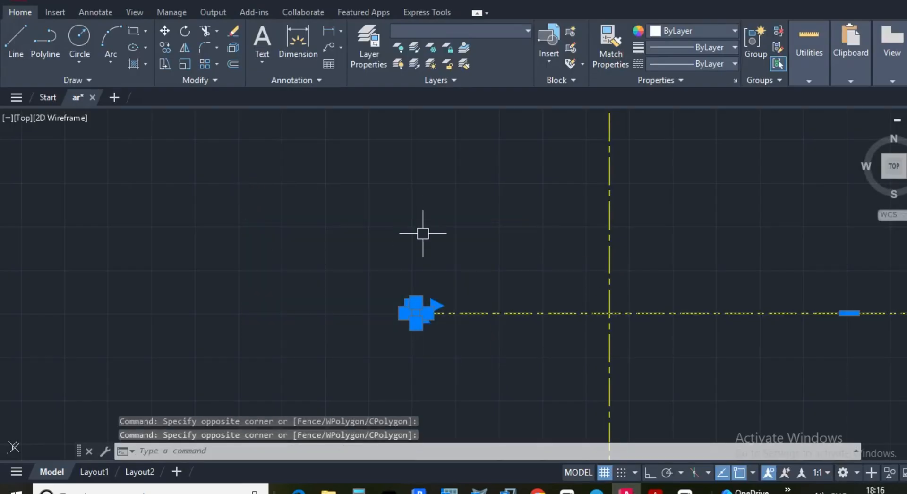
text(CO)
key(Return)
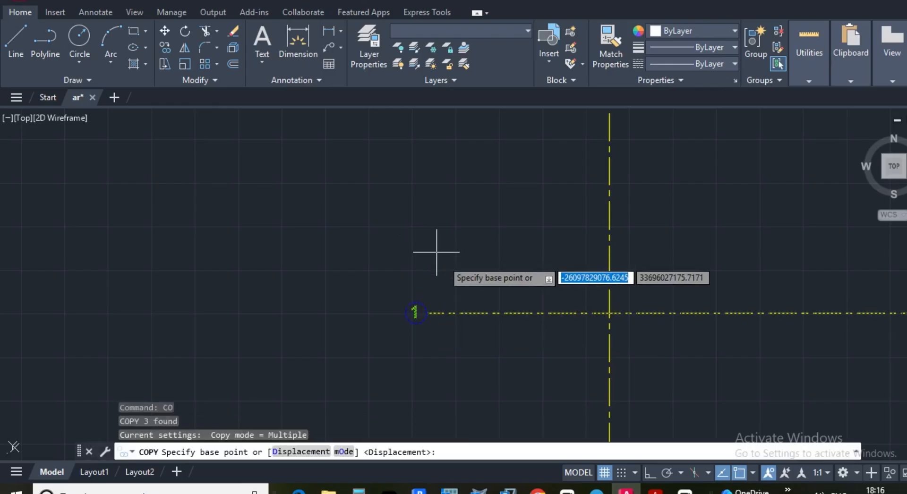
click(534, 313)
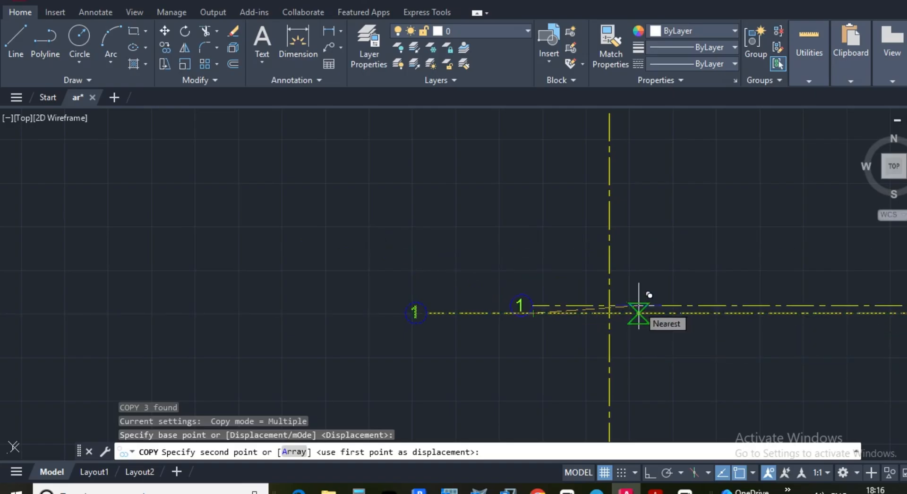
key(F8)
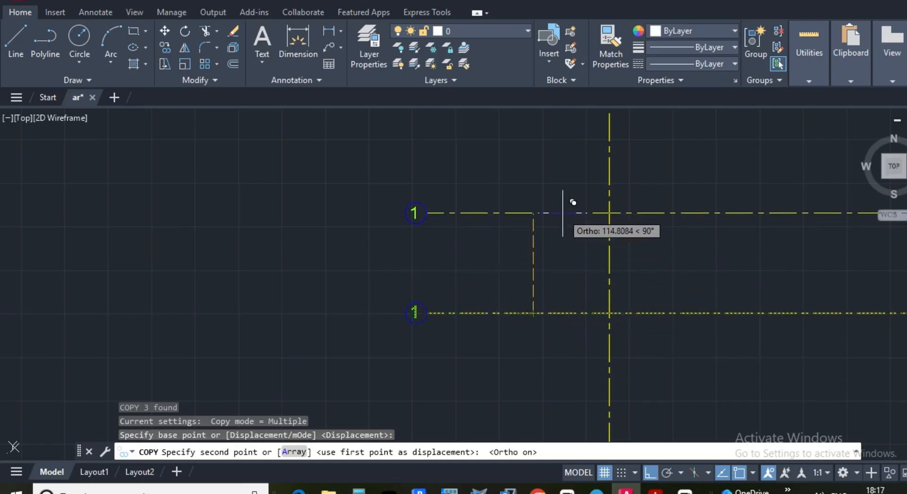
text(339)
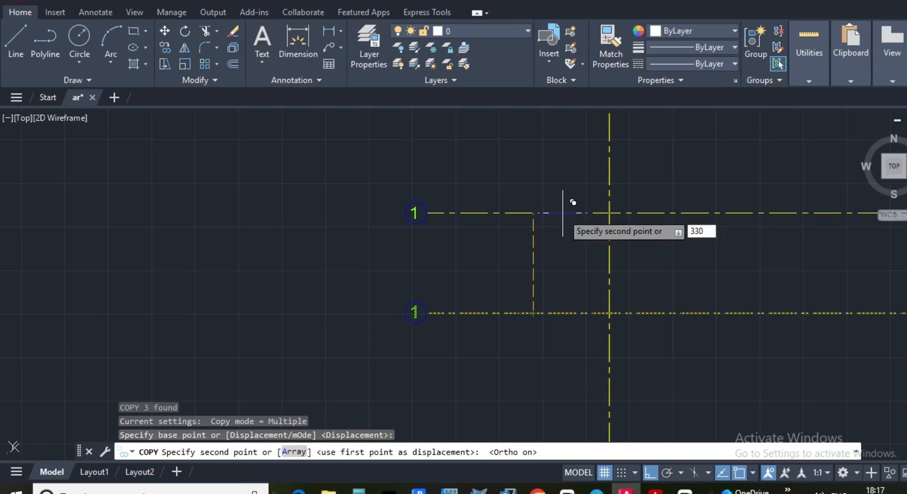
key(Return)
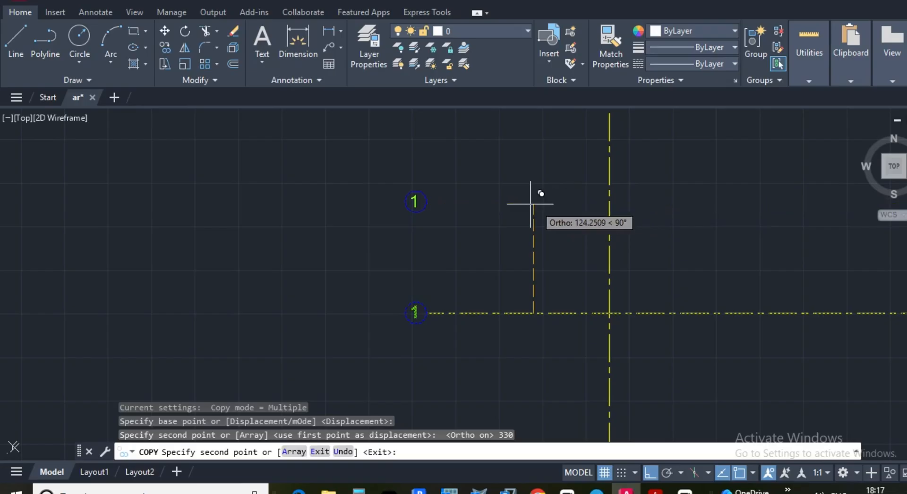
key(Return)
scroll(462, 244, down, 2)
scroll(464, 208, up, 4)
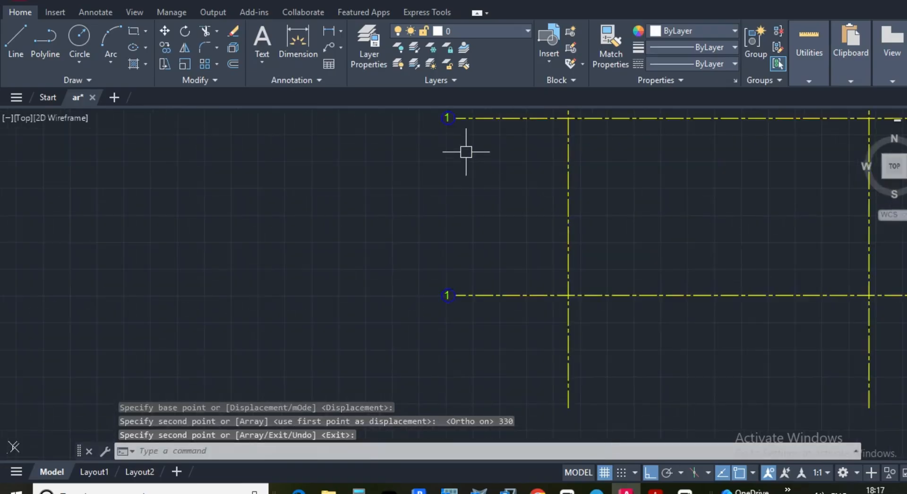
key(Escape)
key(Escape)
key(Escape)
Change the number in the copied upper axis's bubble to 2
scroll(454, 142, up, 8)
click(379, 210)
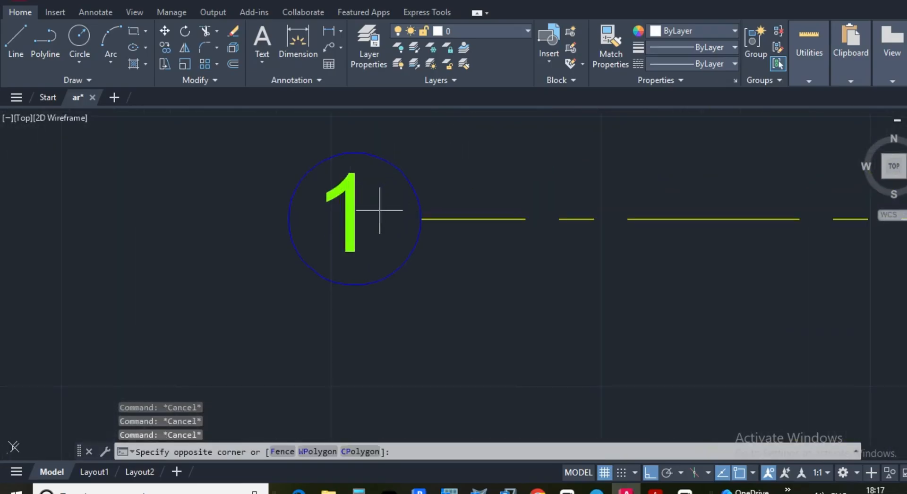
click(339, 211)
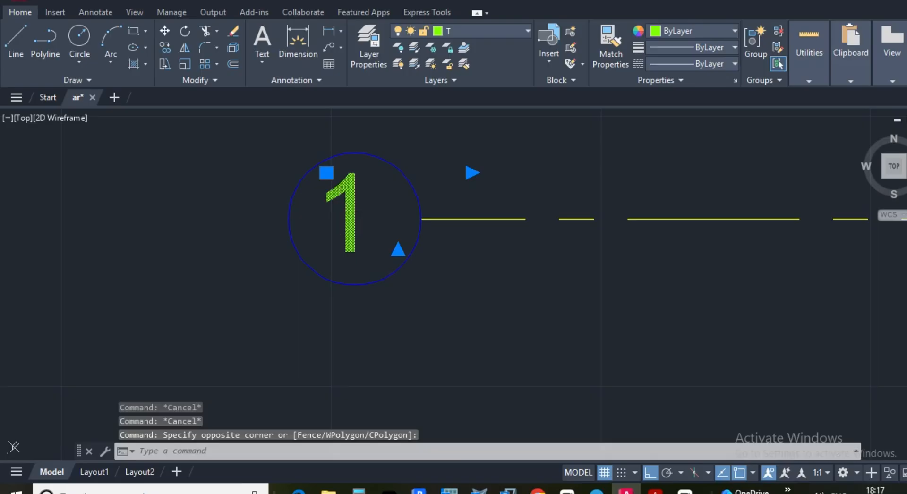
double_click(368, 217)
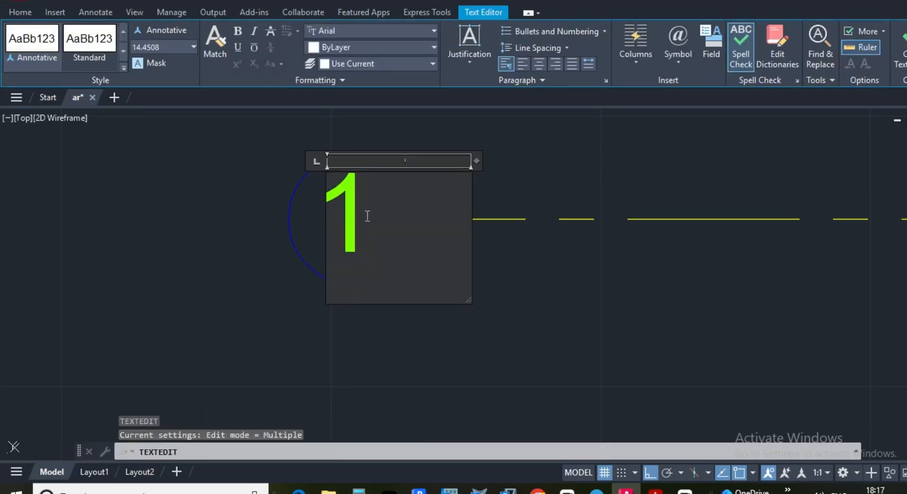
key(BackSpace)
text(2)
scroll(368, 216, down, 6)
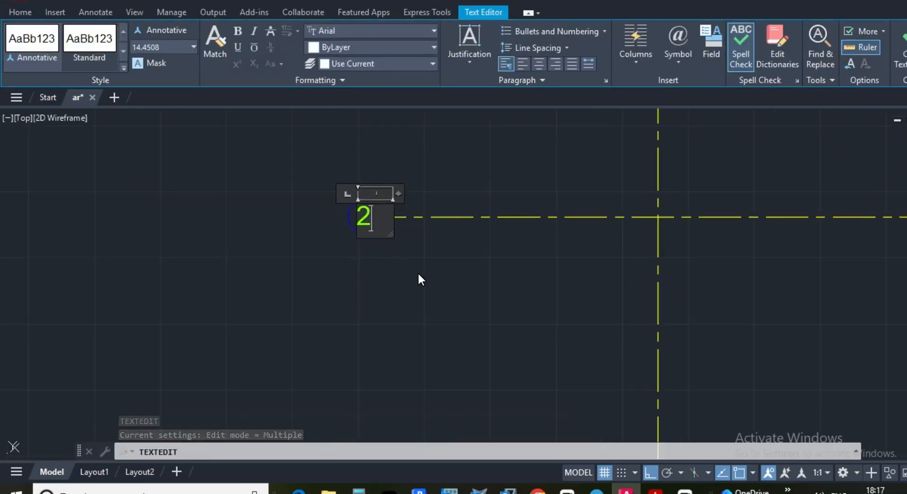
click(420, 278)
scroll(425, 241, down, 4)
scroll(440, 223, down, 6)
key(Escape)
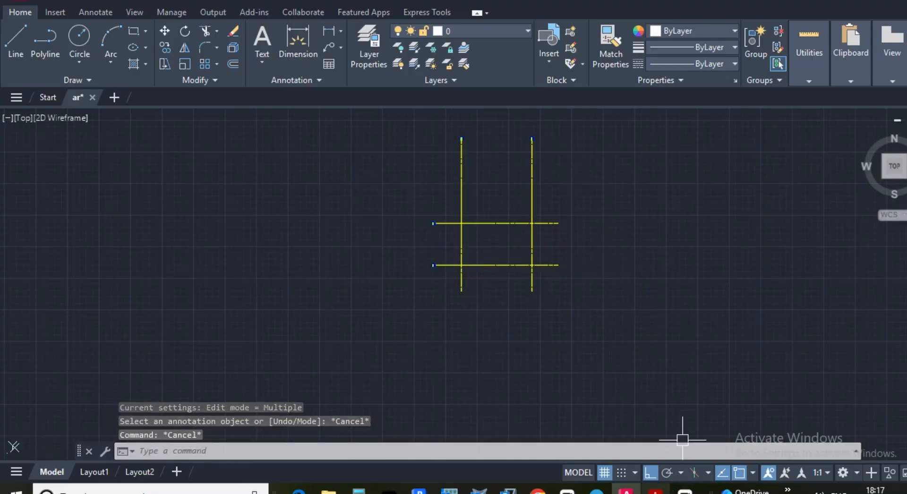
Switch to the floor plan PDF, check the axis spacings above axis 2, and return to the AutoCAD drawing
key(alt+Tab)
scroll(563, 228, up, 3)
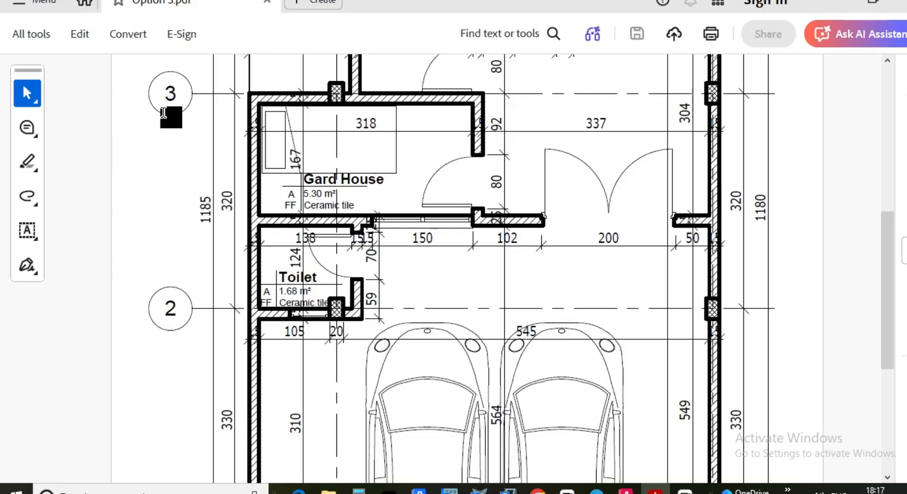
mouse_move(687, 461)
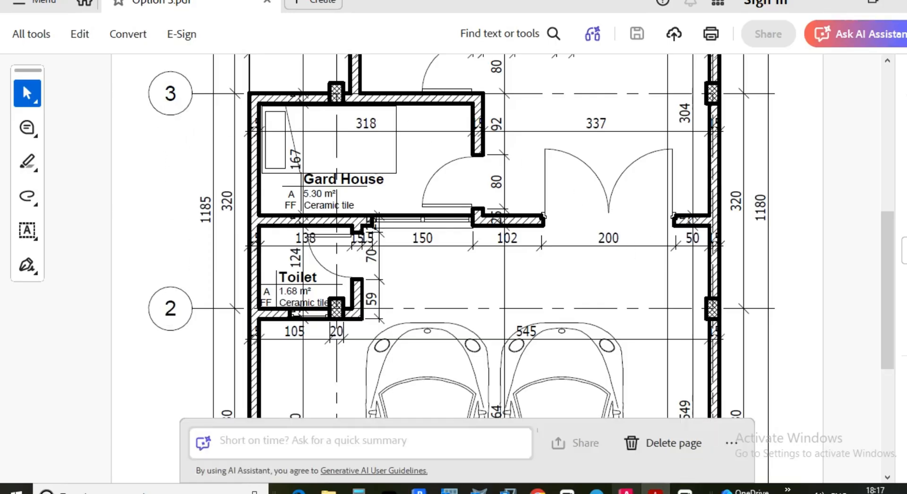
click(626, 491)
Copy horizontal axis 2 with its circle and number 1185 straight up
scroll(362, 163, up, 6)
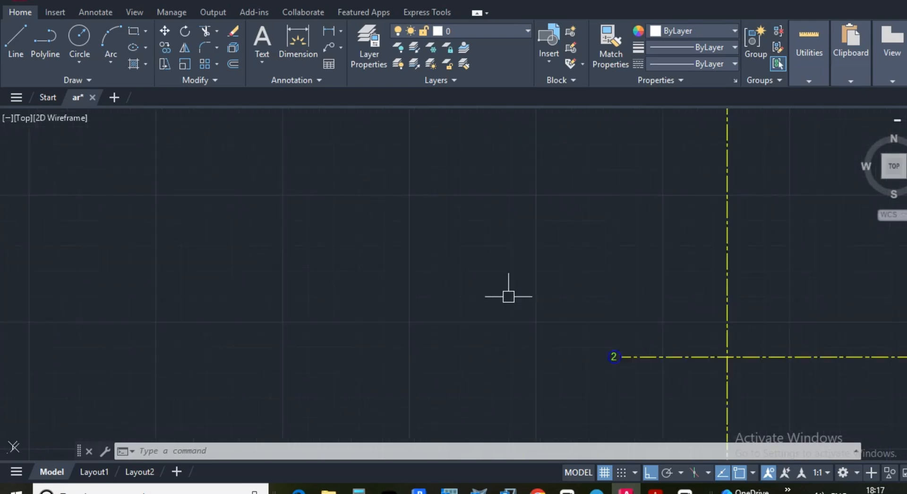
click(678, 399)
click(515, 257)
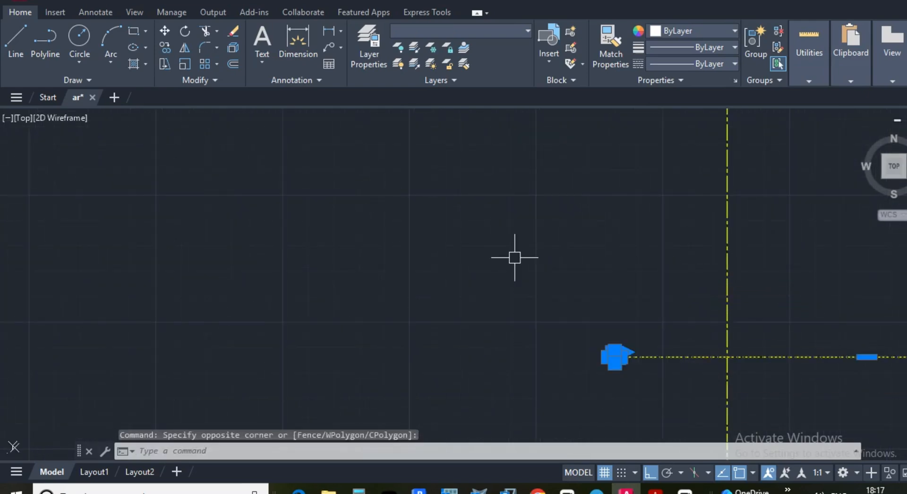
text(CO)
key(Return)
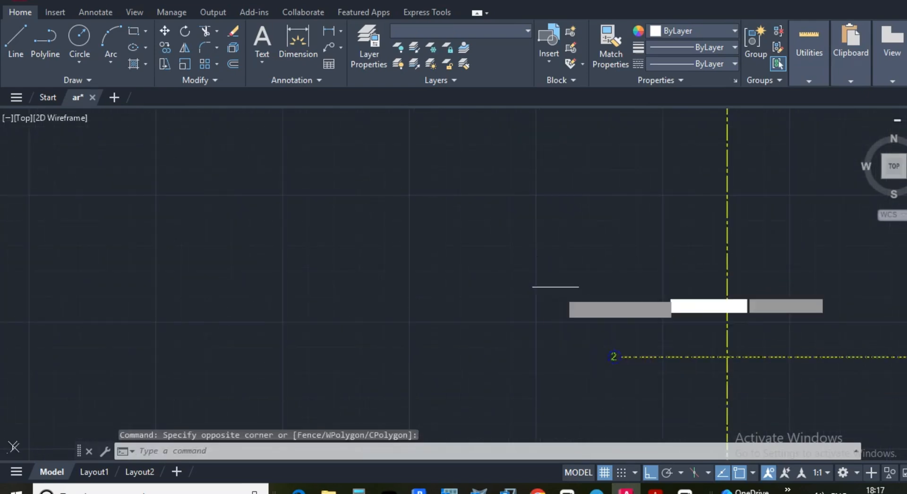
click(655, 357)
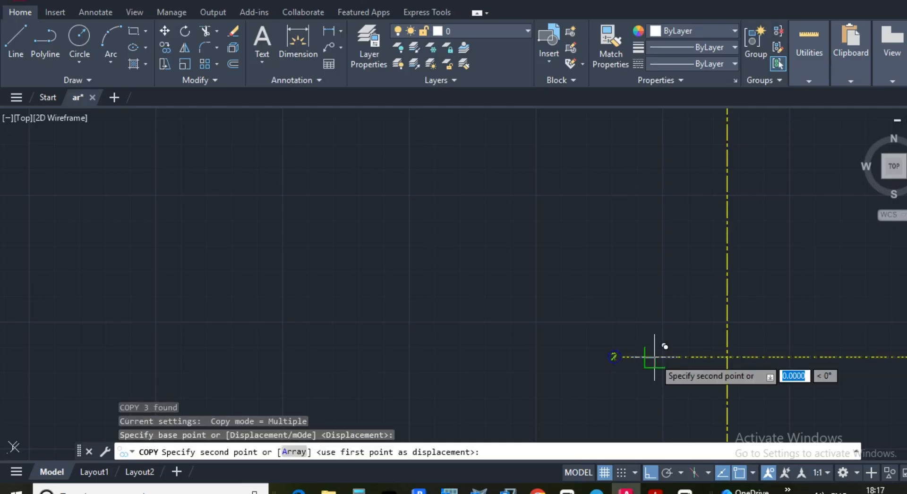
text(11)
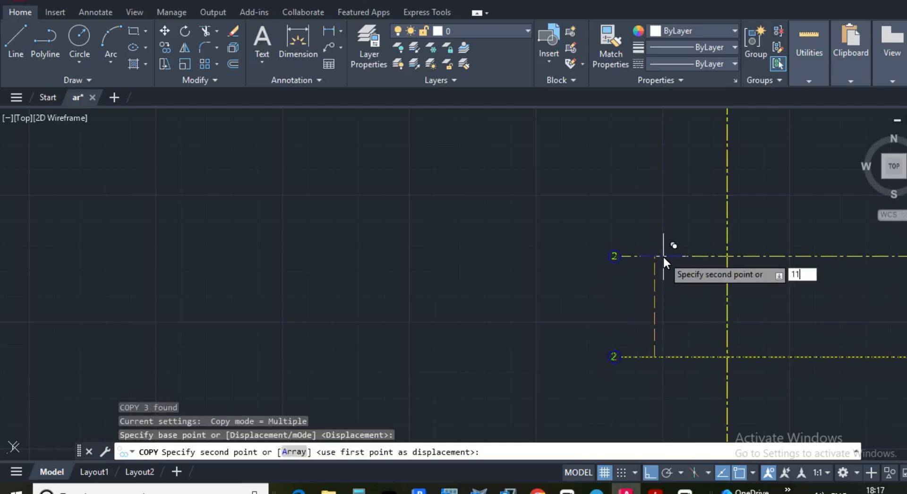
text(85)
key(Return)
scroll(609, 262, down, 3)
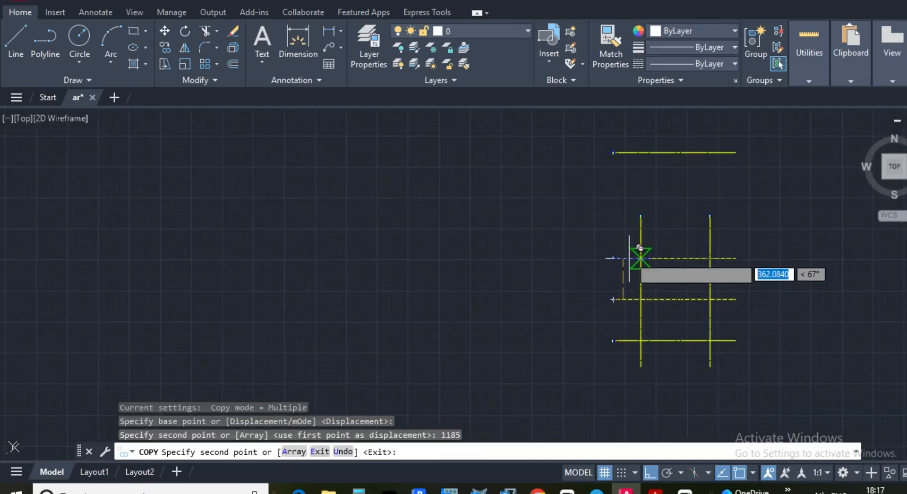
key(Escape)
scroll(646, 194, up, 4)
scroll(541, 240, down, 4)
key(Escape)
key(Escape)
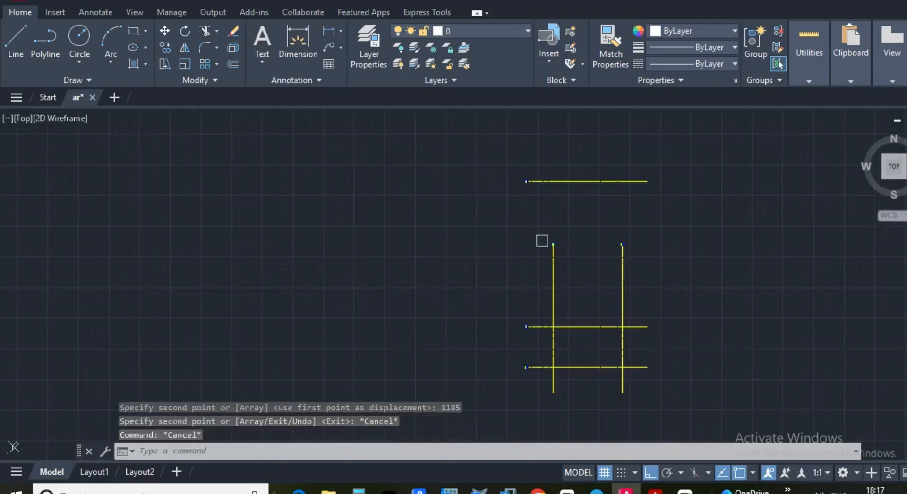
click(656, 277)
click(527, 212)
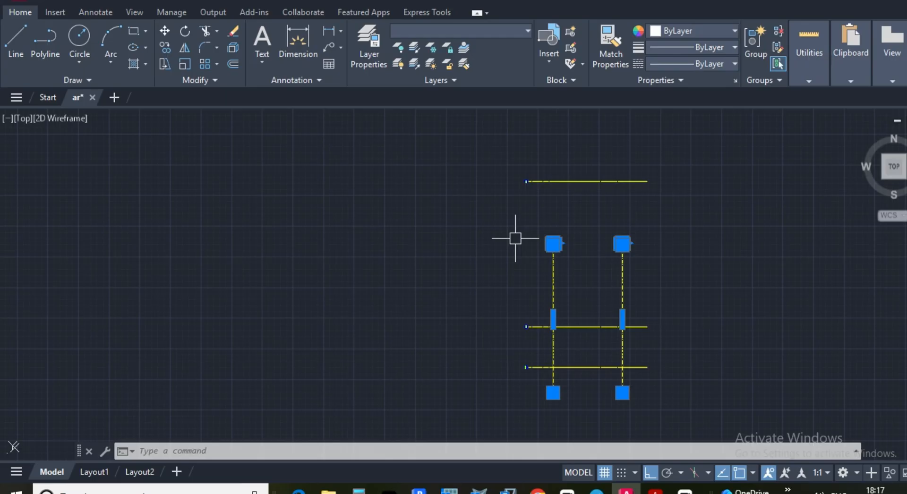
text(s)
key(Return)
key(Escape)
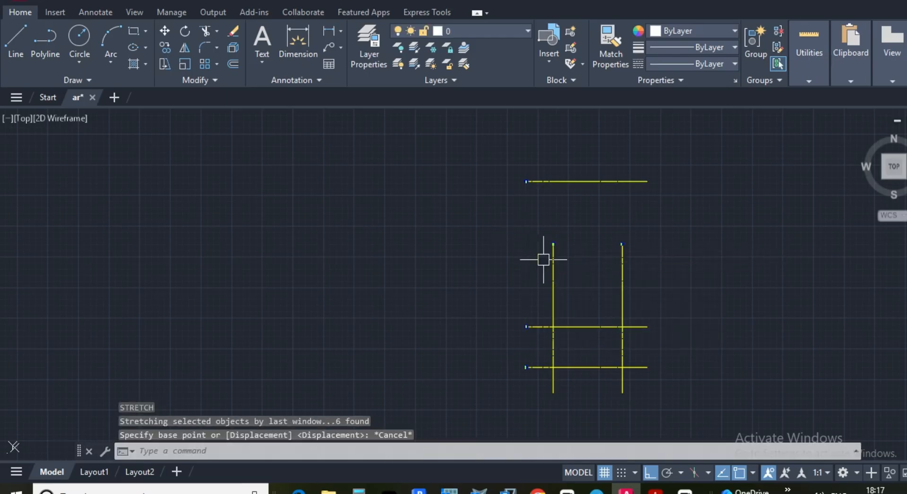
Stretch the upper ends of vertical axes A and B, with their bubbles, straight up past the topmost horizontal axis
click(700, 295)
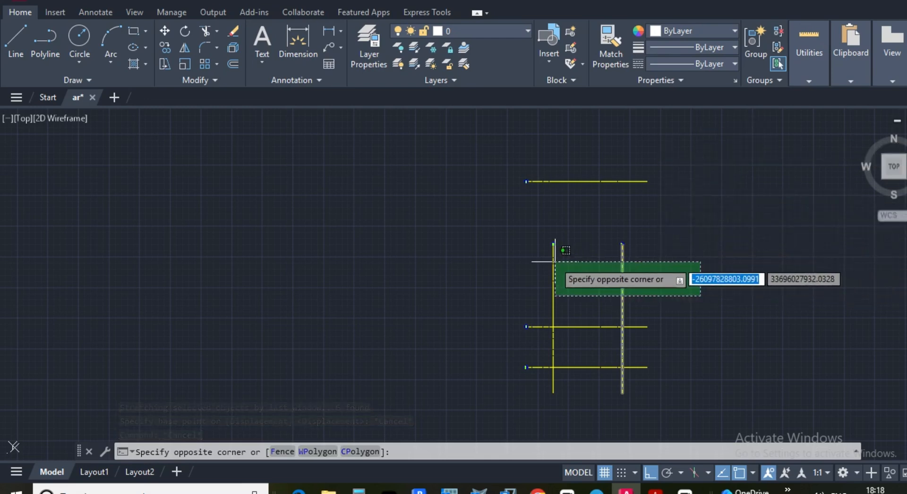
click(508, 212)
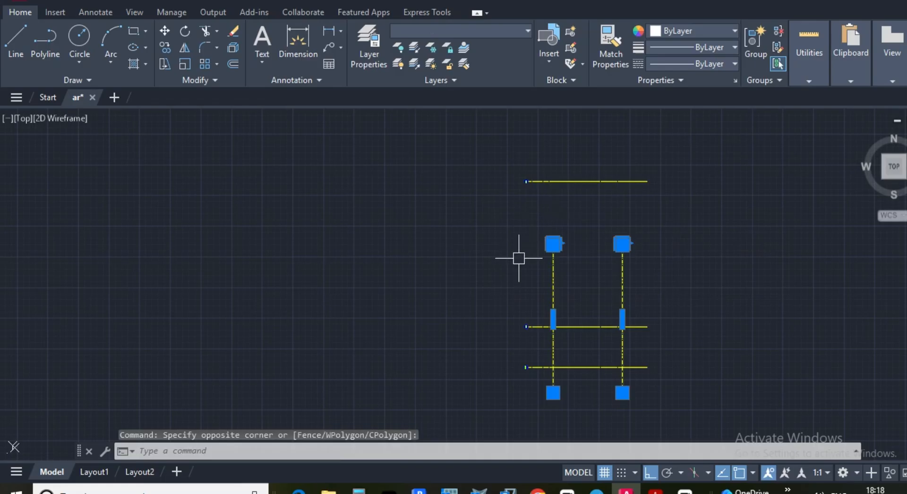
text(s)
key(Return)
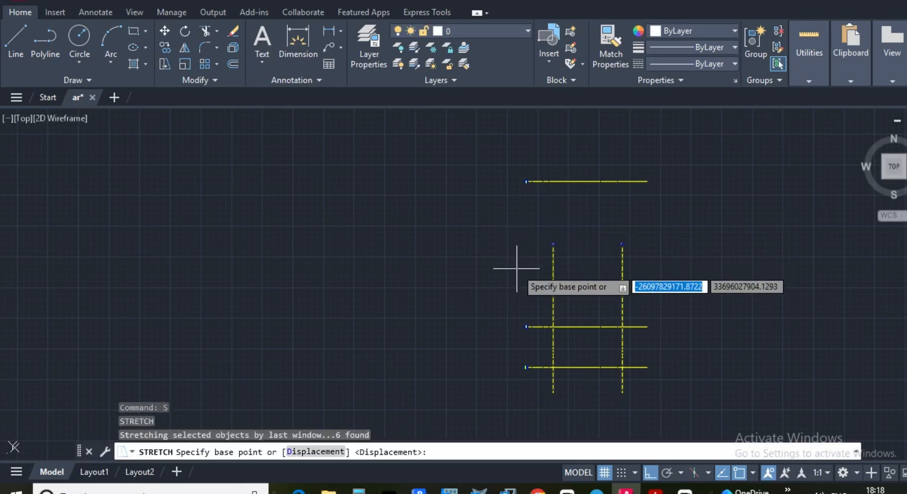
click(517, 268)
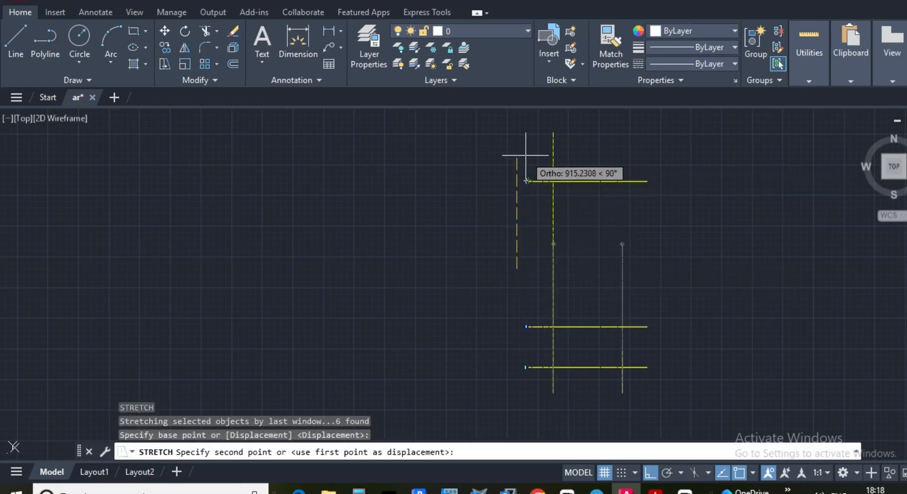
scroll(526, 155, up, 4)
click(514, 189)
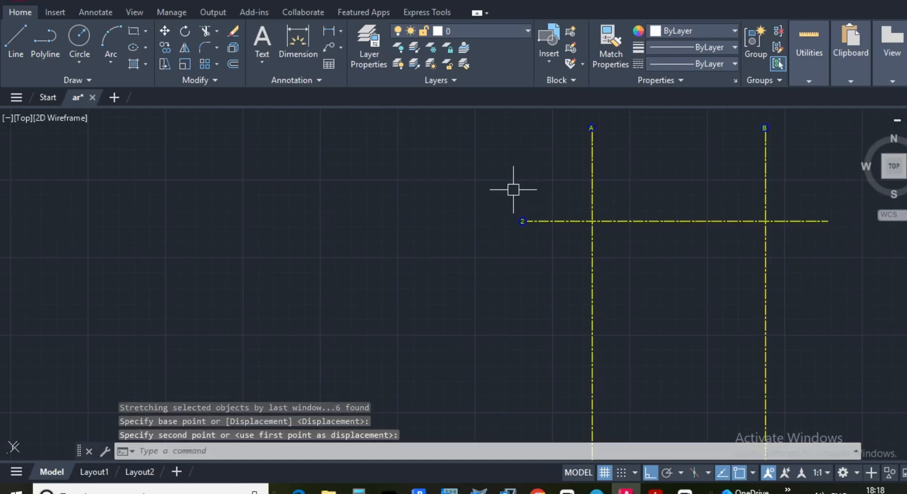
scroll(514, 191, down, 5)
scroll(561, 188, up, 3)
key(Escape)
Stretch the upper ends and bubbles of axes A and B about 307 further straight up, using Ortho
middle_drag(661, 222, 622, 298)
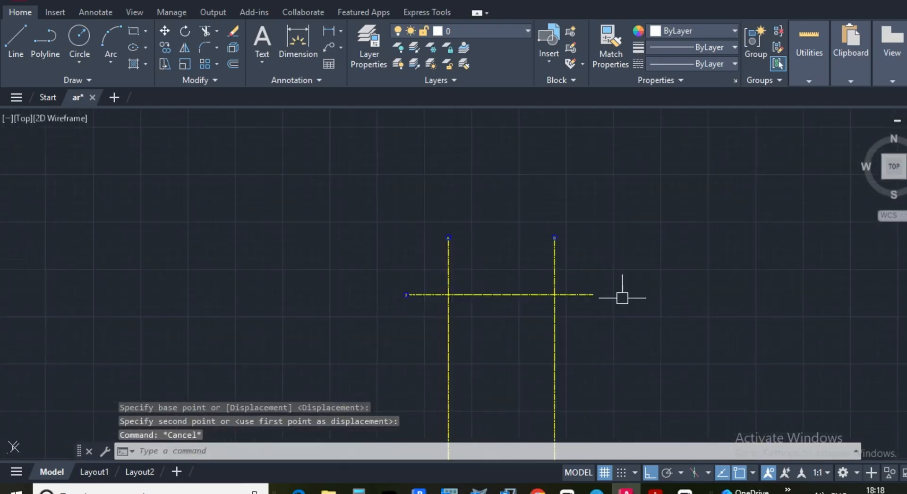
key(Escape)
click(598, 257)
key(Escape)
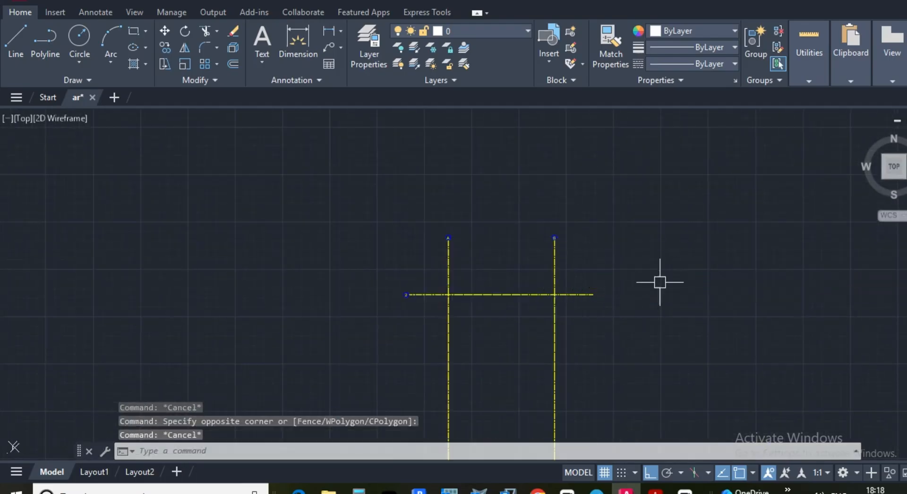
click(612, 256)
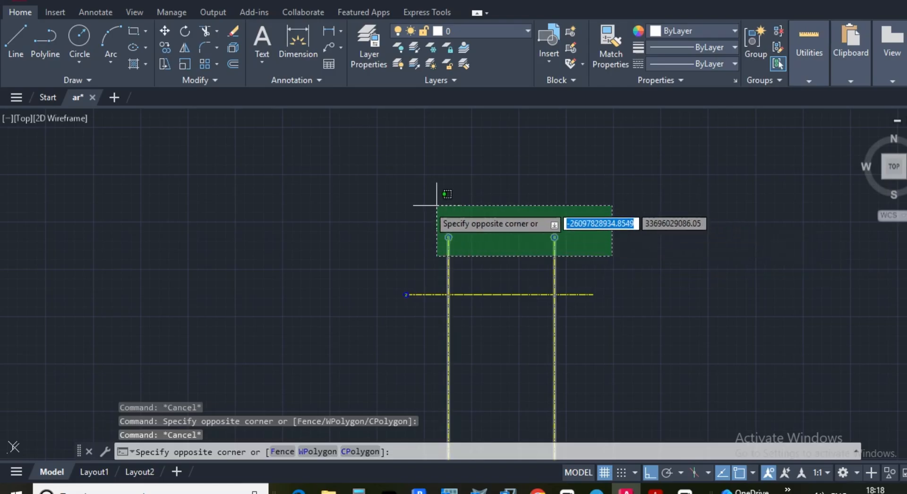
click(364, 191)
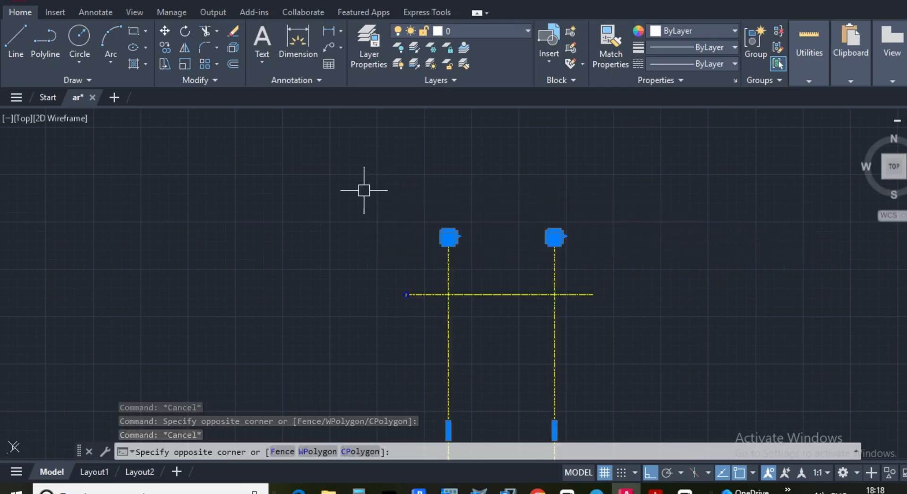
text(S)
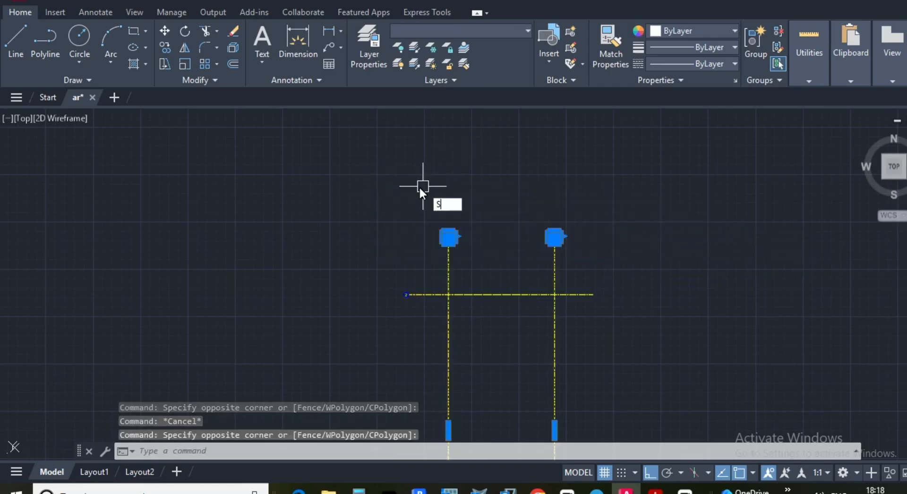
key(Return)
scroll(411, 255, up, 4)
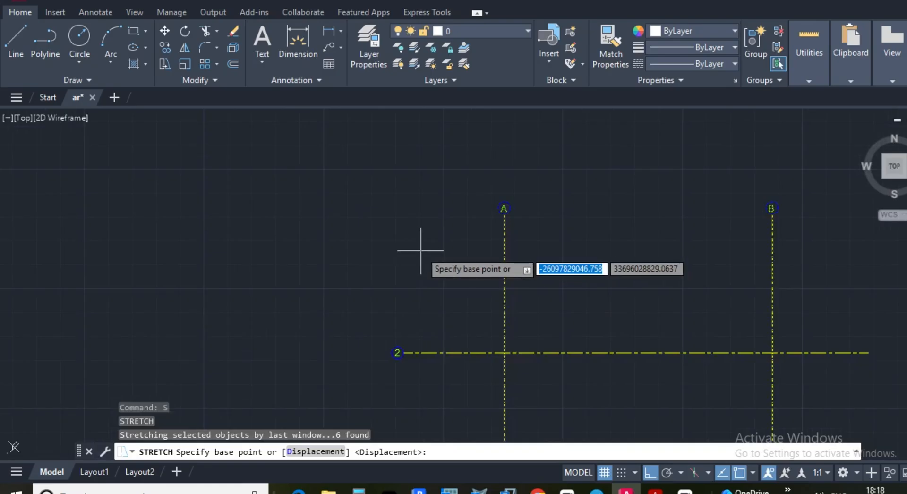
click(420, 251)
scroll(420, 284, down, 4)
scroll(418, 222, up, 2)
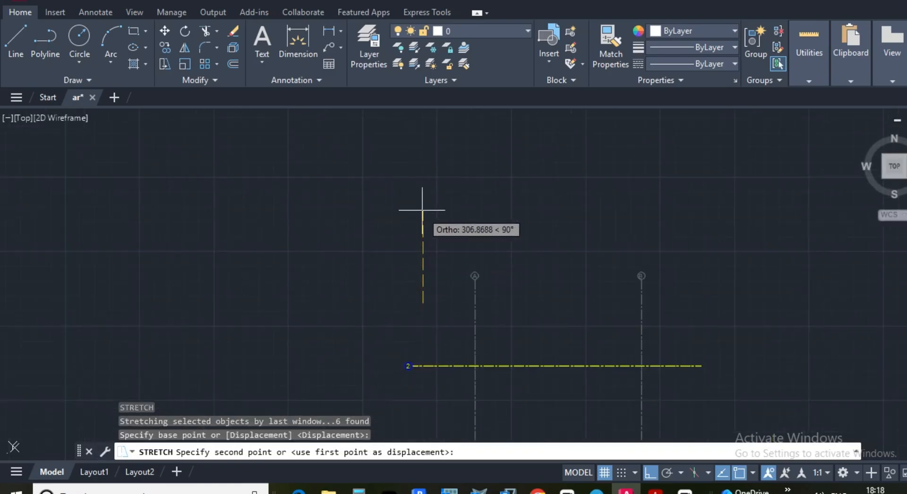
click(423, 209)
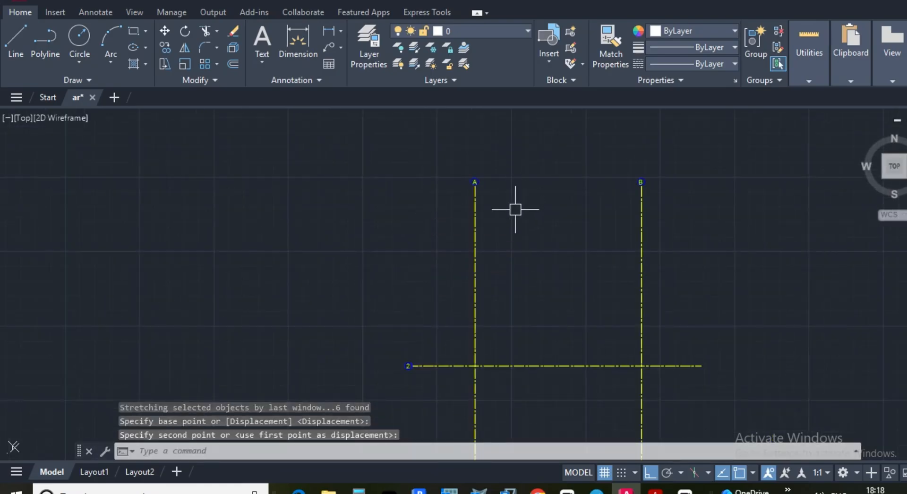
Change the number in the topmost horizontal axis's bubble to 3
scroll(520, 205, down, 8)
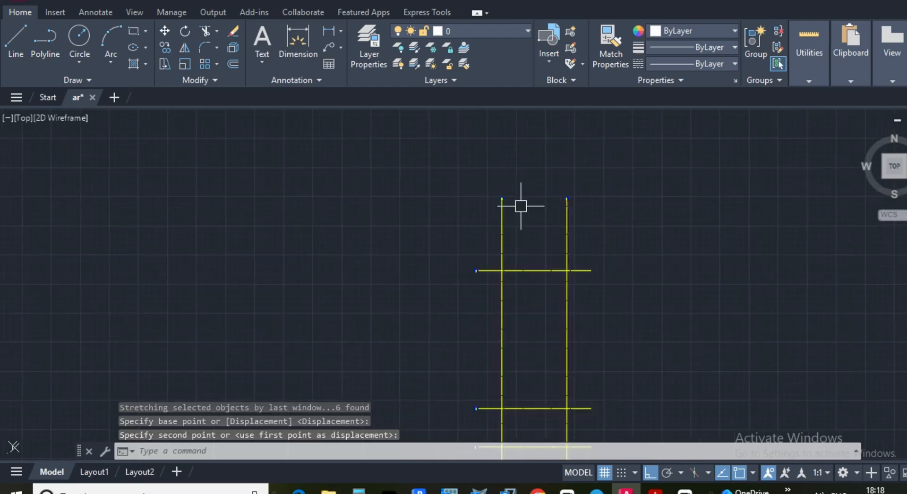
scroll(534, 189, up, 4)
scroll(514, 203, down, 2)
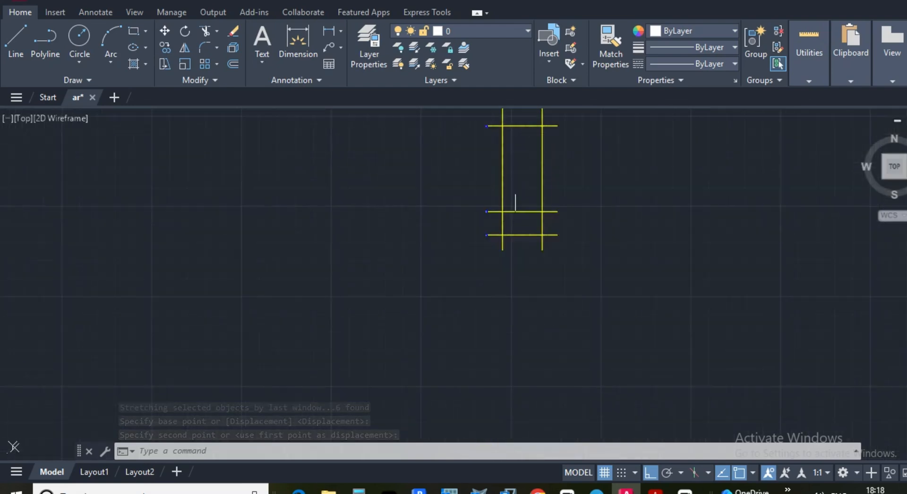
scroll(482, 209, up, 8)
scroll(505, 331, down, 7)
scroll(537, 236, up, 8)
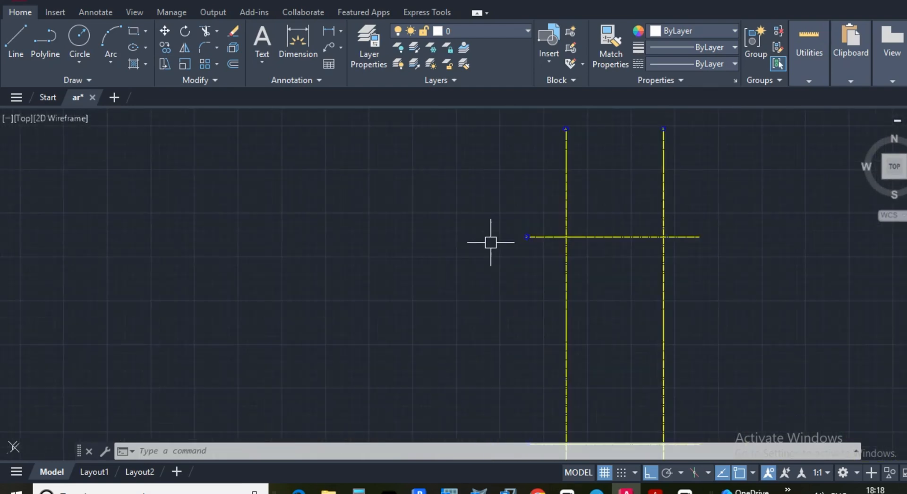
click(571, 185)
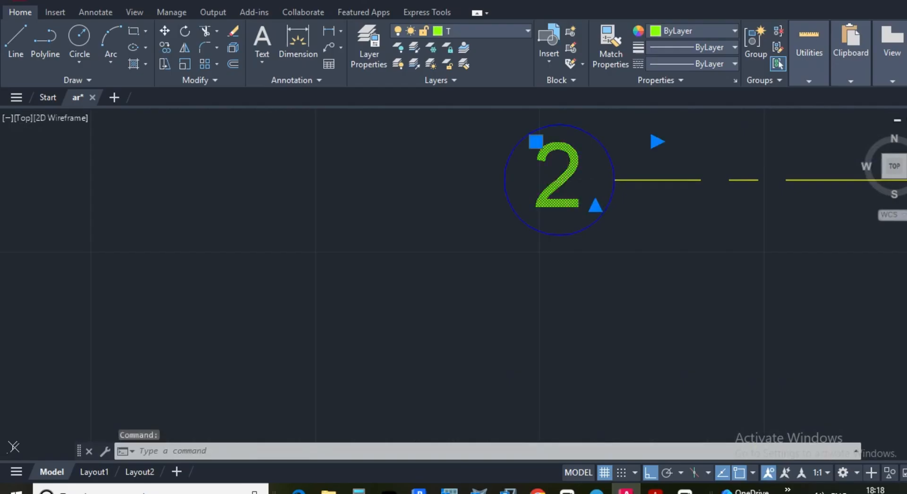
double_click(573, 187)
key(BackSpace)
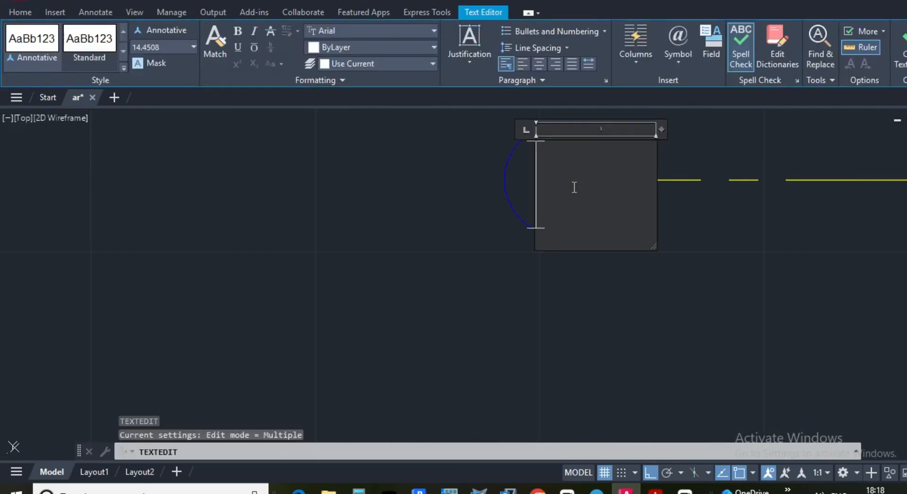
text(3)
scroll(520, 239, down, 8)
click(477, 245)
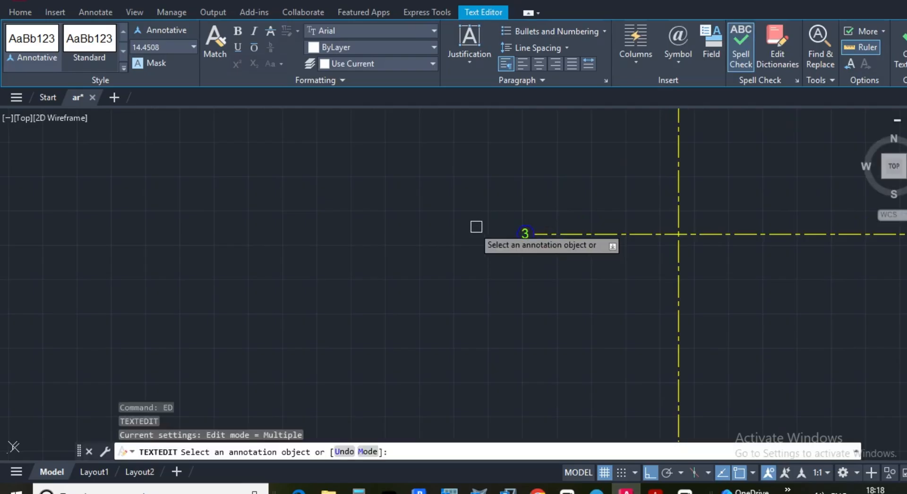
Switch to the floor plan PDF, check the spacing between axes 3 and 4, and return to the AutoCAD drawing
scroll(473, 236, down, 5)
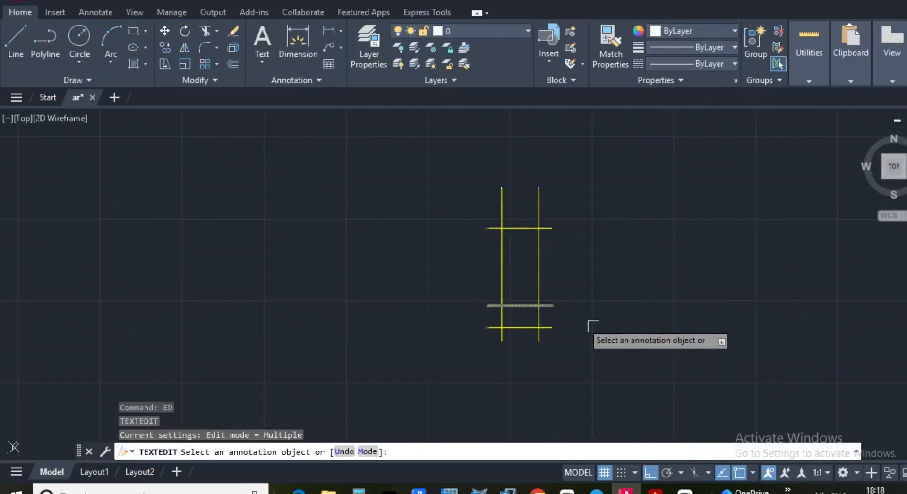
click(655, 490)
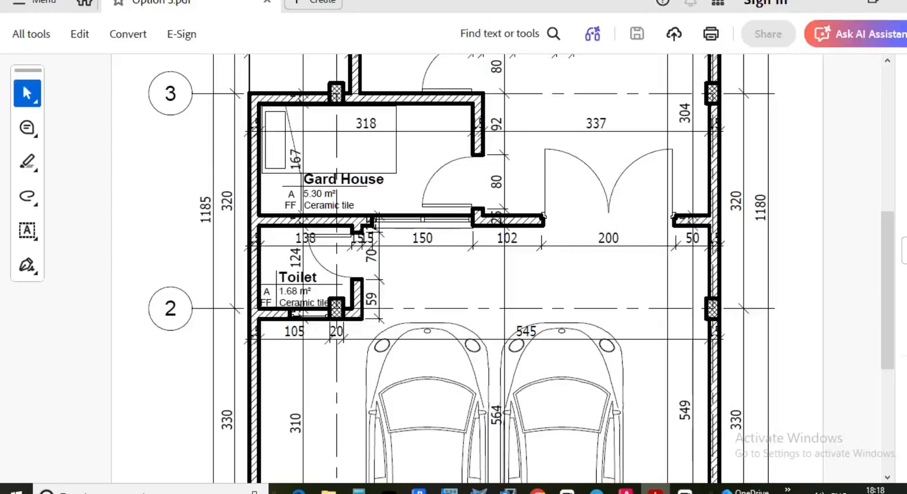
scroll(468, 247, up, 5)
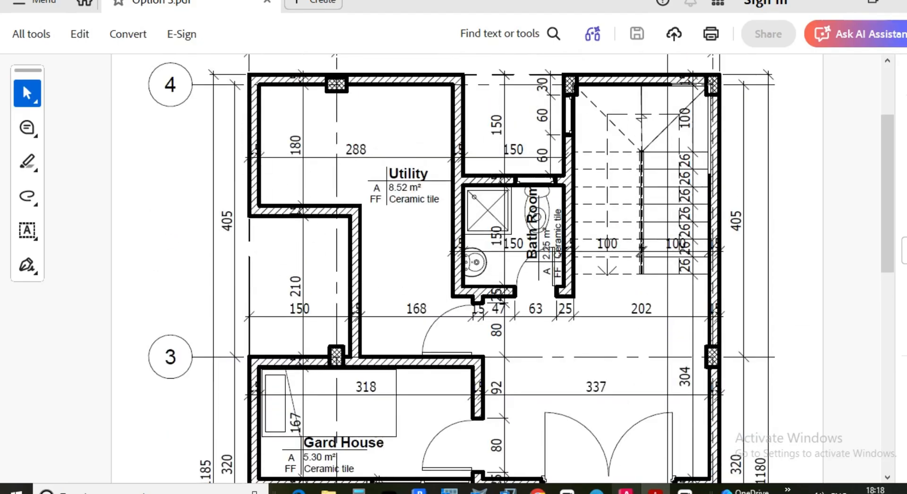
click(627, 492)
Copy horizontal axis 3 with its circle and number 405 straight up, using Ortho
scroll(434, 213, up, 4)
scroll(527, 233, up, 4)
key(Escape)
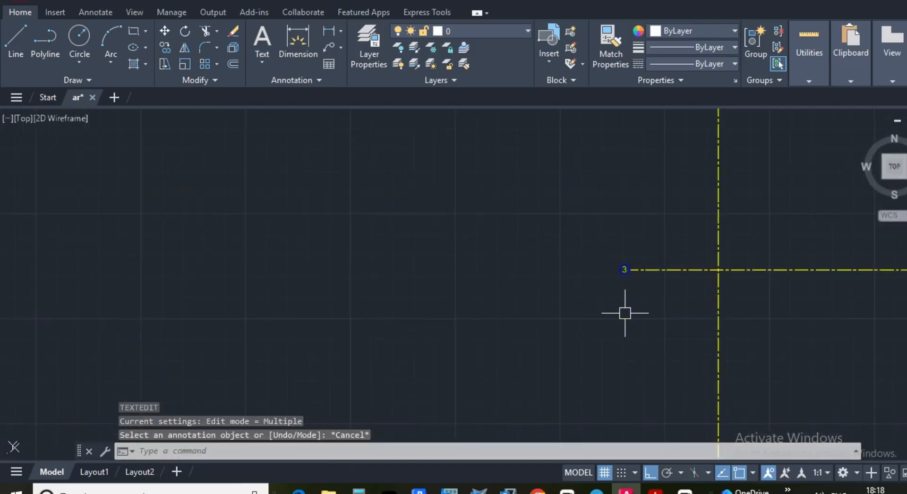
click(649, 306)
click(623, 255)
text(C)
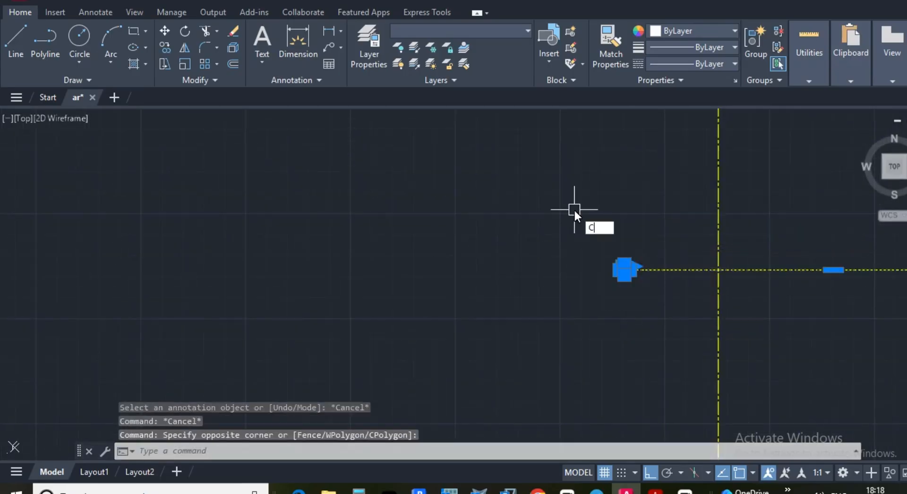
text(O)
key(Return)
scroll(575, 267, up, 3)
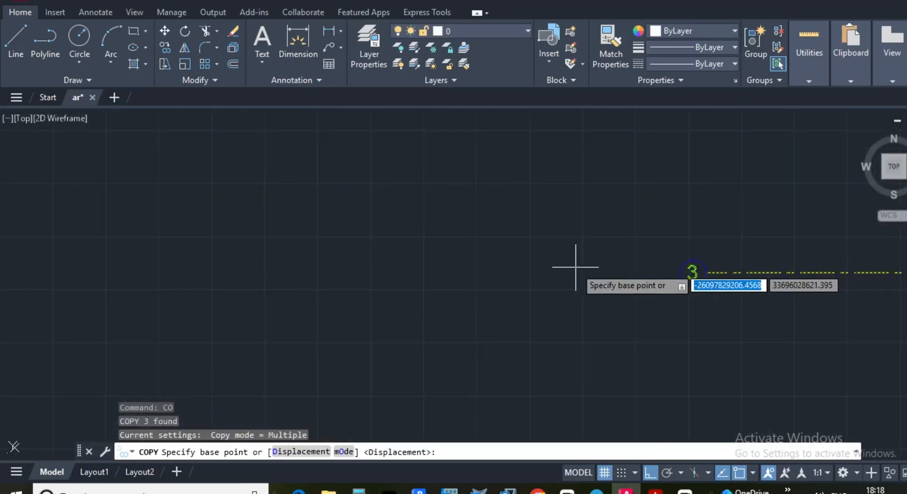
click(575, 267)
scroll(575, 267, down, 3)
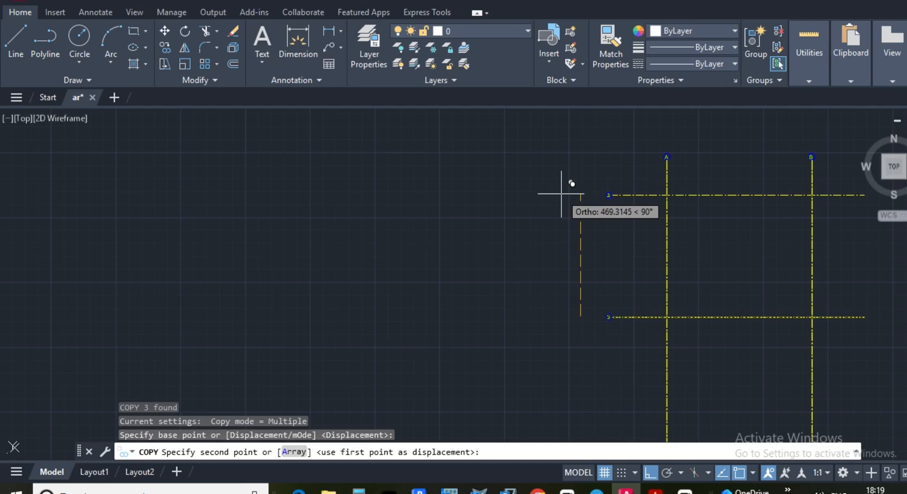
text(40)
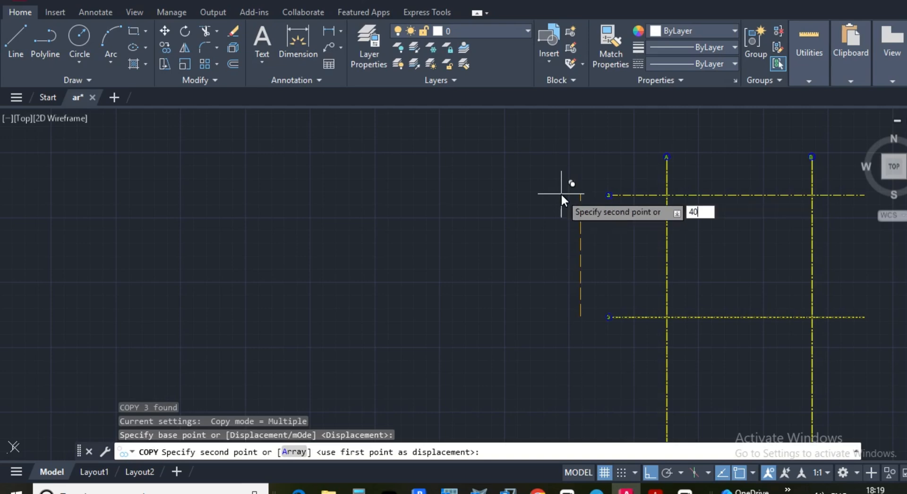
text(5)
key(Return)
key(Escape)
Change the number in the newly copied top axis's bubble to 4
scroll(610, 207, up, 10)
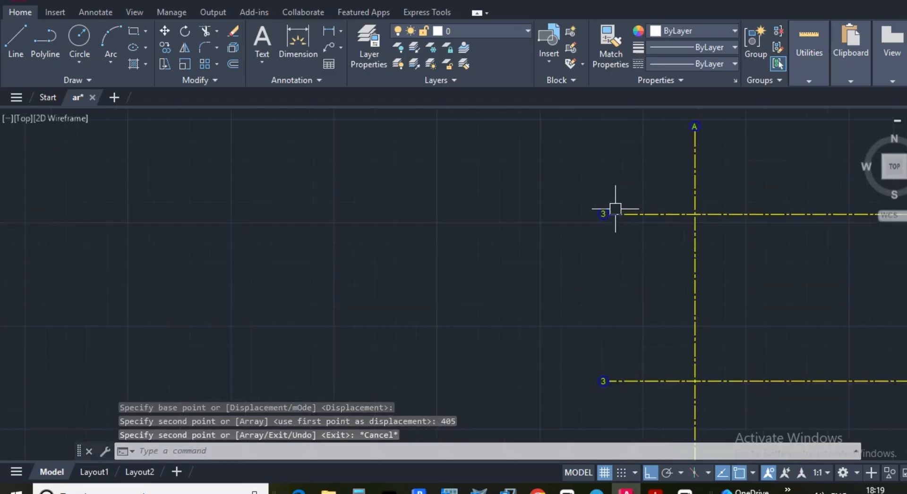
key(Escape)
key(Escape)
scroll(557, 238, up, 2)
click(599, 193)
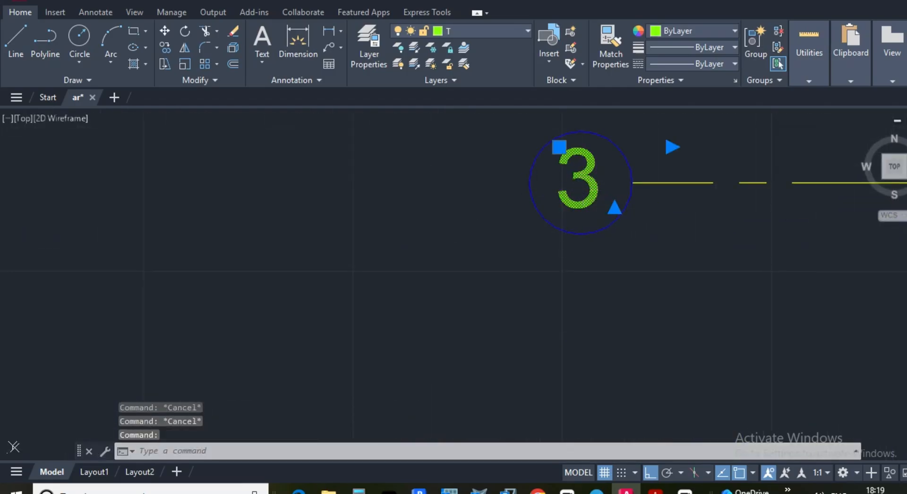
double_click(569, 192)
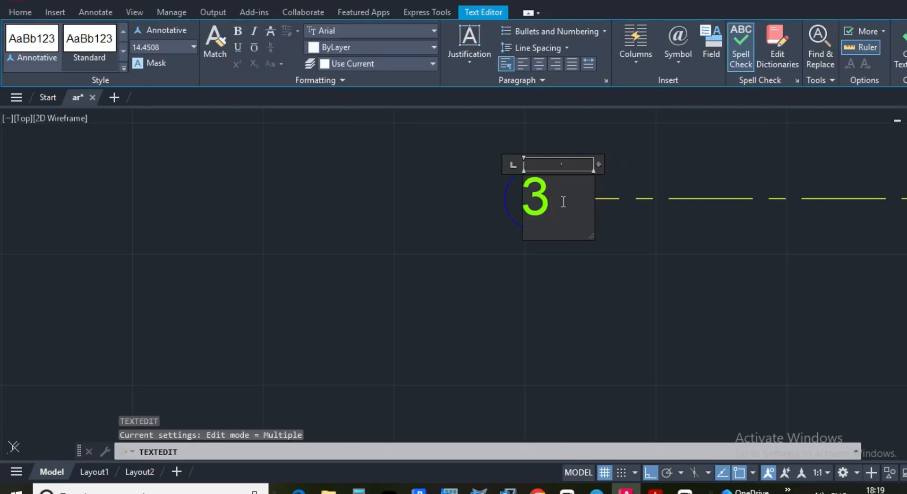
key(BackSpace)
text(4)
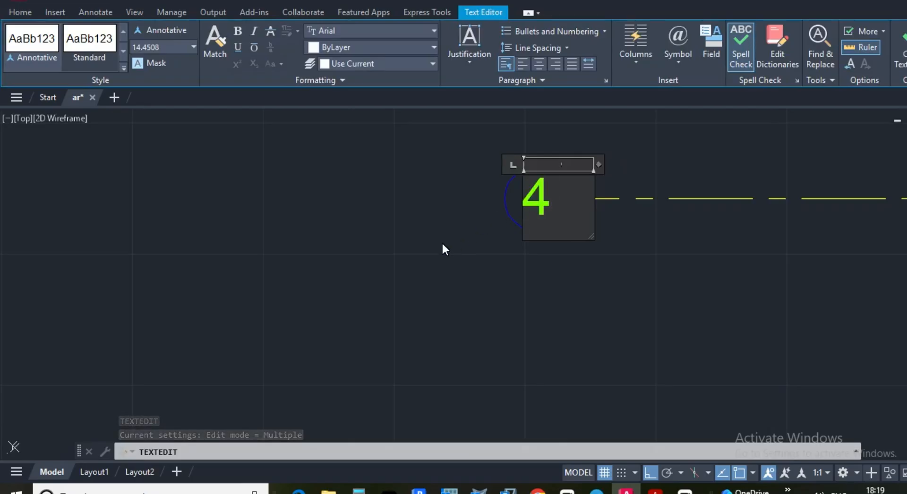
scroll(433, 252, down, 4)
click(425, 255)
scroll(442, 218, down, 10)
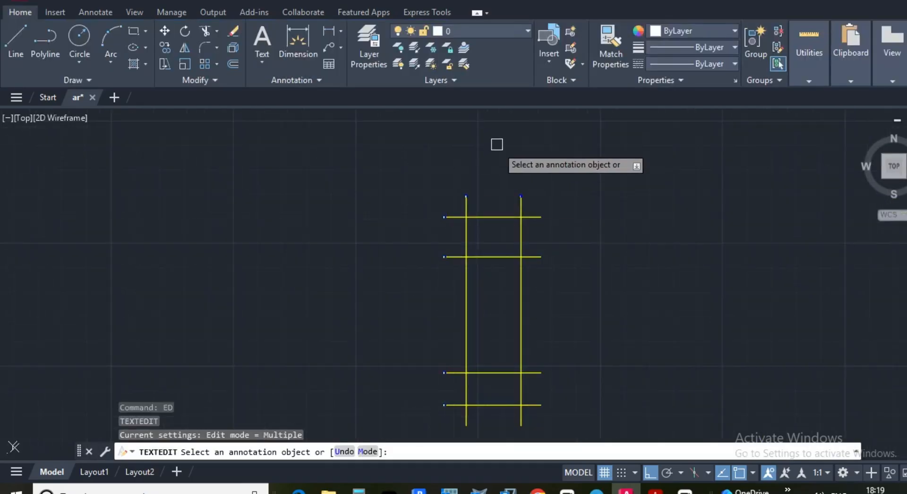
scroll(491, 255, up, 5)
scroll(492, 194, down, 8)
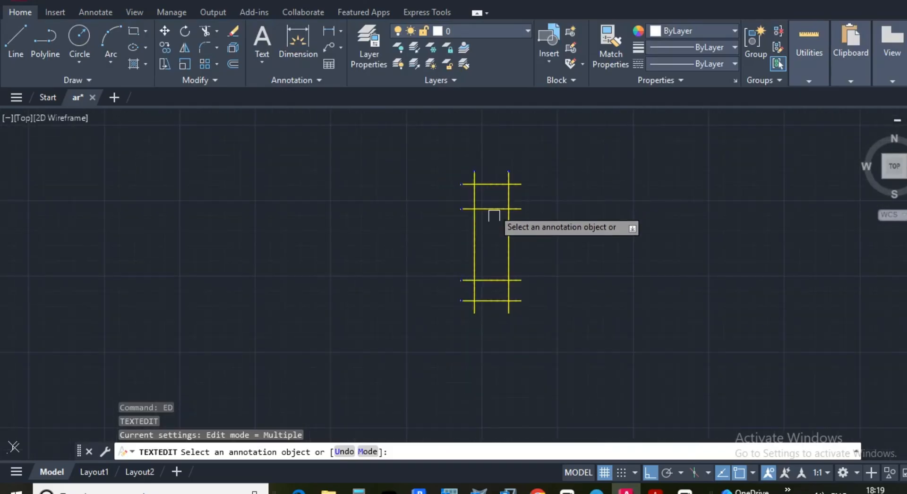